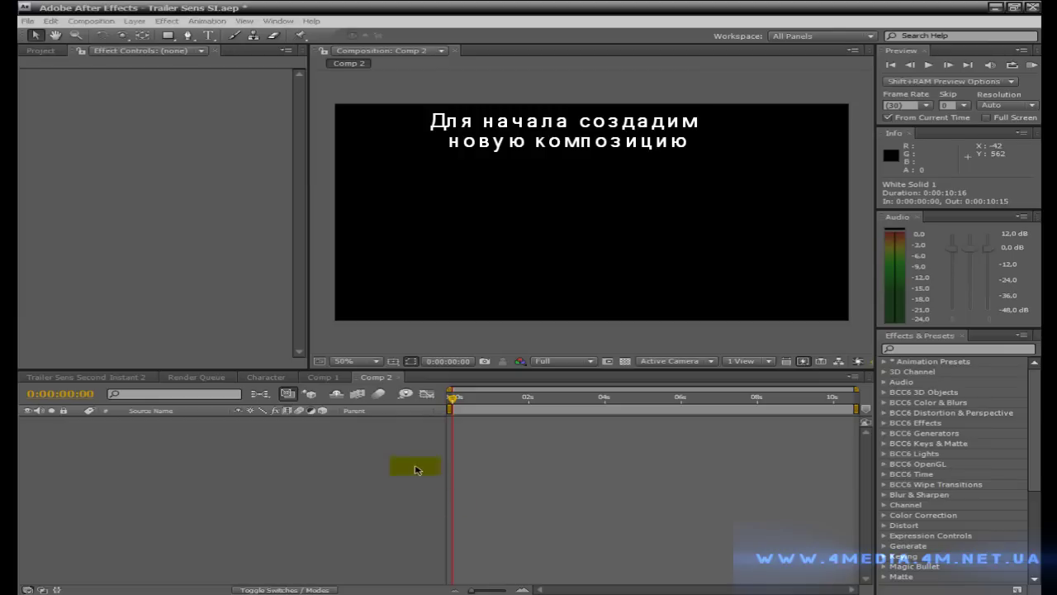
Create a white solid layer of 1280 × 720 px with square pixels in Comp 2
{"action": "right_click", "coordinate": [185, 435]}
{"action": "mouse_move", "coordinate": [261, 449]}
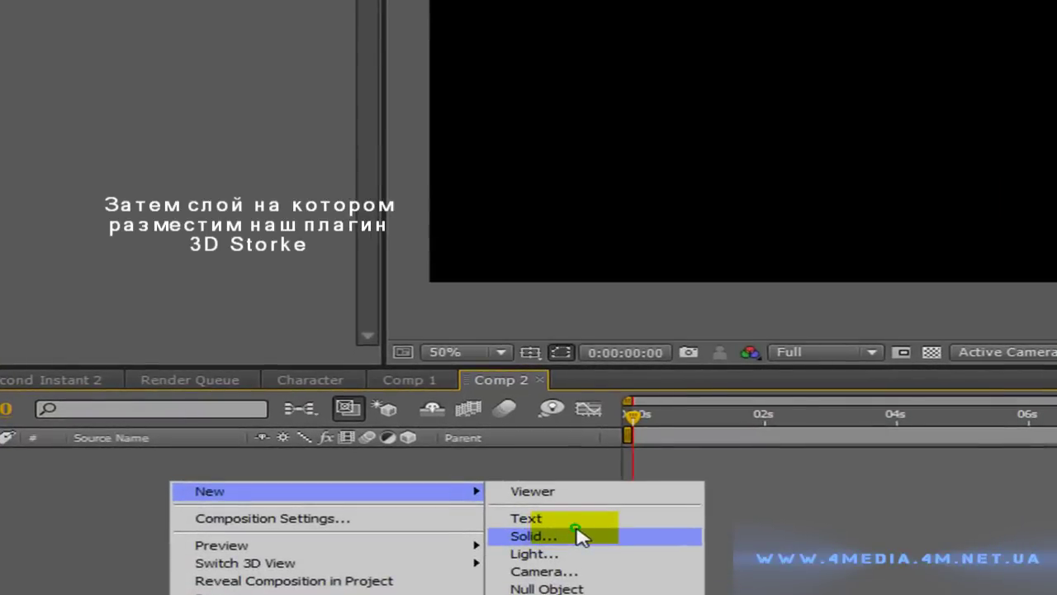
{"action": "left_click", "coordinate": [581, 536]}
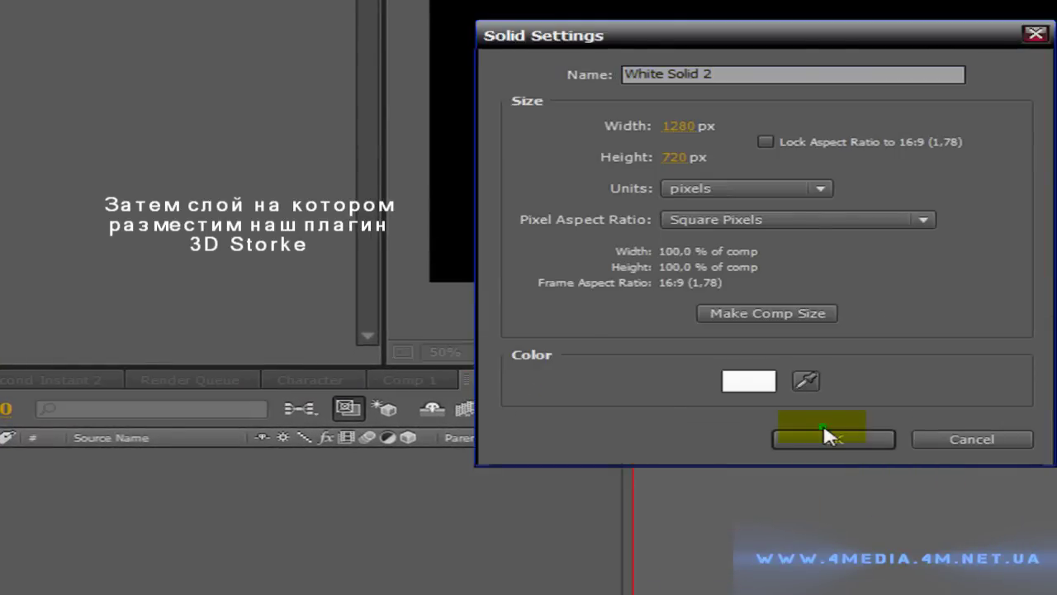
{"action": "left_click", "coordinate": [805, 437]}
Apply the Trapcode 3D Stroke effect to the white solid layer
{"action": "right_click", "coordinate": [170, 455]}
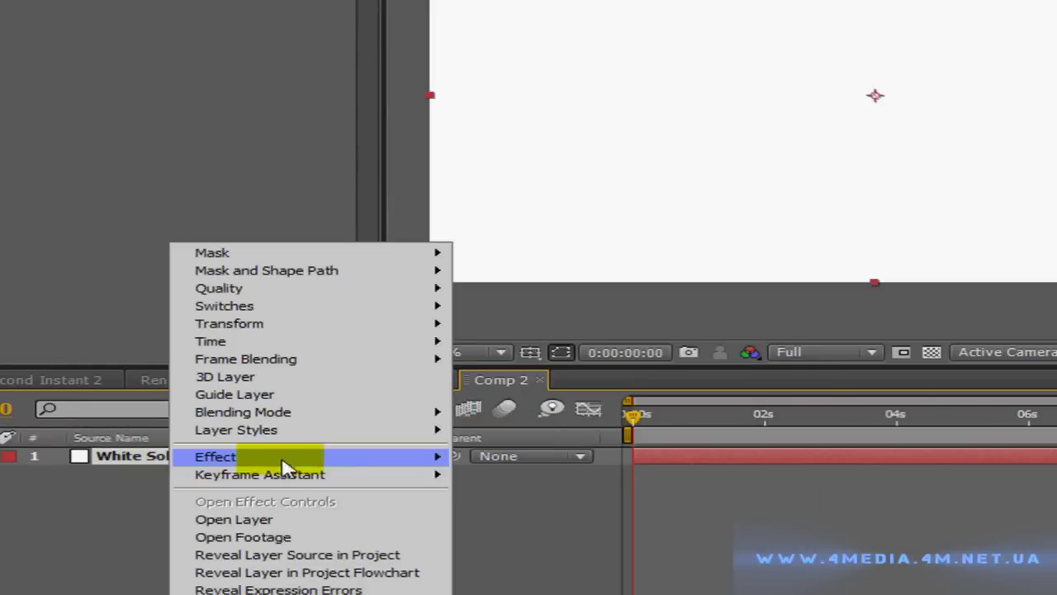
{"action": "mouse_move", "coordinate": [283, 457]}
{"action": "mouse_move", "coordinate": [755, 424]}
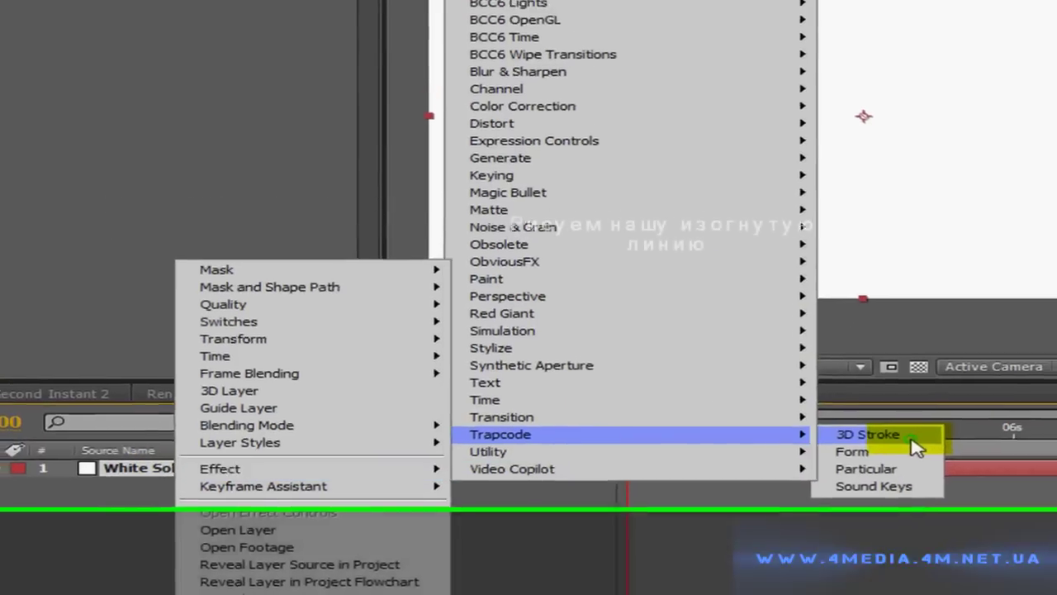
{"action": "left_click", "coordinate": [917, 423]}
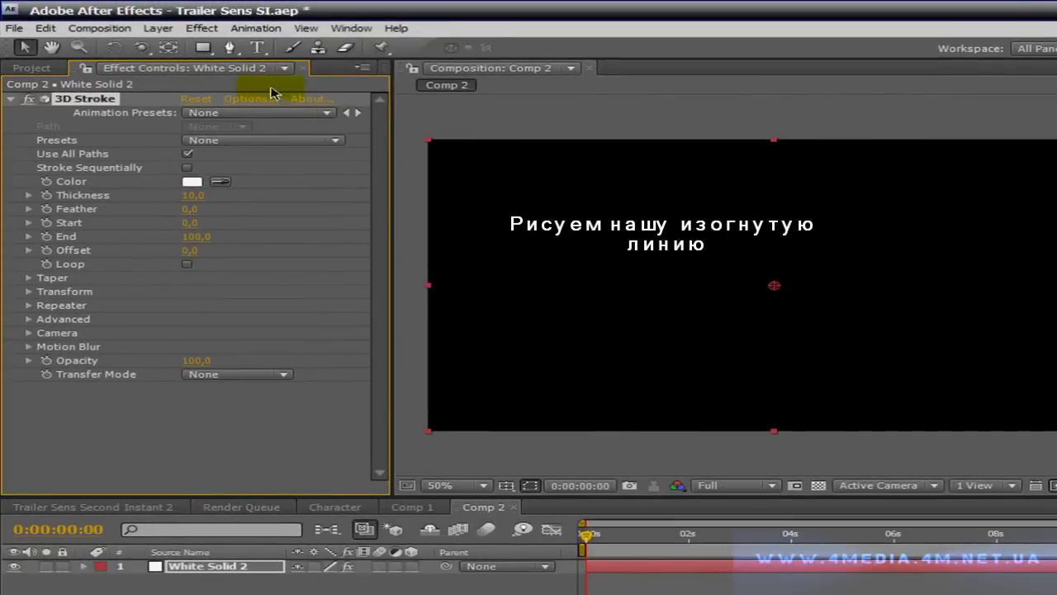
Draw a curved open mask path with the Pen tool from the frame's upper left, dipping through the centre and rounding the right side to the lower right
{"action": "left_click", "coordinate": [229, 47]}
{"action": "left_click", "coordinate": [498, 190]}
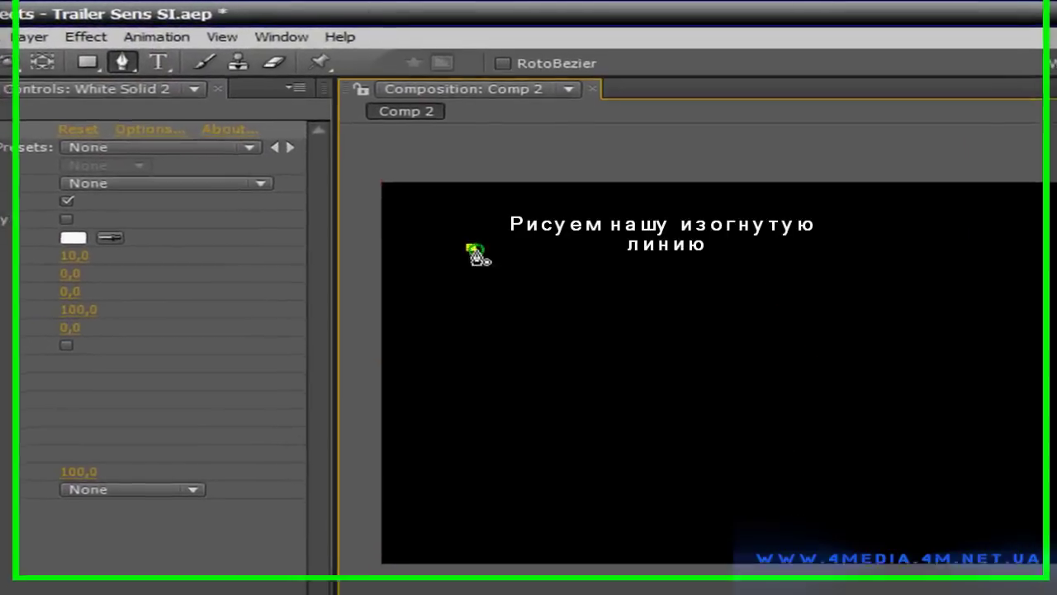
{"action": "mouse_move", "coordinate": [790, 382]}
{"action": "left_mouse_down"}
{"action": "mouse_move", "coordinate": [821, 420]}
{"action": "mouse_move", "coordinate": [850, 331]}
{"action": "mouse_move", "coordinate": [692, 330]}
{"action": "mouse_move", "coordinate": [679, 402]}
{"action": "mouse_move", "coordinate": [723, 372]}
{"action": "left_mouse_up"}
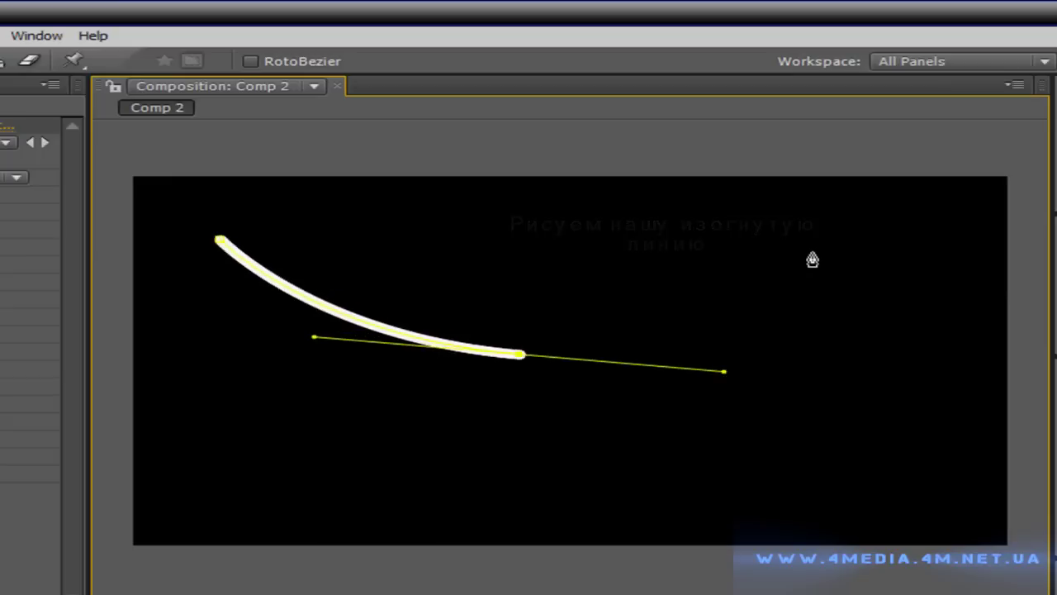
{"action": "mouse_move", "coordinate": [833, 237]}
{"action": "left_mouse_down"}
{"action": "mouse_move", "coordinate": [866, 269]}
{"action": "mouse_move", "coordinate": [911, 267]}
{"action": "mouse_move", "coordinate": [934, 250]}
{"action": "mouse_move", "coordinate": [986, 262]}
{"action": "mouse_move", "coordinate": [972, 219]}
{"action": "left_mouse_up"}
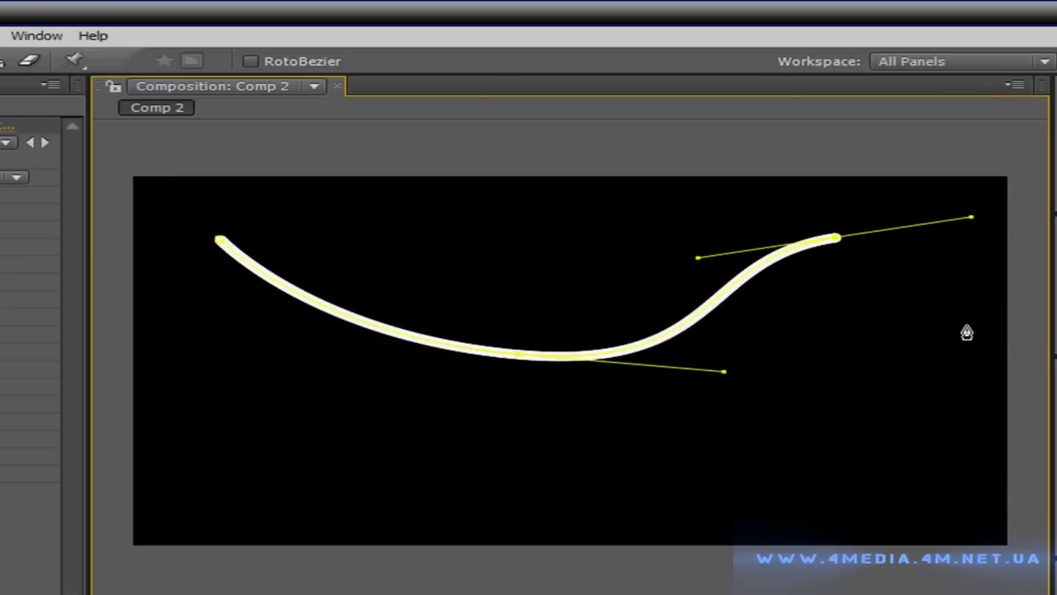
{"action": "left_click_drag", "start_coordinate": [967, 328], "coordinate": [948, 402]}
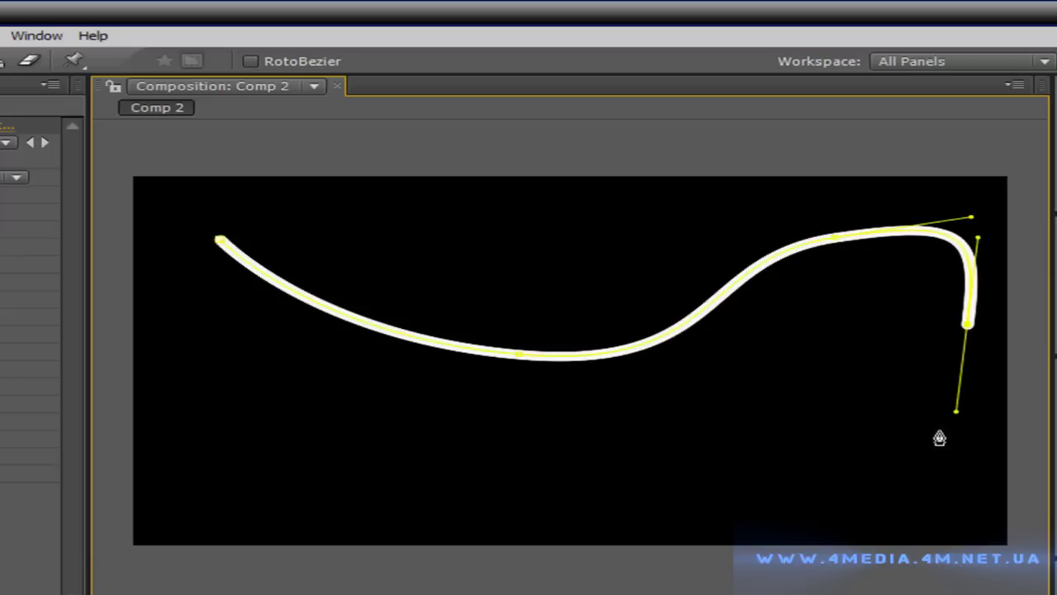
{"action": "mouse_move", "coordinate": [862, 496]}
{"action": "left_mouse_down"}
{"action": "mouse_move", "coordinate": [810, 474]}
{"action": "mouse_move", "coordinate": [758, 413]}
{"action": "mouse_move", "coordinate": [626, 443]}
{"action": "left_mouse_up"}
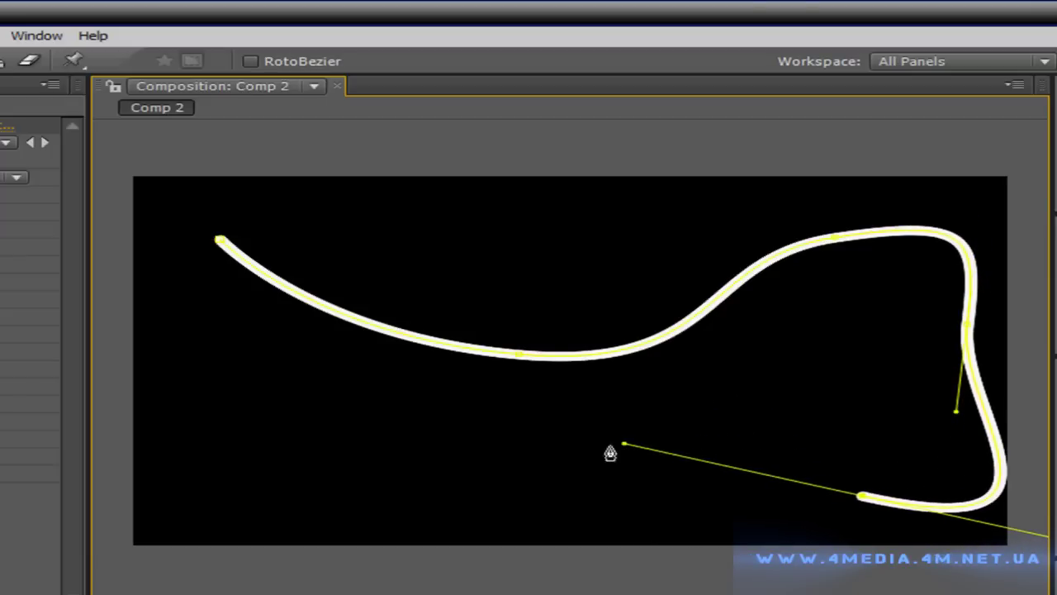
Extend the path back to the lower centre with a smooth point and shorten the handles to soften the bend
{"action": "left_click_drag", "start_coordinate": [581, 425], "coordinate": [337, 442]}
{"action": "mouse_move", "coordinate": [625, 451]}
{"action": "left_mouse_down"}
{"action": "mouse_move", "coordinate": [625, 519]}
{"action": "mouse_move", "coordinate": [696, 441]}
{"action": "mouse_move", "coordinate": [679, 450]}
{"action": "left_mouse_up"}
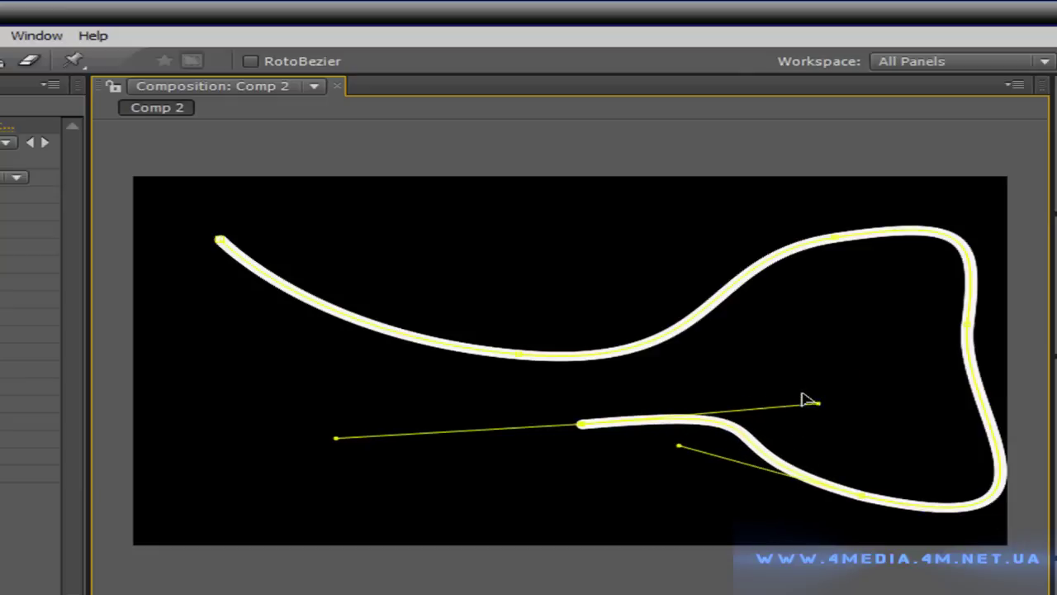
{"action": "left_click_drag", "start_coordinate": [779, 385], "coordinate": [713, 425]}
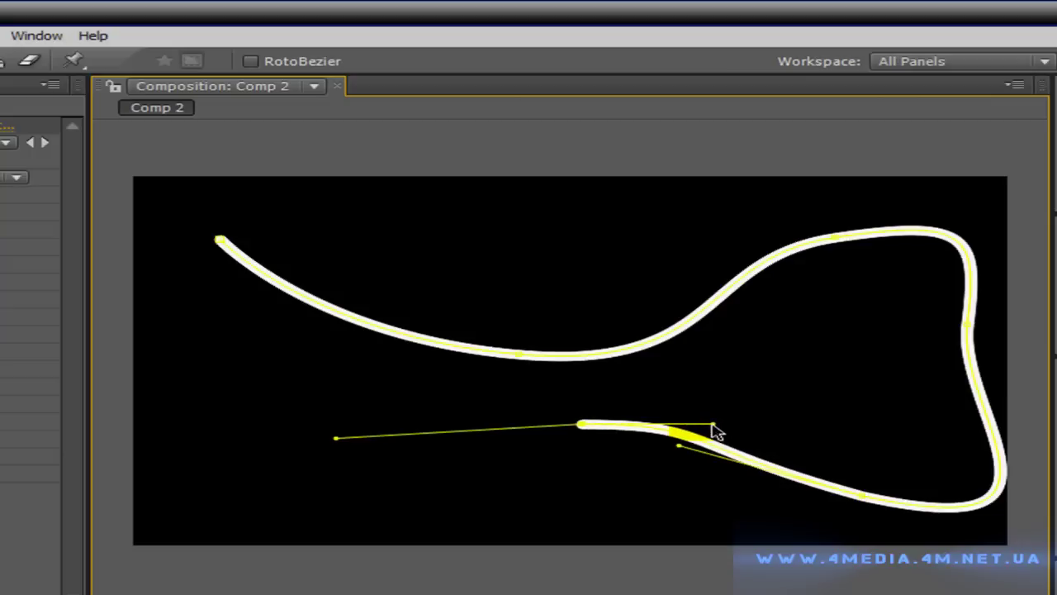
Continue the path in a wave to the lower left, replacing a discarded point, and end it just outside the frame's lower-left corner
{"action": "mouse_move", "coordinate": [268, 469]}
{"action": "left_mouse_down"}
{"action": "mouse_move", "coordinate": [237, 488]}
{"action": "mouse_move", "coordinate": [146, 460]}
{"action": "mouse_move", "coordinate": [83, 459]}
{"action": "mouse_move", "coordinate": [104, 403]}
{"action": "mouse_move", "coordinate": [99, 534]}
{"action": "mouse_move", "coordinate": [95, 508]}
{"action": "mouse_move", "coordinate": [109, 484]}
{"action": "left_mouse_up"}
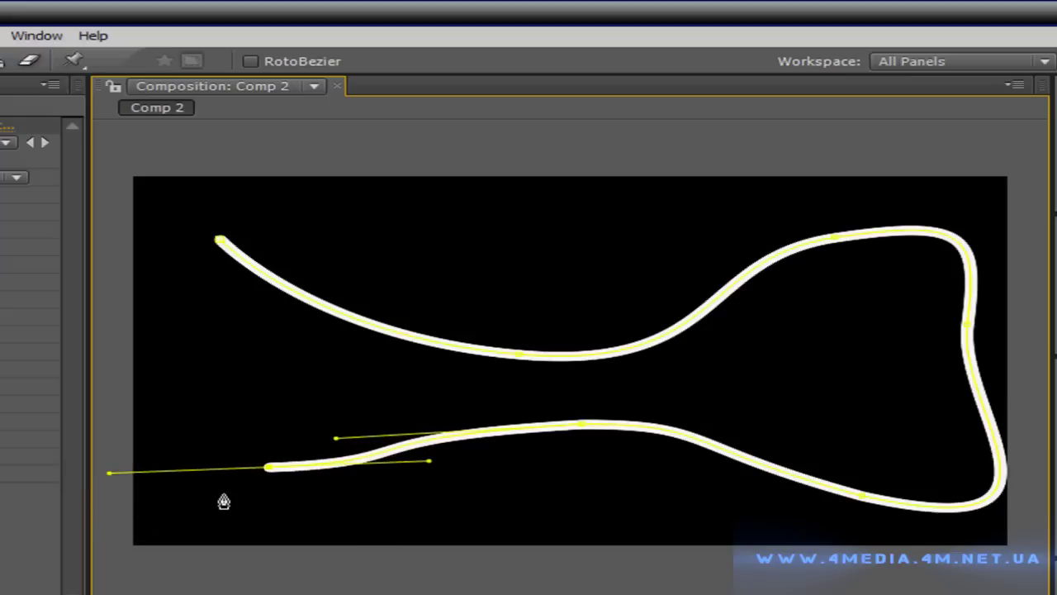
{"action": "key", "text": "ctrl+z"}
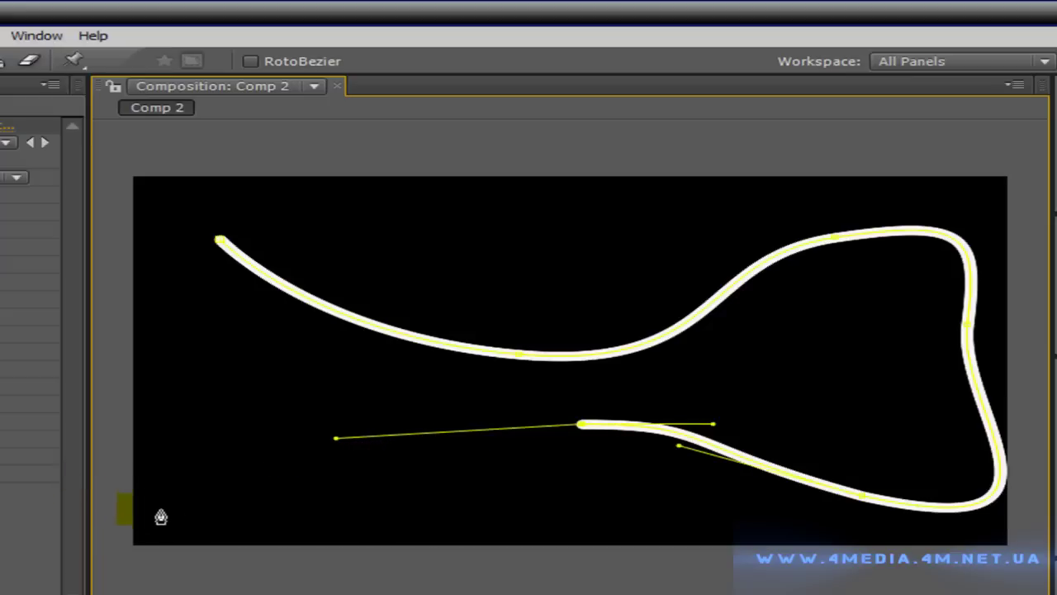
{"action": "mouse_move", "coordinate": [317, 470]}
{"action": "left_mouse_down"}
{"action": "mouse_move", "coordinate": [318, 493]}
{"action": "mouse_move", "coordinate": [266, 431]}
{"action": "left_mouse_up"}
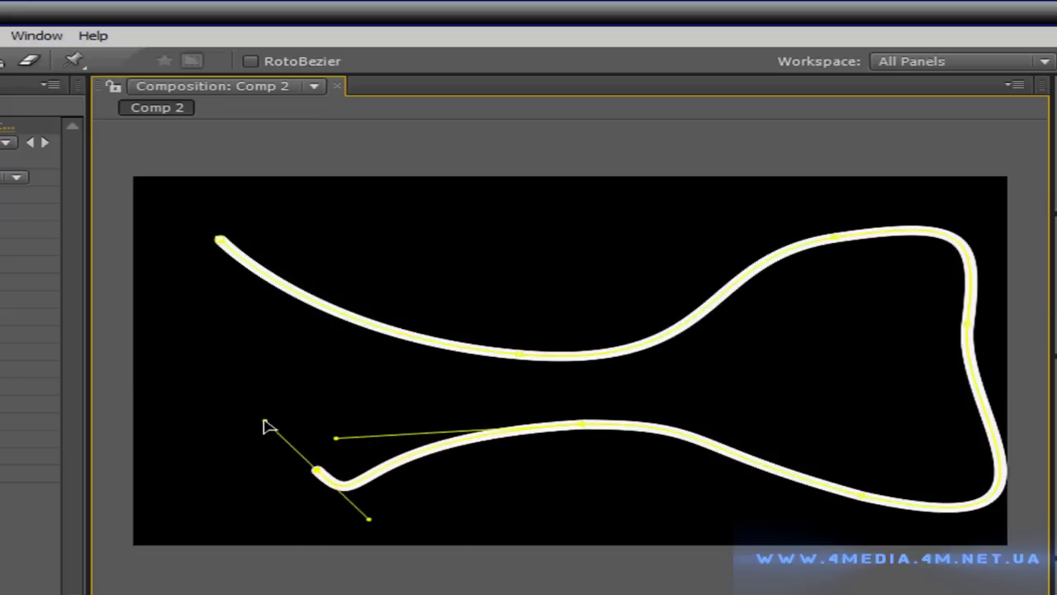
{"action": "left_click_drag", "start_coordinate": [185, 447], "coordinate": [218, 590]}
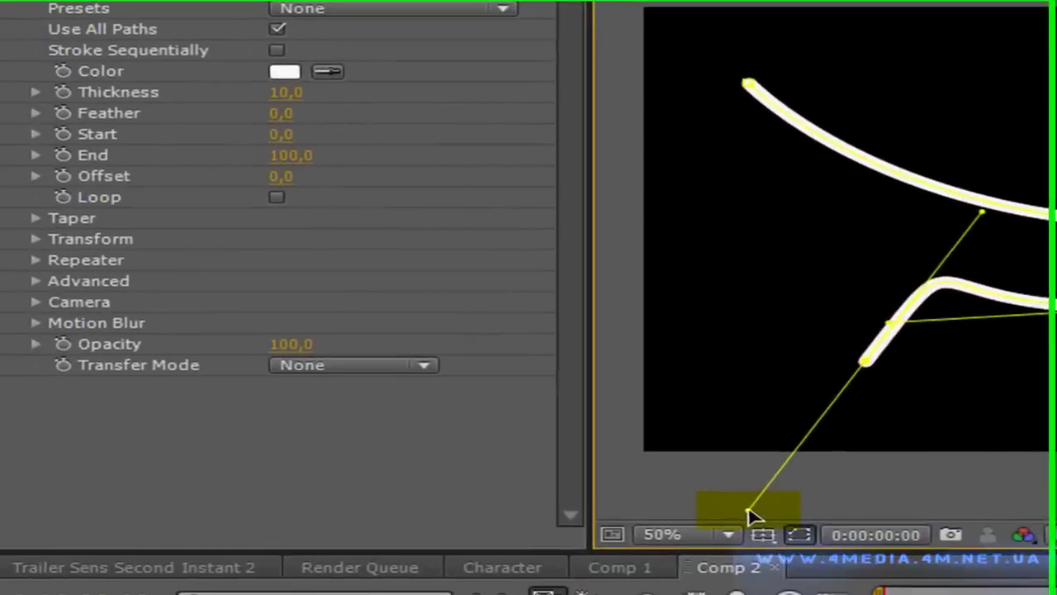
{"action": "left_click_drag", "start_coordinate": [747, 516], "coordinate": [750, 282]}
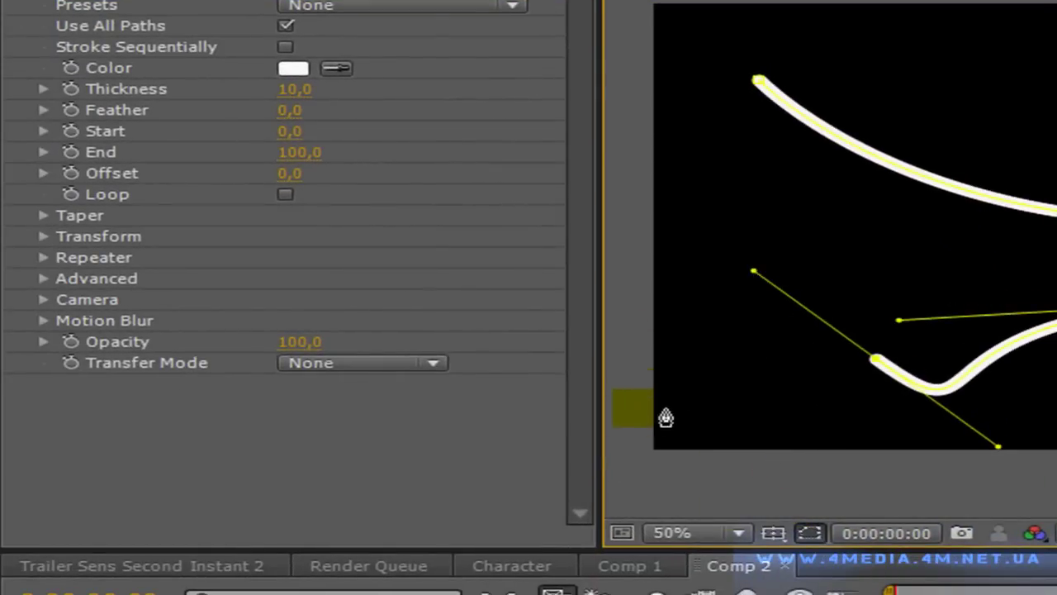
{"action": "left_click_drag", "start_coordinate": [629, 467], "coordinate": [594, 514]}
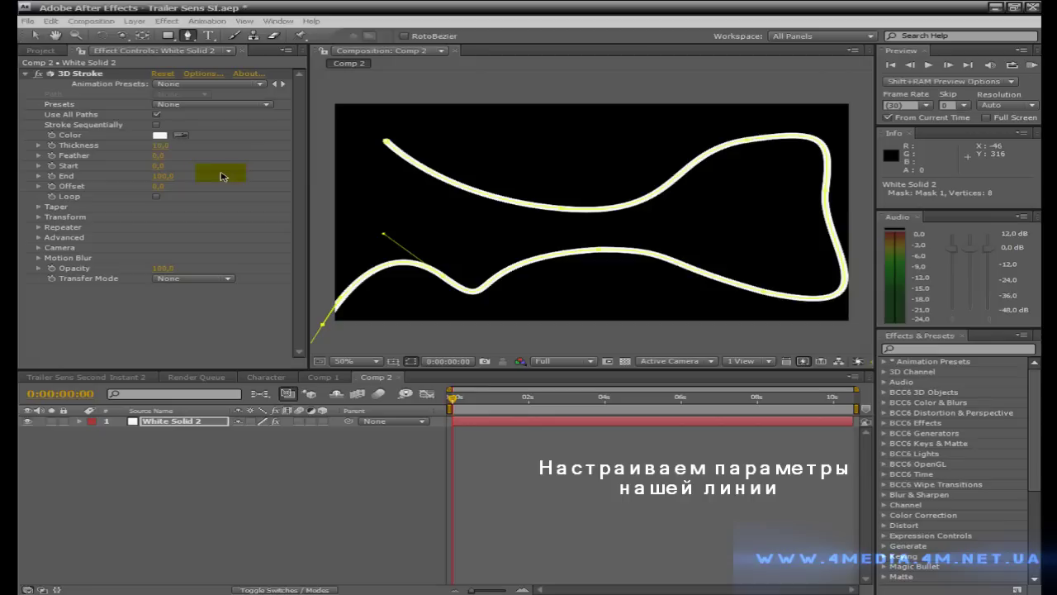
Set the 3D Stroke thickness to 4 and its feather to 100
{"action": "left_click", "coordinate": [159, 145]}
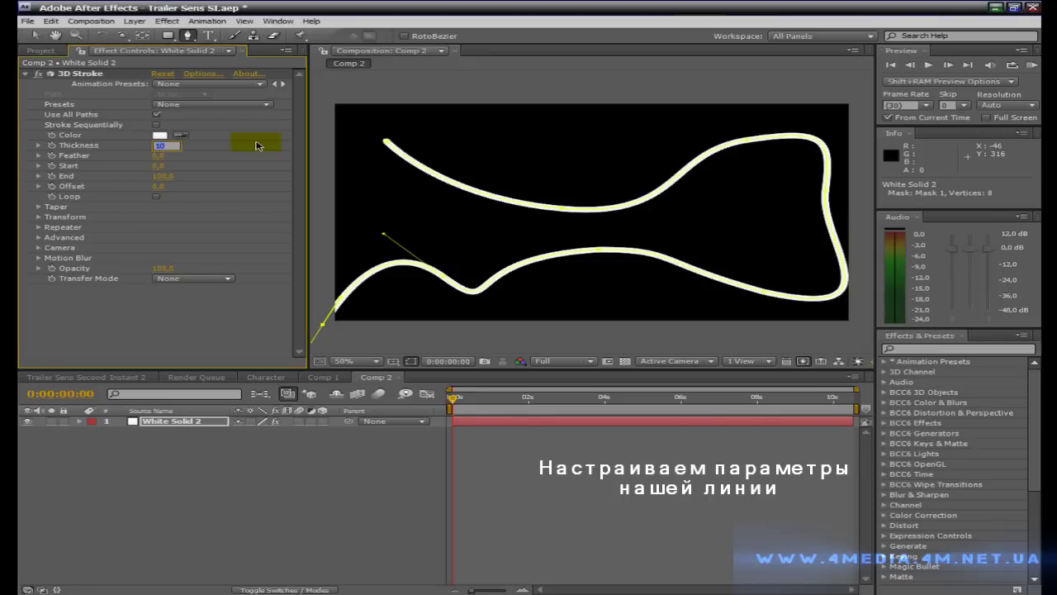
{"action": "type", "text": "4"}
{"action": "key", "text": "Return"}
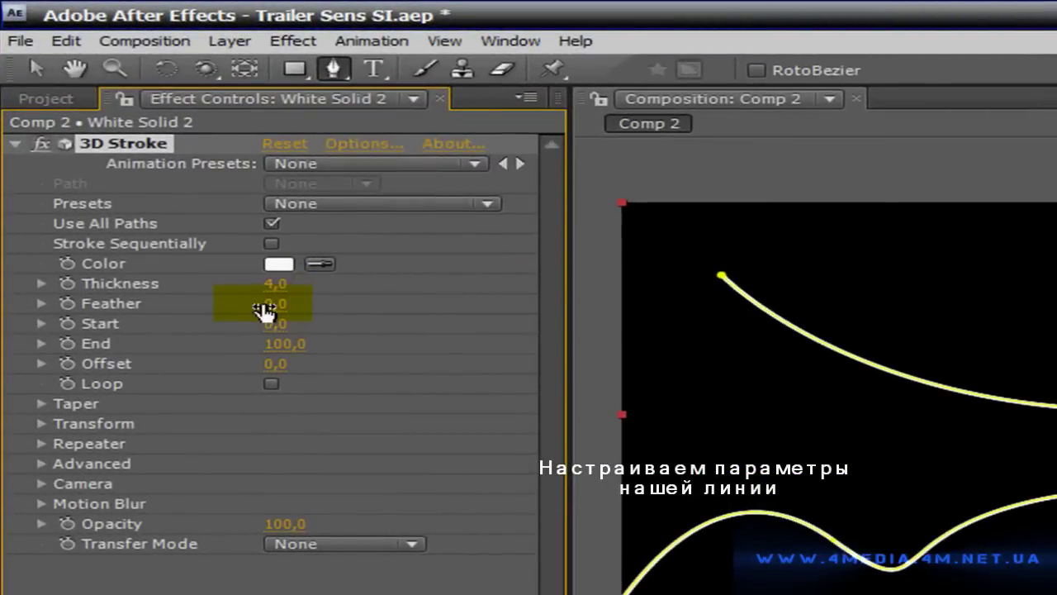
{"action": "left_click_drag", "start_coordinate": [264, 309], "coordinate": [449, 304]}
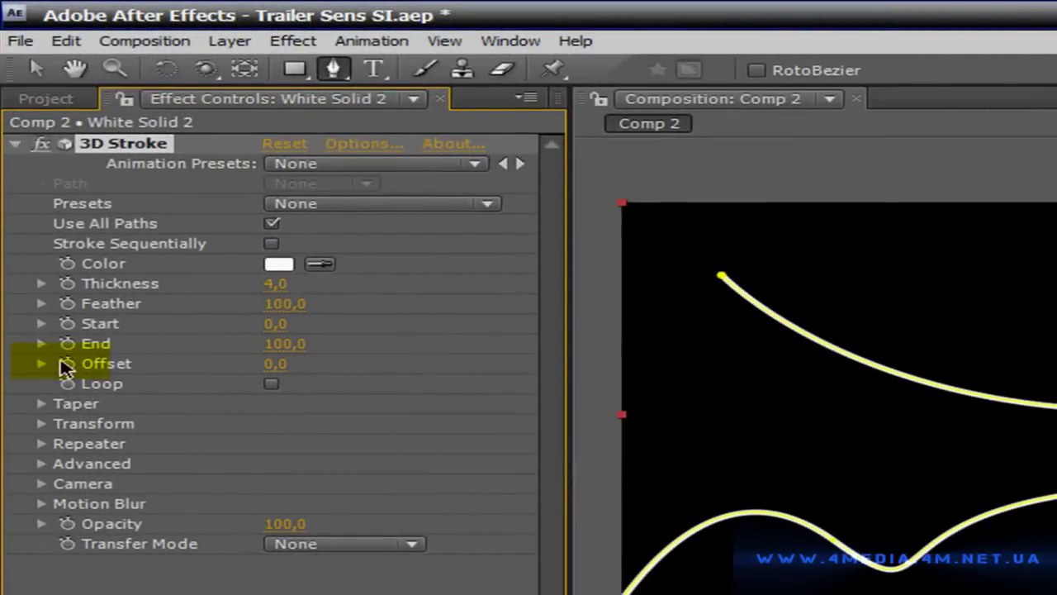
Enable Taper for the 3D Stroke line
{"action": "left_click", "coordinate": [40, 403]}
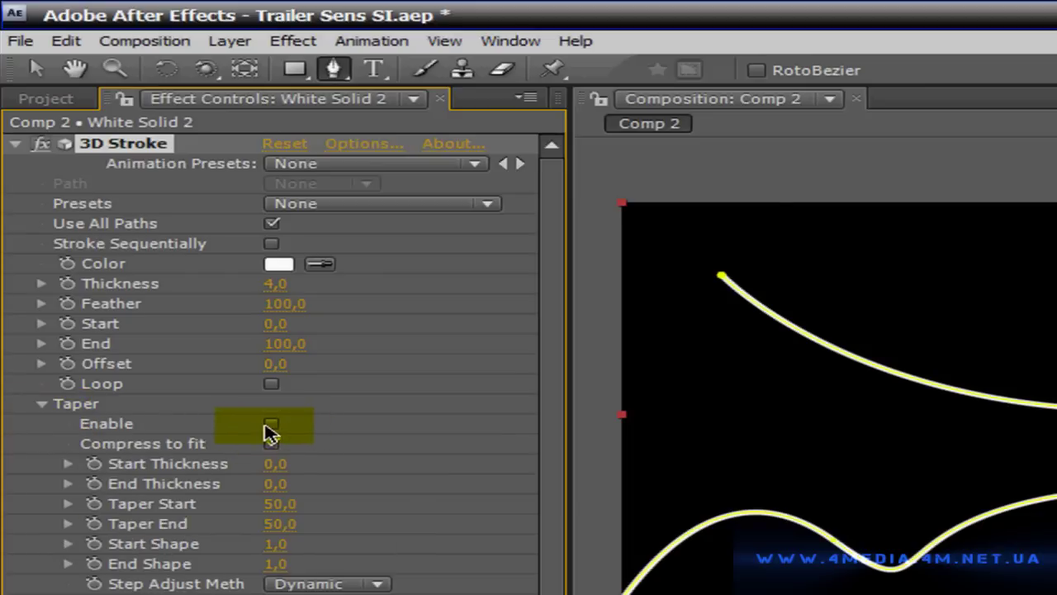
{"action": "left_click", "coordinate": [271, 425]}
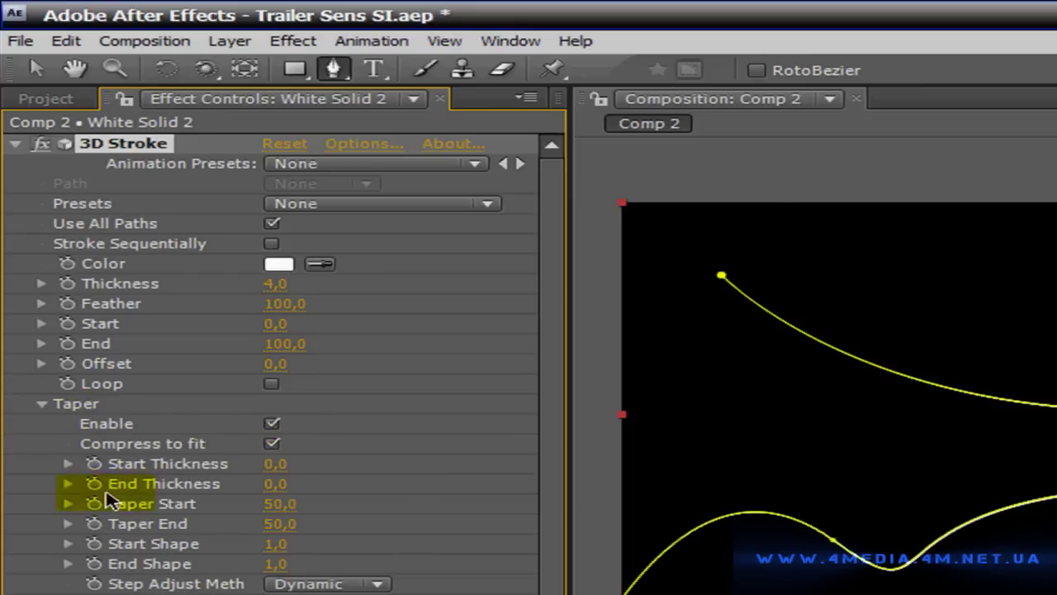
{"action": "left_click", "coordinate": [42, 404]}
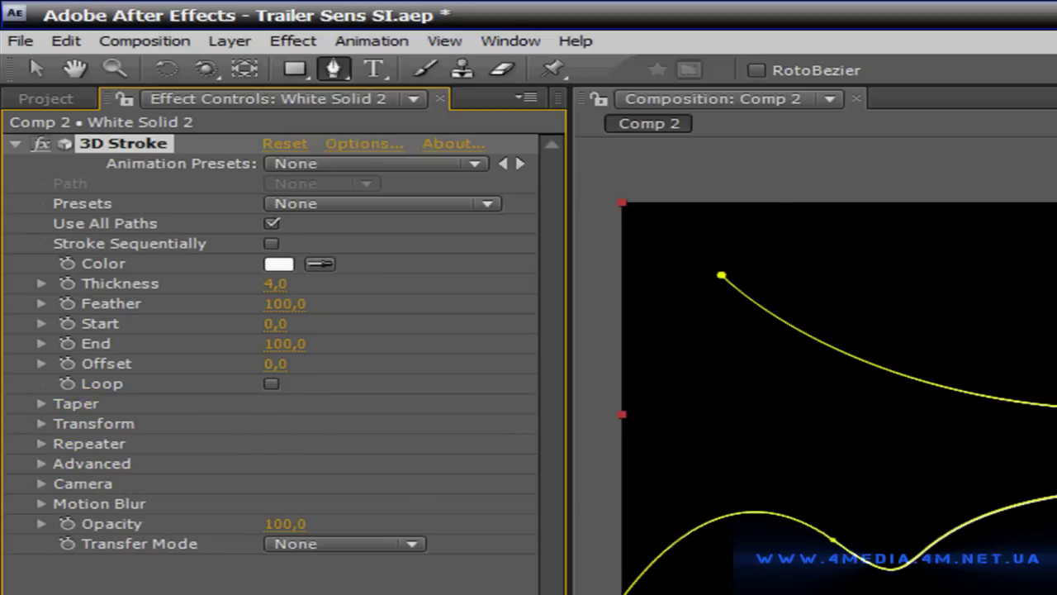
{"action": "left_click", "coordinate": [41, 424]}
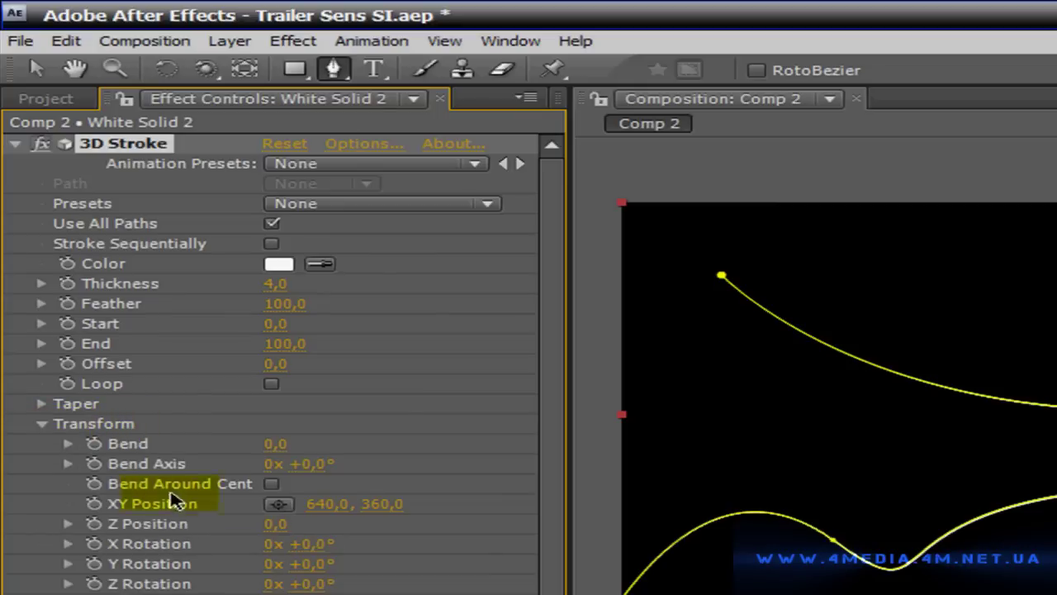
{"action": "left_click", "coordinate": [41, 425]}
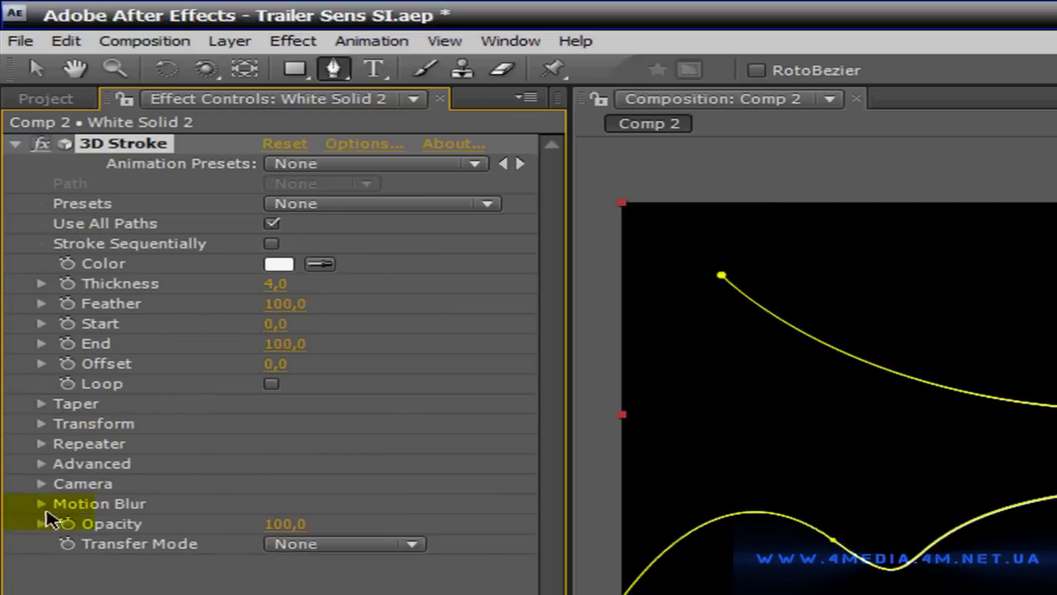
{"action": "left_click", "coordinate": [41, 464]}
{"action": "left_click", "coordinate": [41, 464]}
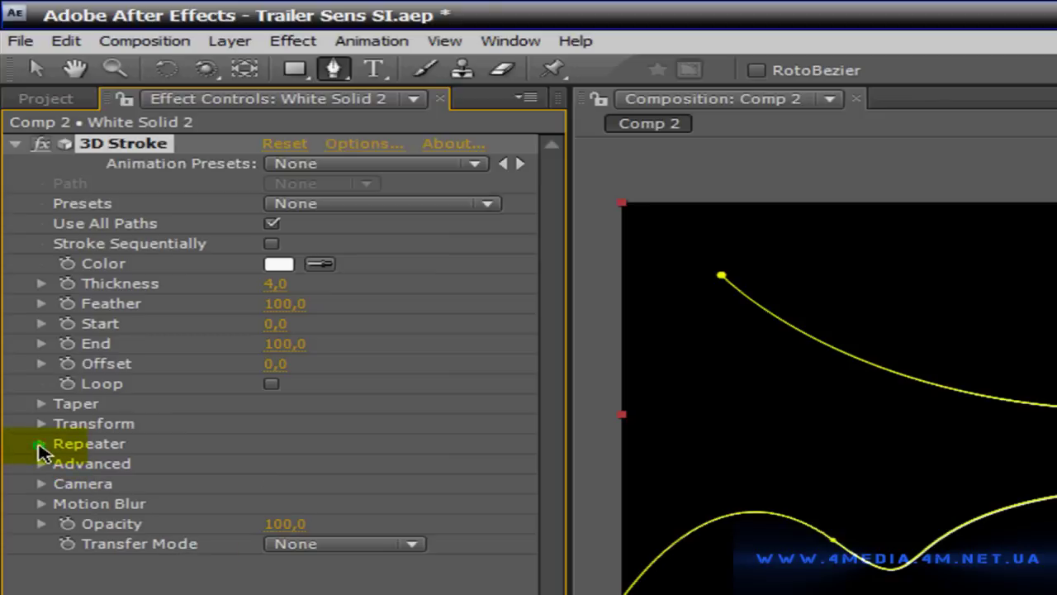
Enable the 3D Stroke Repeater and lower its opacity to 83.2
{"action": "left_click", "coordinate": [40, 443]}
{"action": "left_click", "coordinate": [272, 465]}
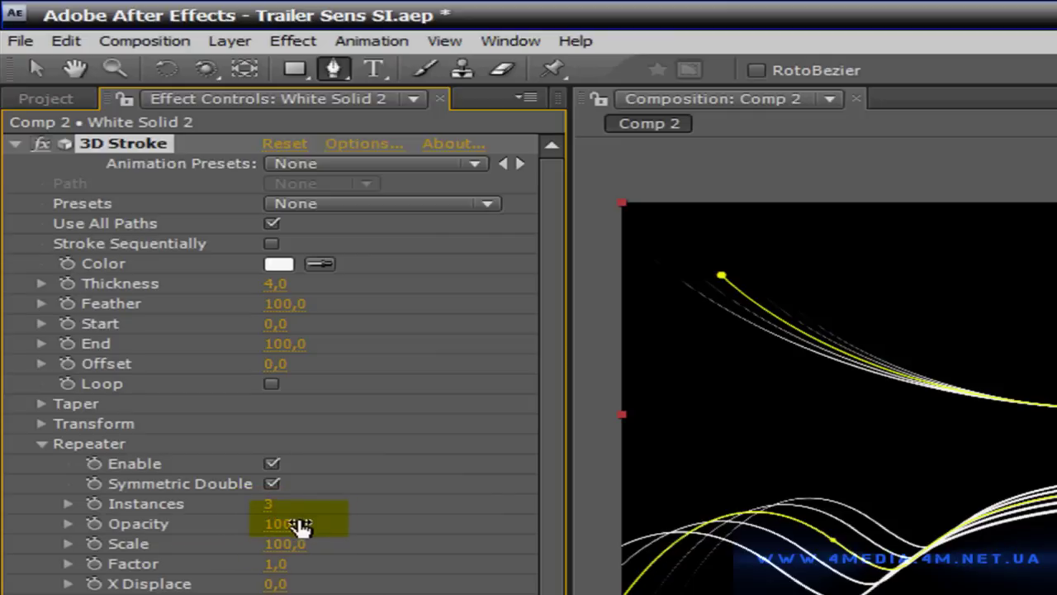
{"action": "left_click_drag", "start_coordinate": [222, 528], "coordinate": [116, 535]}
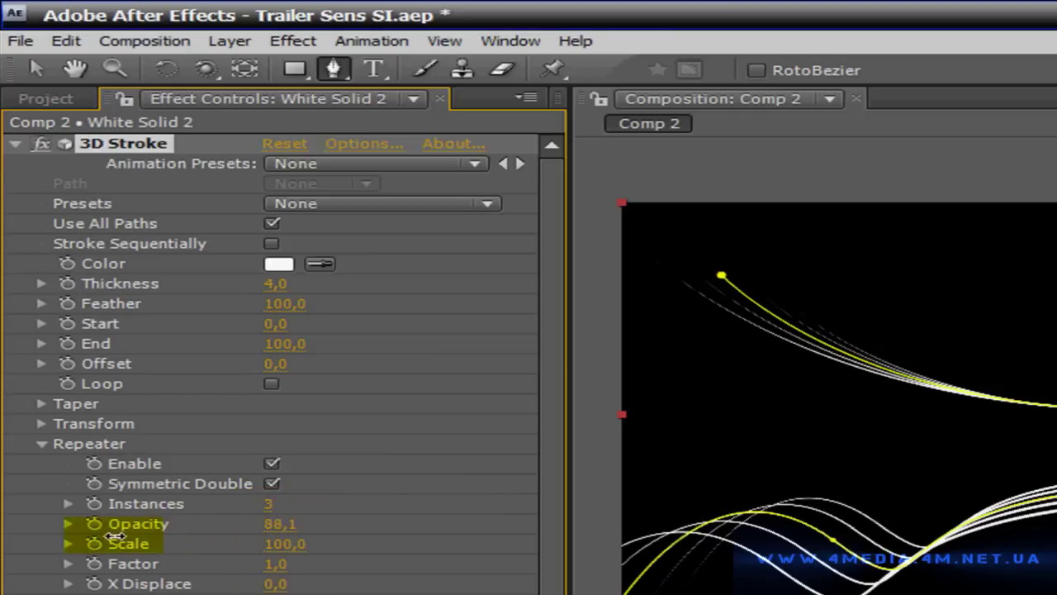
{"action": "left_click_drag", "start_coordinate": [46, 535], "coordinate": [44, 534]}
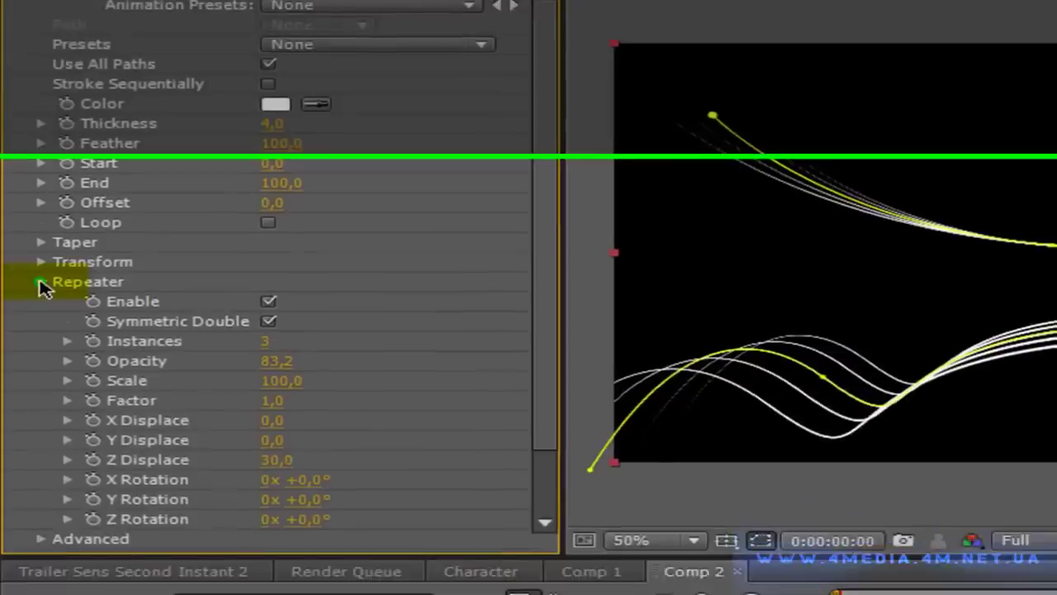
{"action": "left_click", "coordinate": [40, 443]}
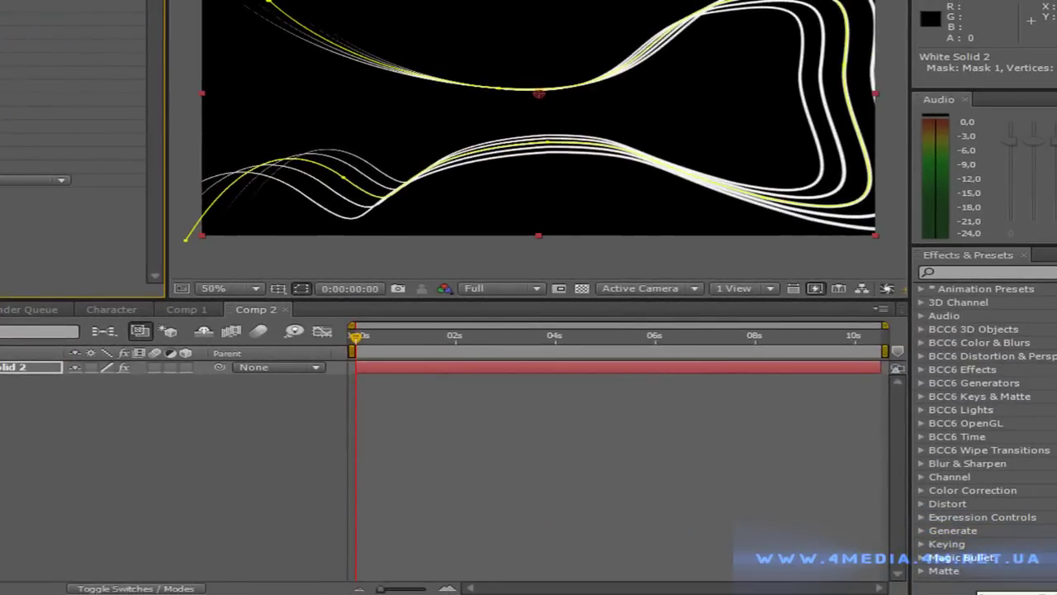
{"action": "right_click", "coordinate": [978, 586]}
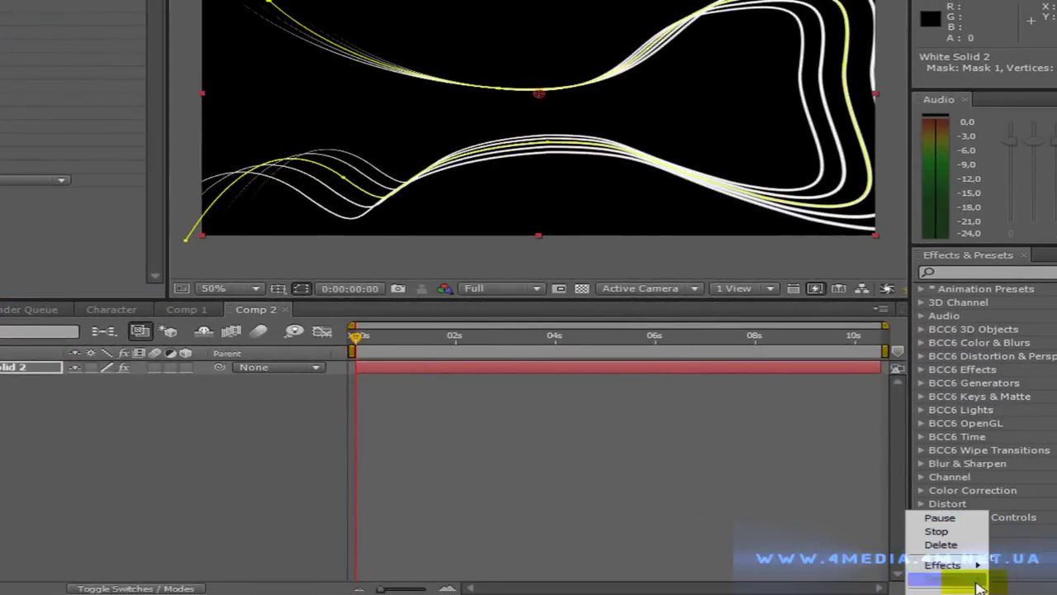
{"action": "left_click", "coordinate": [942, 518]}
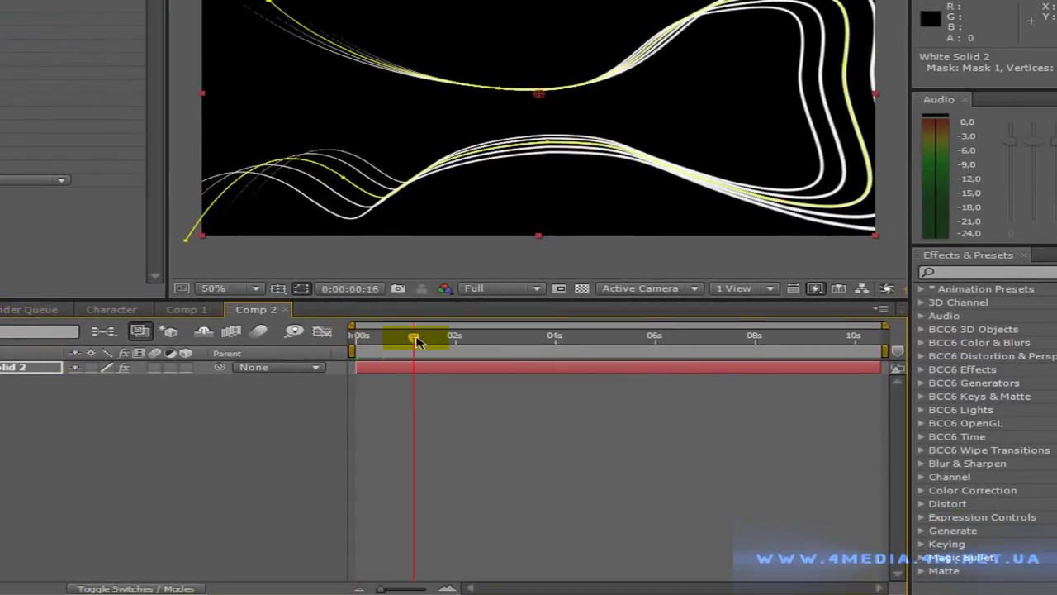
Keyframe the 3D Stroke End value from 0 at the first frame to 100 at 0:00:01:07
{"action": "left_click_drag", "start_coordinate": [416, 342], "coordinate": [360, 342]}
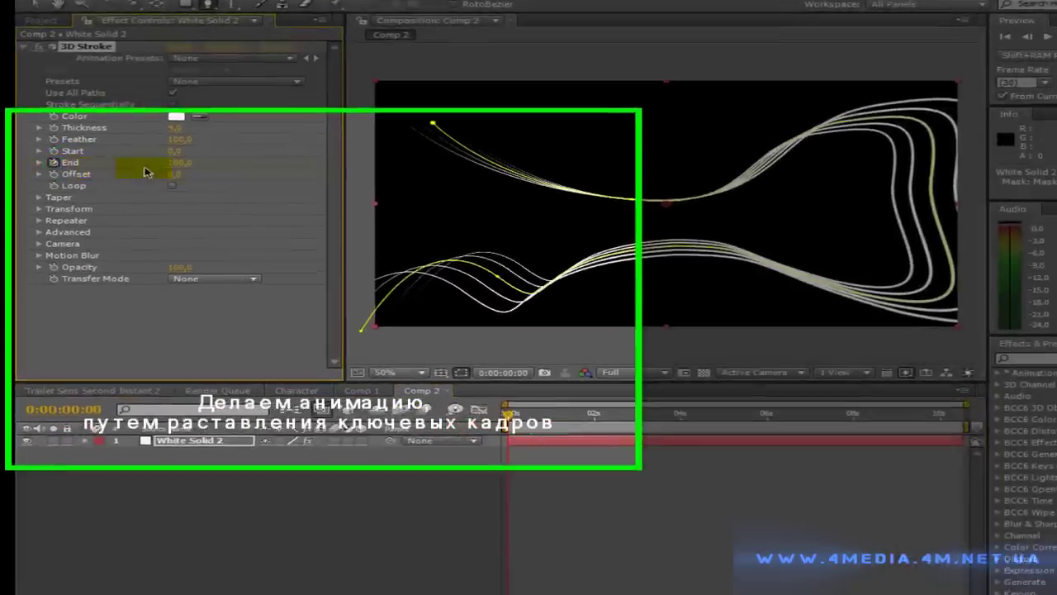
{"action": "left_click", "coordinate": [163, 176]}
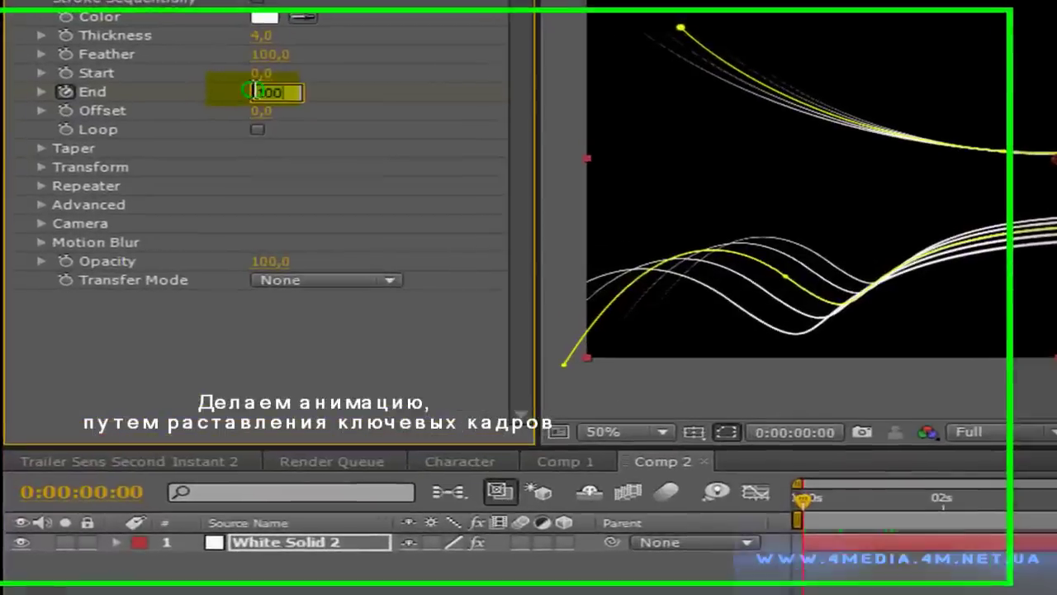
{"action": "type", "text": "0"}
{"action": "key", "text": "Return"}
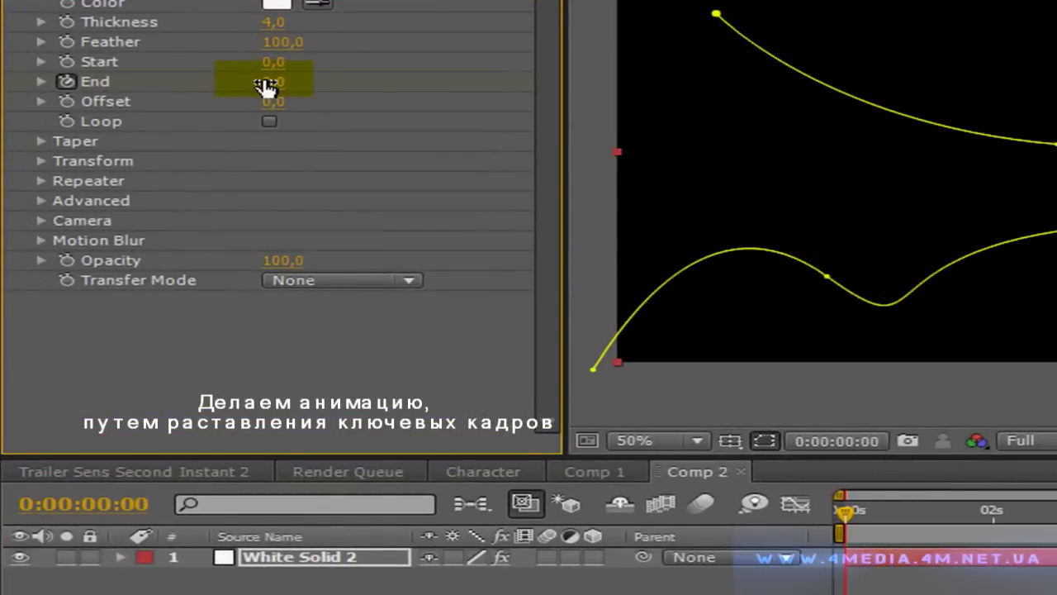
{"action": "left_click_drag", "start_coordinate": [987, 512], "coordinate": [939, 512]}
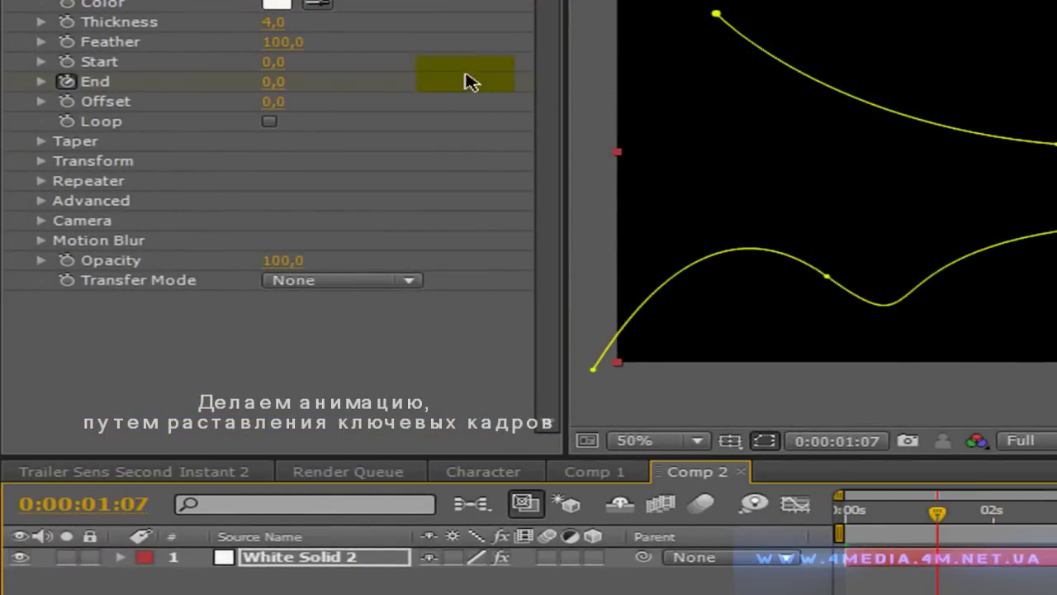
{"action": "left_click_drag", "start_coordinate": [270, 93], "coordinate": [503, 88]}
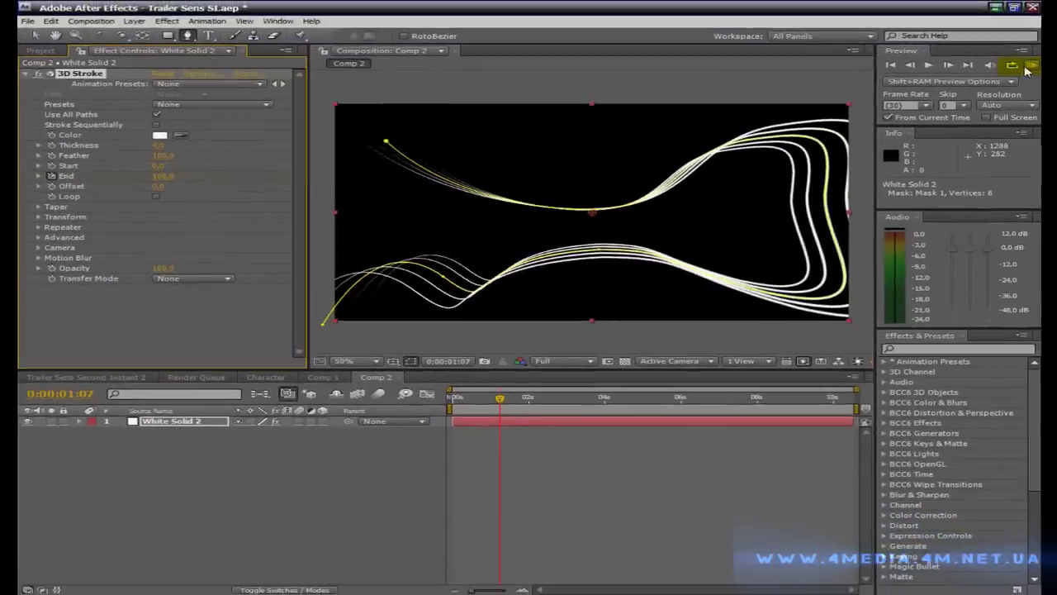
Play a RAM preview of the line drawing itself and return to the first frame
{"action": "left_click", "coordinate": [1028, 67]}
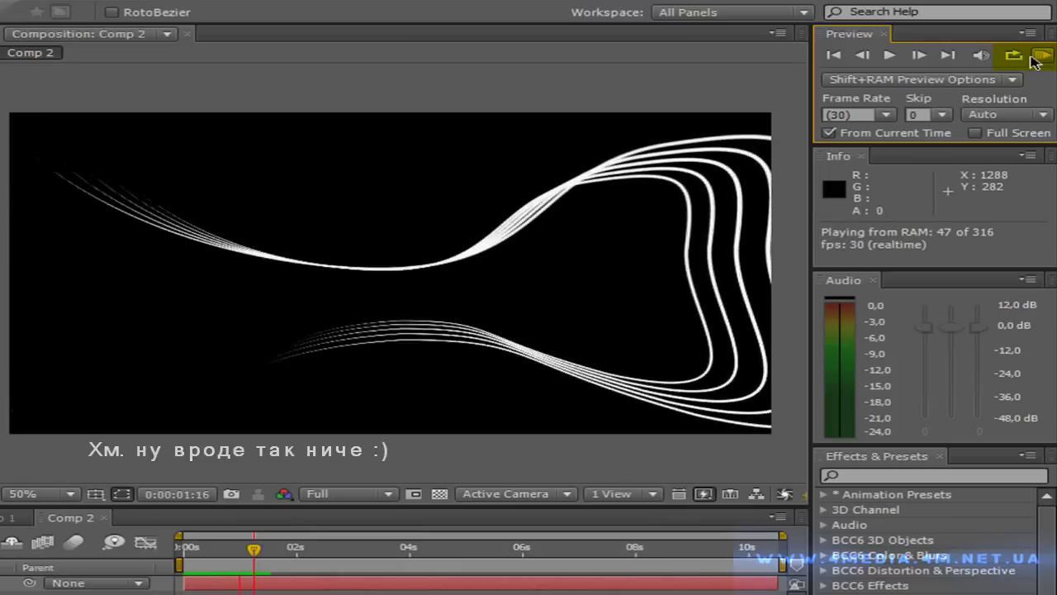
{"action": "left_click", "coordinate": [701, 186]}
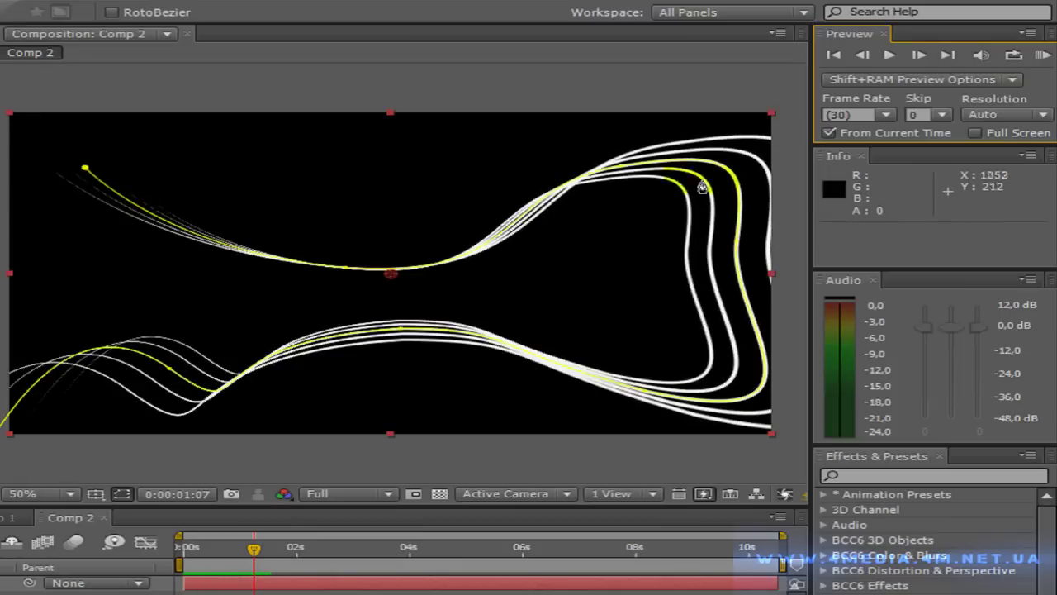
{"action": "left_click_drag", "start_coordinate": [255, 549], "coordinate": [184, 549]}
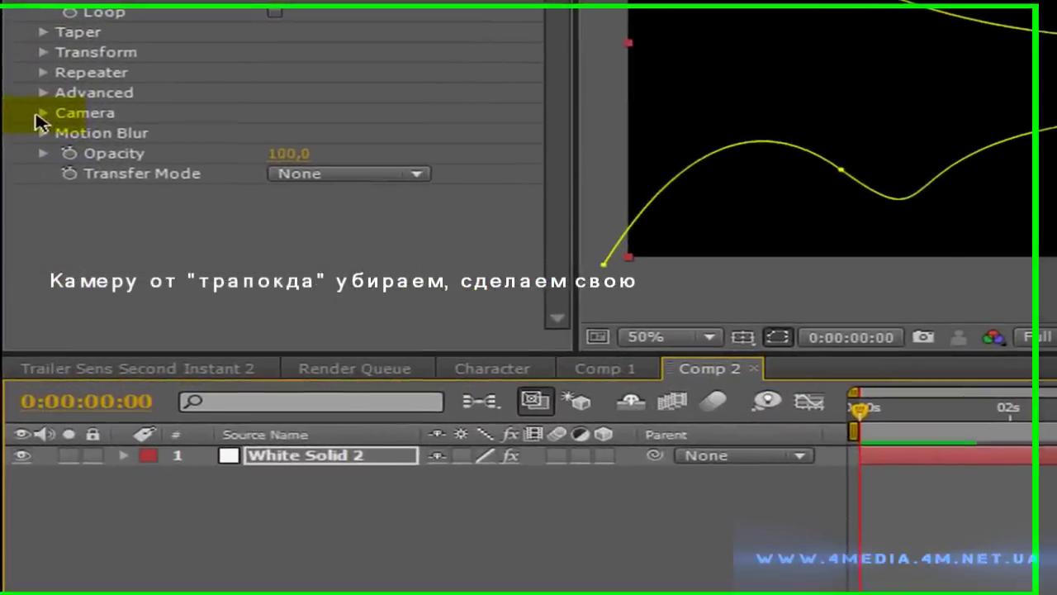
Enable Comp Camera for the 3D Stroke effect and add a 35mm camera named Camera 1 to the composition
{"action": "left_click", "coordinate": [39, 116]}
{"action": "left_click", "coordinate": [274, 109]}
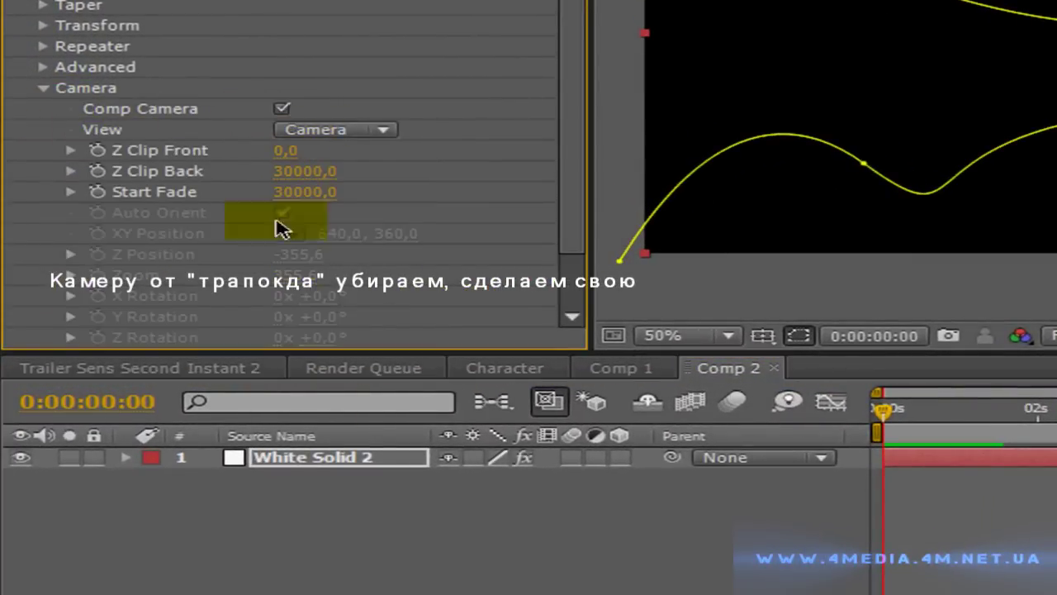
{"action": "right_click", "coordinate": [351, 522]}
{"action": "mouse_move", "coordinate": [367, 526]}
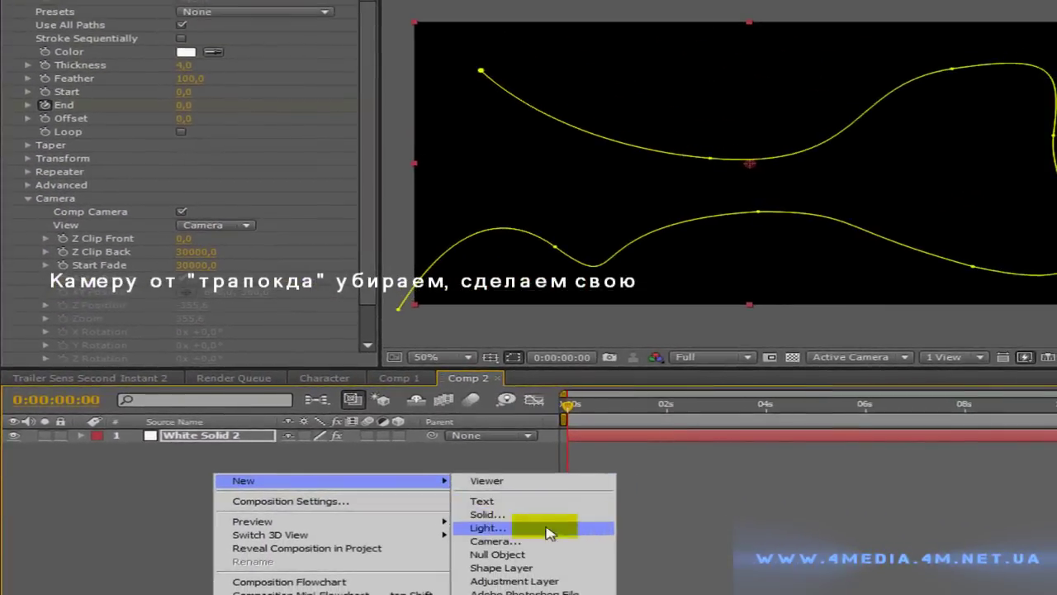
{"action": "left_click", "coordinate": [522, 544]}
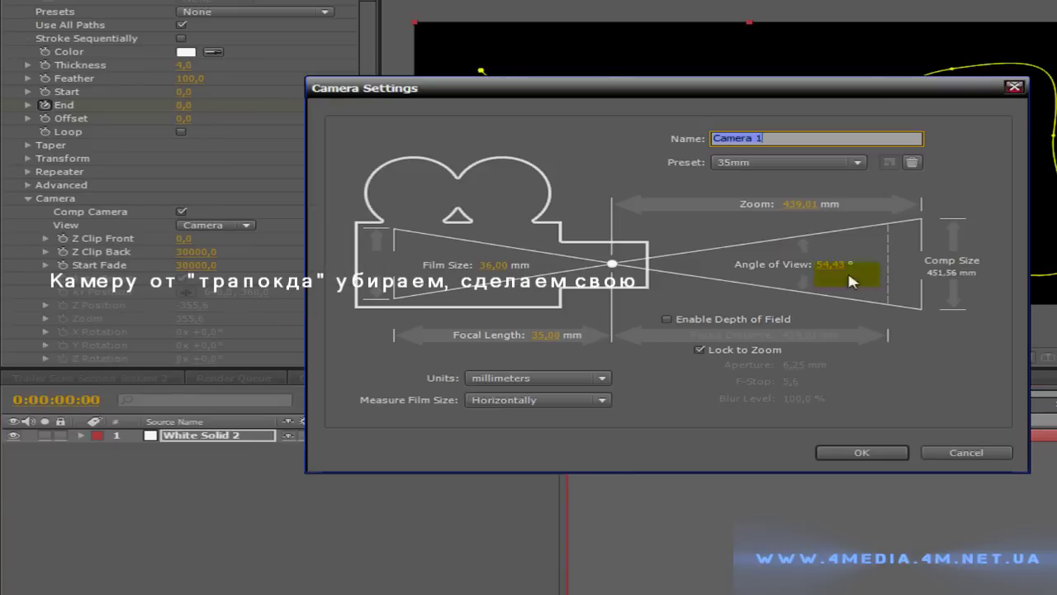
{"action": "left_click", "coordinate": [851, 453]}
Animate Camera 1's Position from a keyframe at the first frame to an orbited side-on view of the lines at 0:00:01:18
{"action": "left_click", "coordinate": [649, 405]}
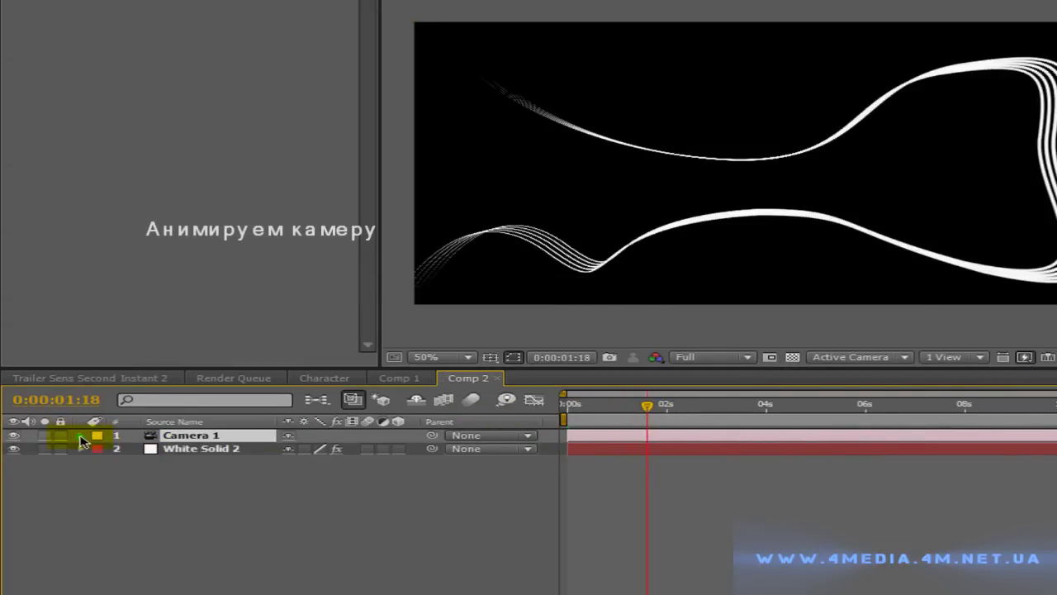
{"action": "left_click", "coordinate": [82, 436]}
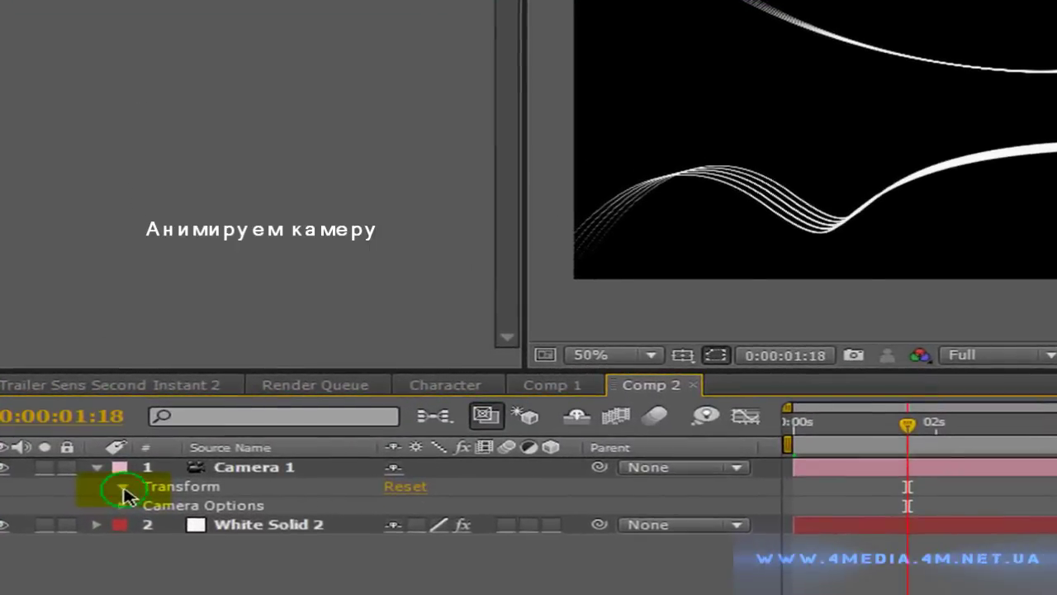
{"action": "left_click", "coordinate": [124, 493]}
{"action": "left_click", "coordinate": [174, 524]}
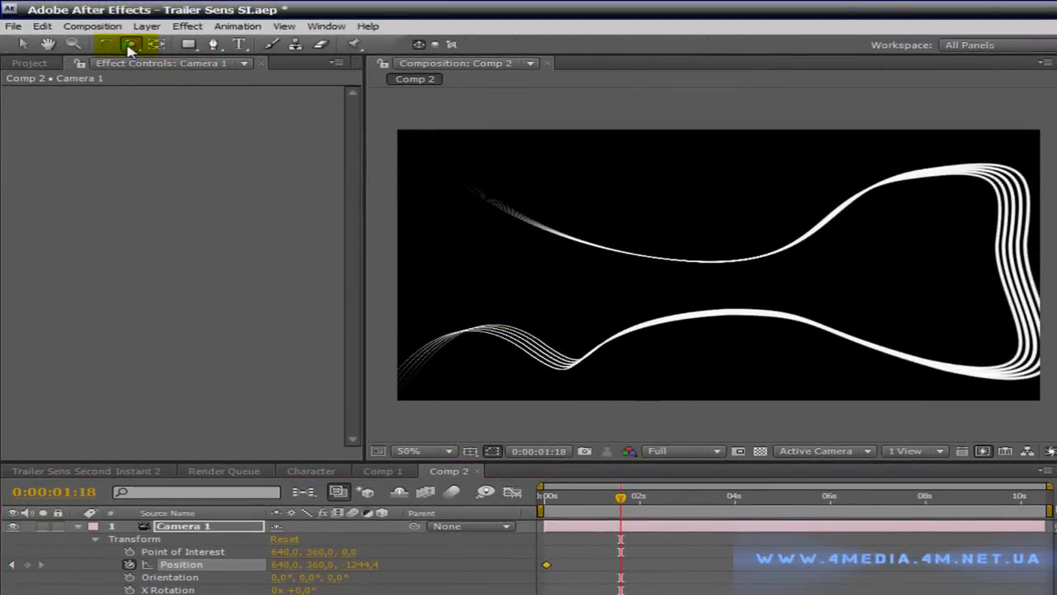
{"action": "left_click_drag", "start_coordinate": [707, 303], "coordinate": [852, 360]}
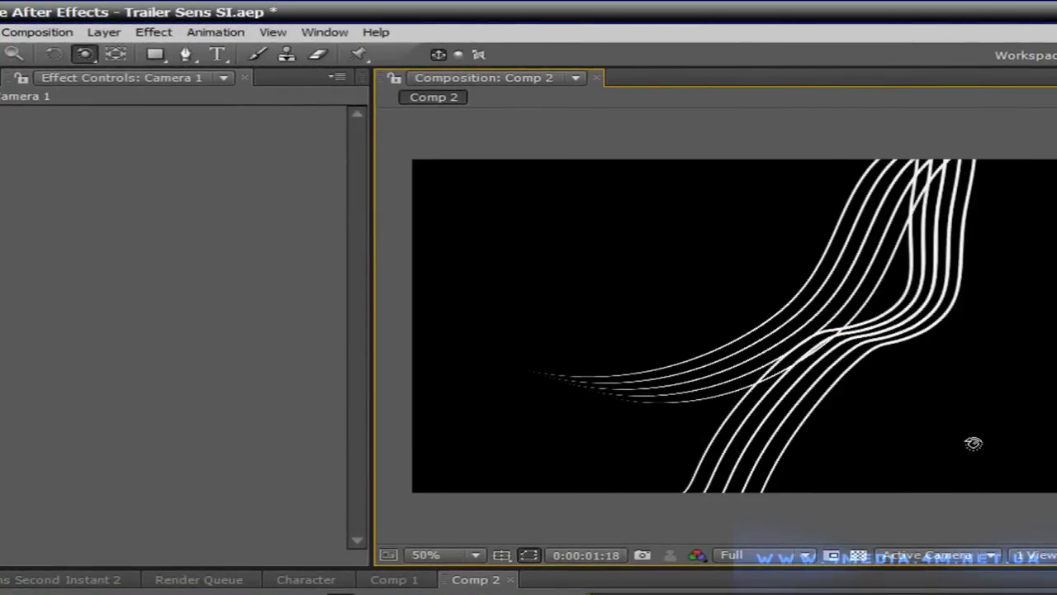
{"action": "left_click_drag", "start_coordinate": [973, 444], "coordinate": [1015, 429]}
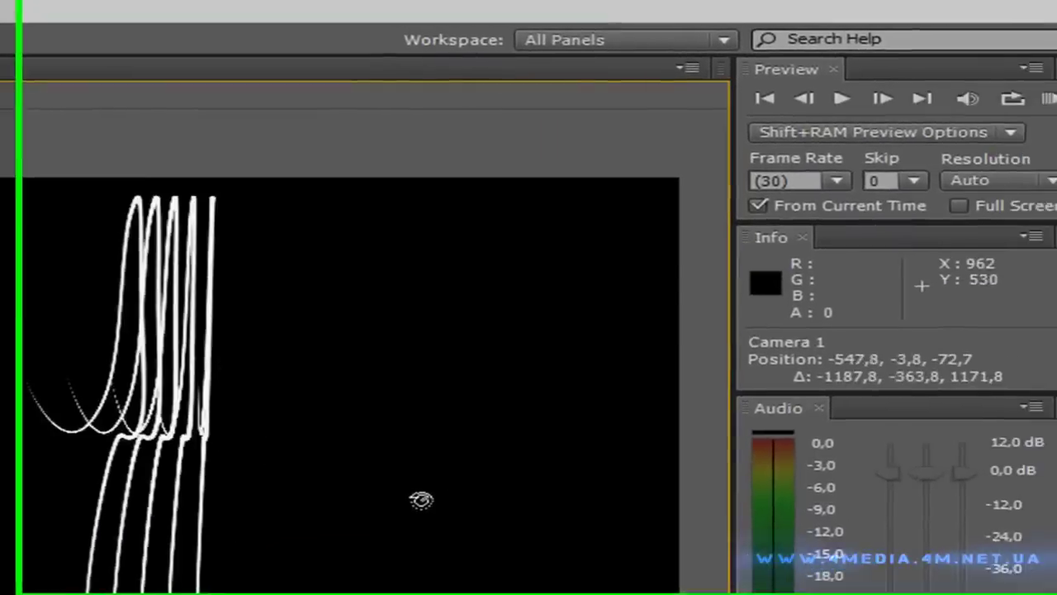
{"action": "left_click_drag", "start_coordinate": [421, 500], "coordinate": [431, 451]}
Play a RAM preview of the camera move around the lines
{"action": "left_click", "coordinate": [1035, 100]}
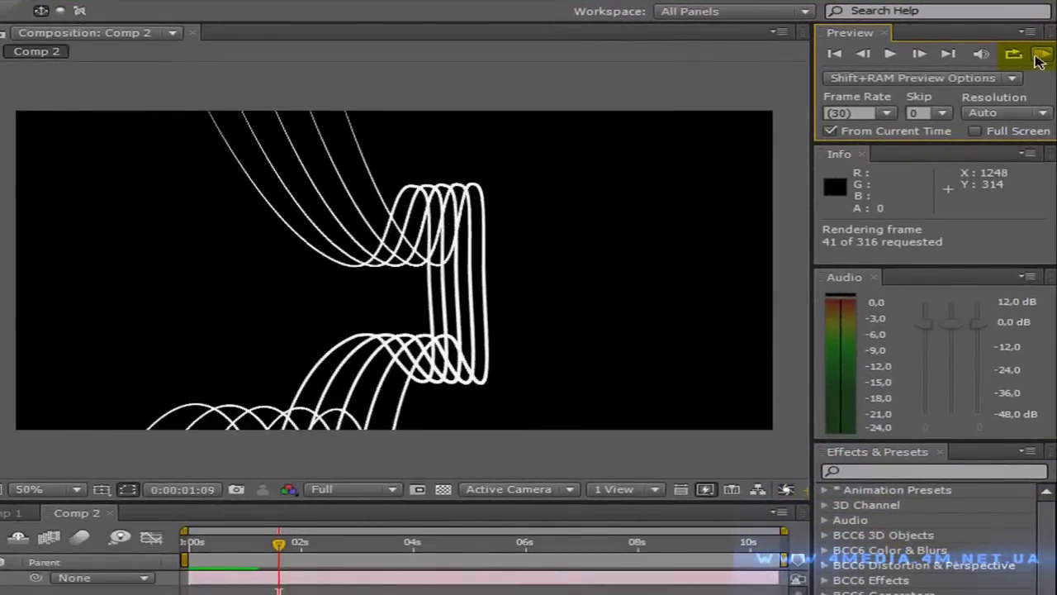
{"action": "left_click", "coordinate": [1039, 57]}
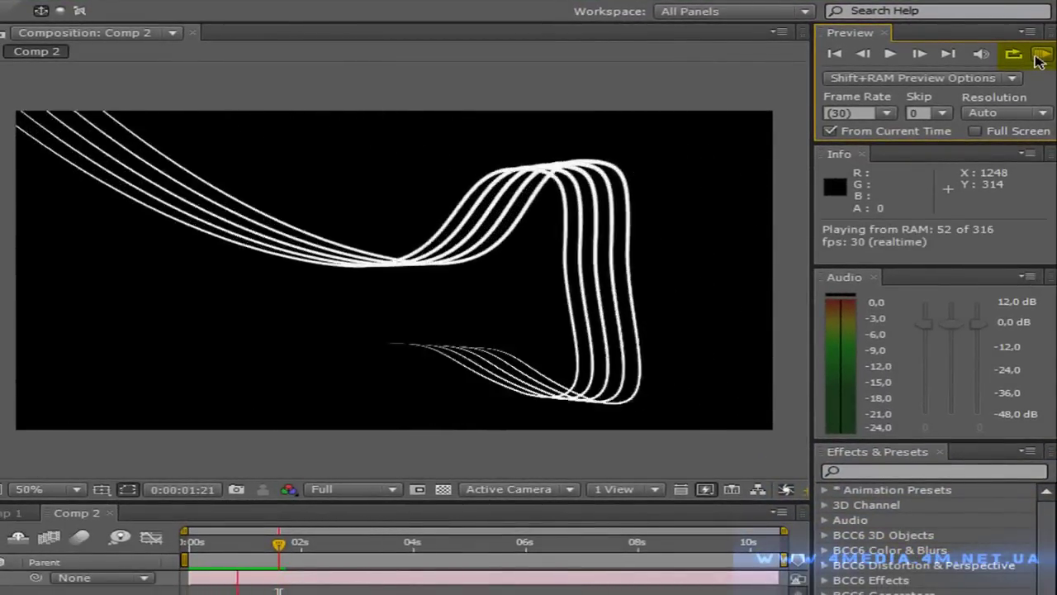
{"action": "left_click", "coordinate": [1039, 58]}
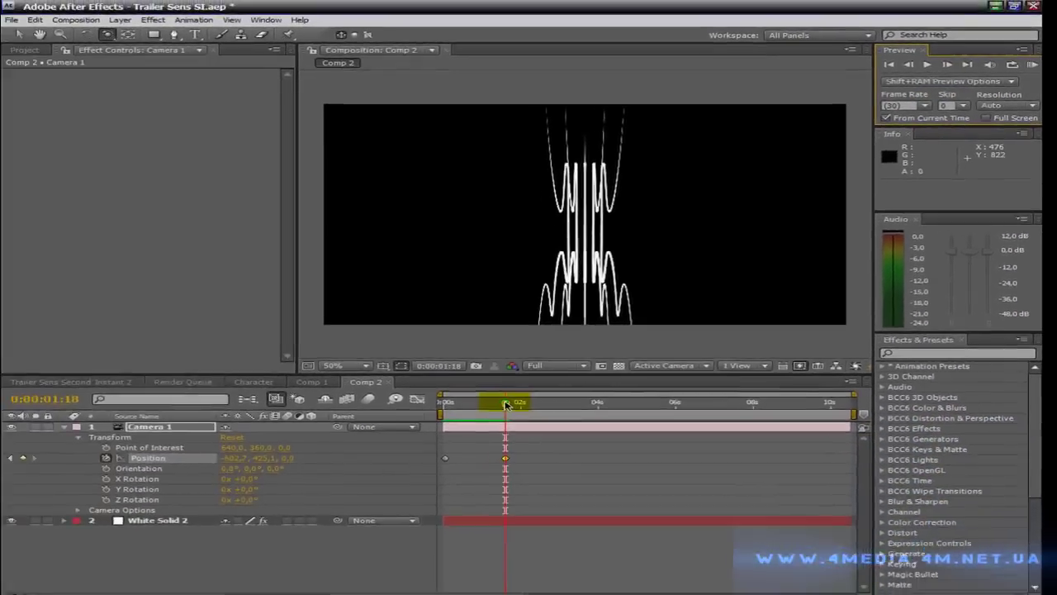
At 0:00:00:25, set White Solid 2's 3D Stroke Repeater rotations to X 1°, Y 16° and Z 36°
{"action": "left_click_drag", "start_coordinate": [506, 404], "coordinate": [484, 399]}
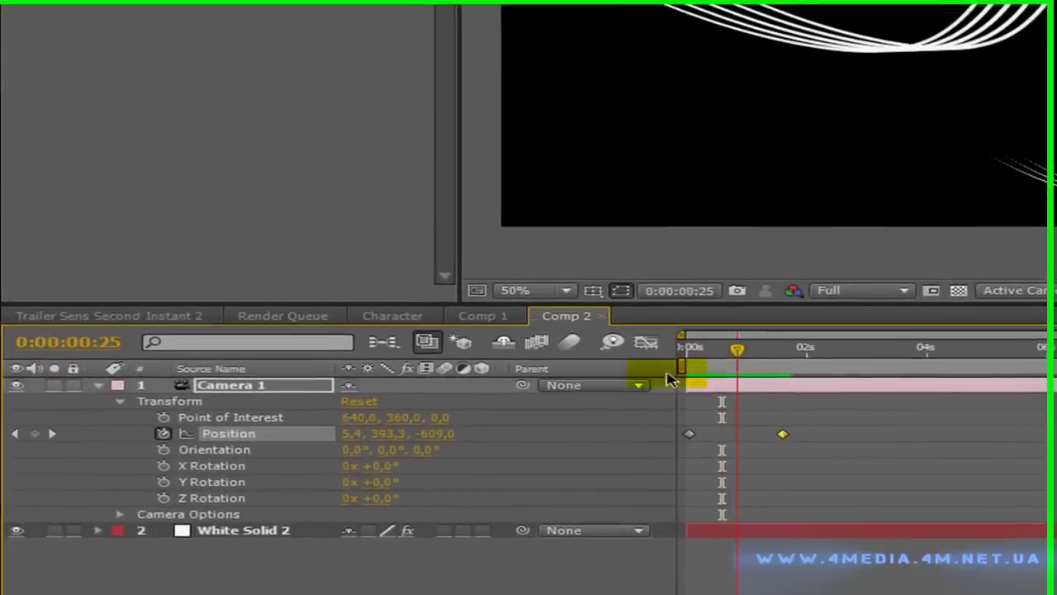
{"action": "left_click", "coordinate": [217, 531]}
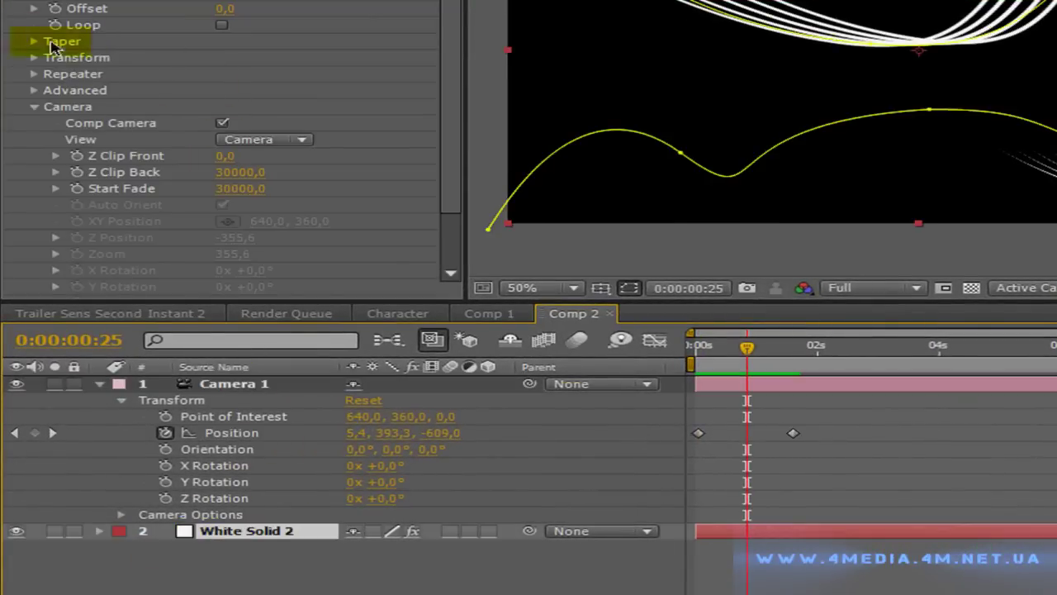
{"action": "left_click", "coordinate": [34, 107]}
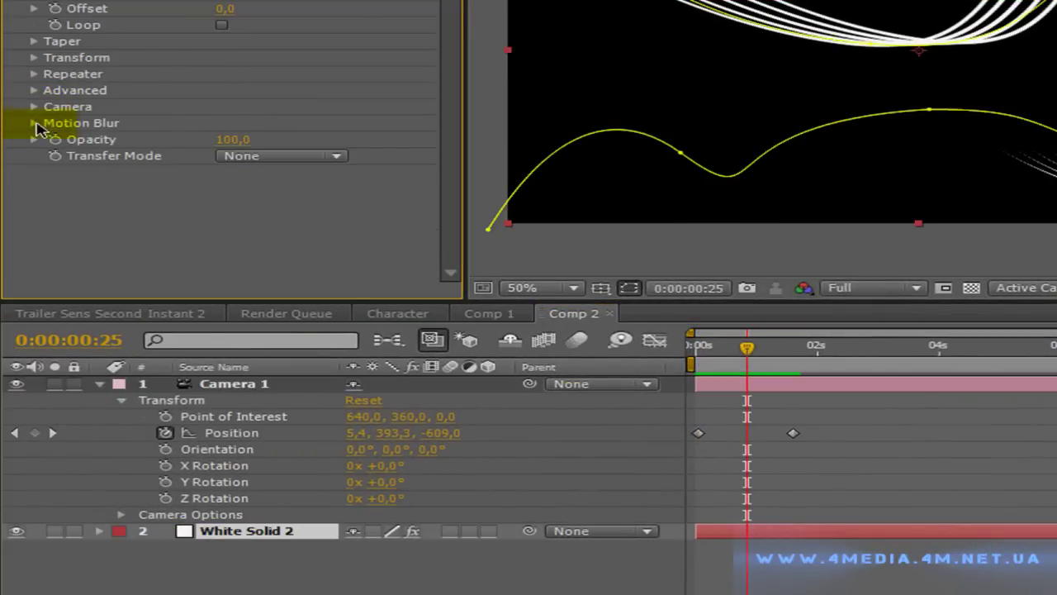
{"action": "left_click", "coordinate": [34, 79]}
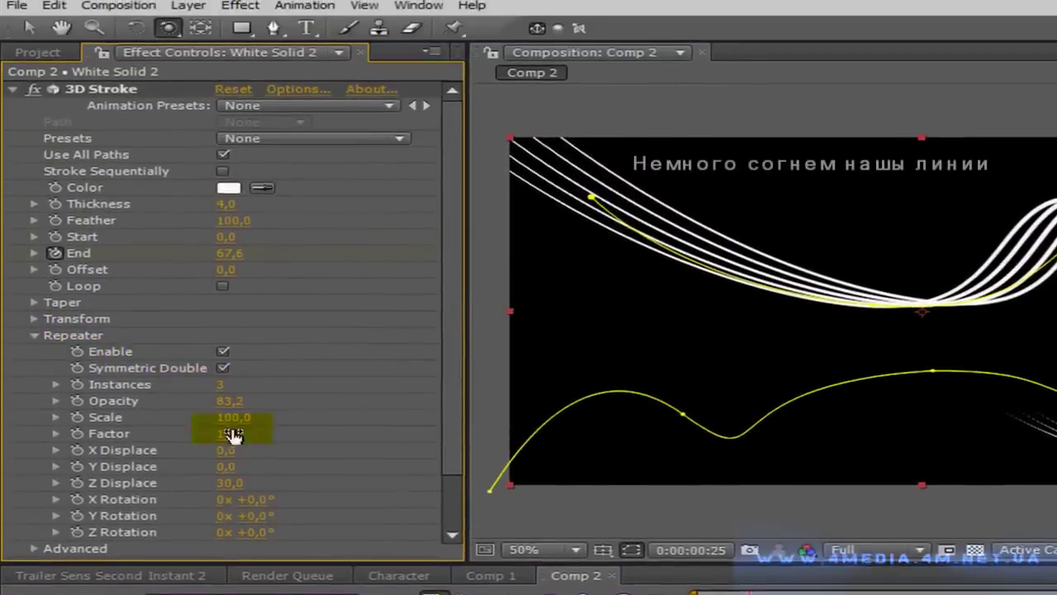
{"action": "mouse_move", "coordinate": [262, 499]}
{"action": "left_mouse_down"}
{"action": "mouse_move", "coordinate": [289, 498]}
{"action": "mouse_move", "coordinate": [256, 503]}
{"action": "mouse_move", "coordinate": [306, 534]}
{"action": "left_mouse_up"}
{"action": "left_click", "coordinate": [41, 342]}
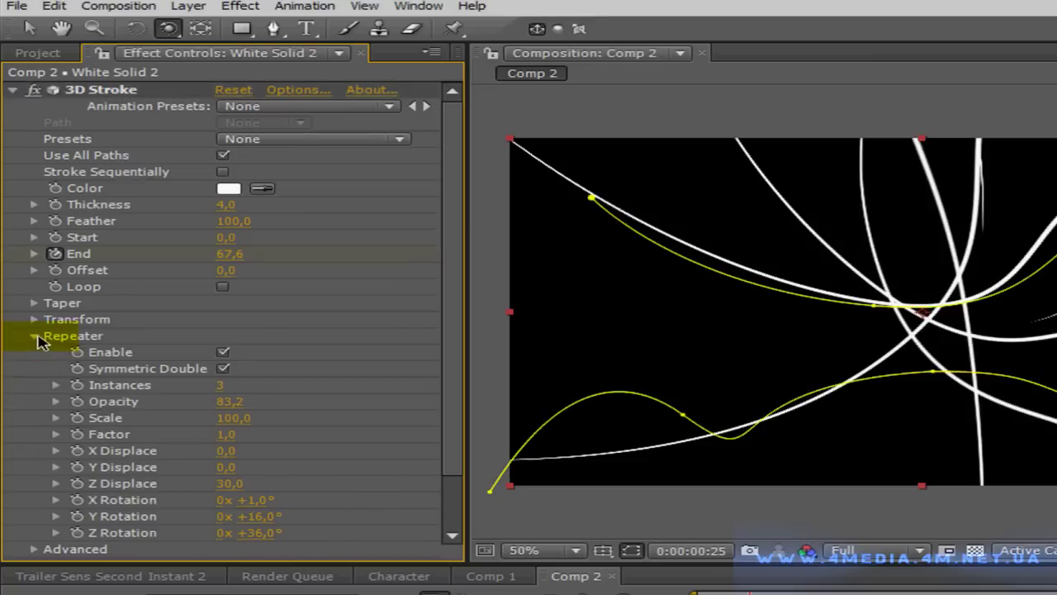
{"action": "left_click", "coordinate": [34, 339]}
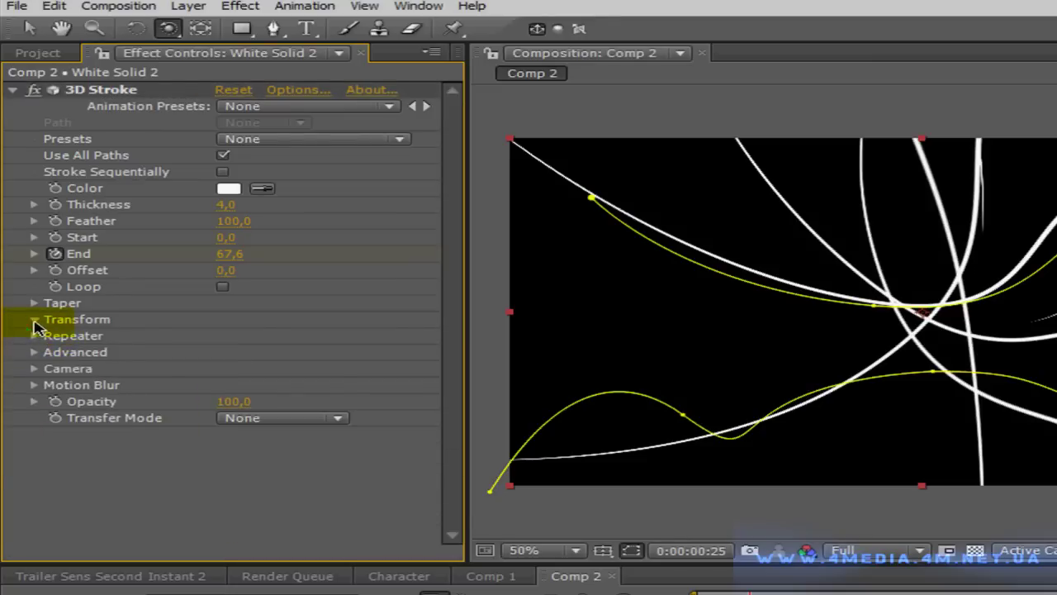
In the 3D Stroke Transform settings, set Bend to 1.4, X Rotation to 137°, Y Rotation to 223° and Z Position to -10
{"action": "left_click", "coordinate": [34, 320]}
{"action": "left_click_drag", "start_coordinate": [236, 334], "coordinate": [394, 330]}
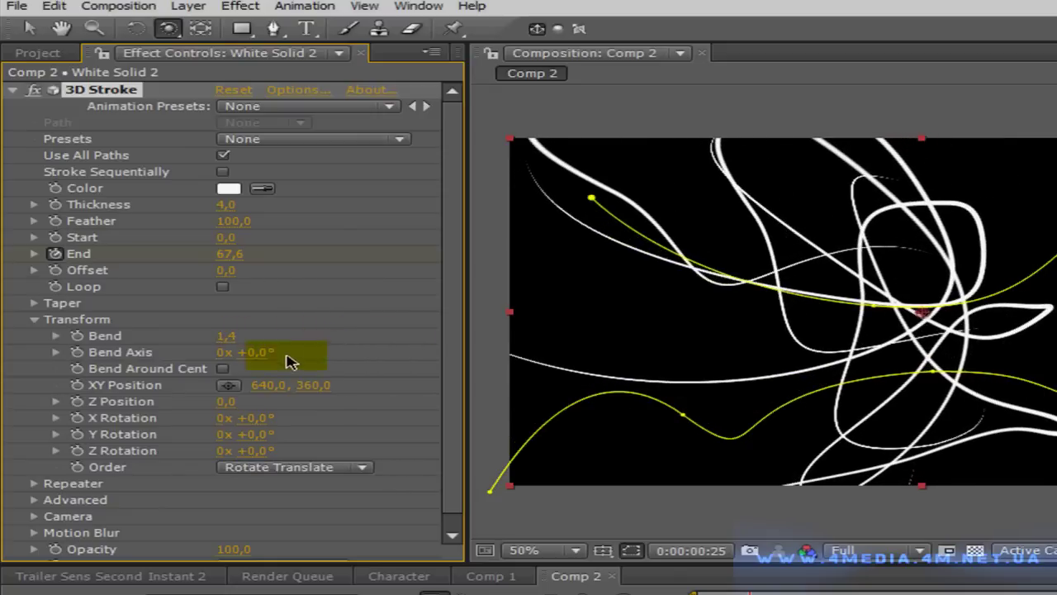
{"action": "mouse_move", "coordinate": [271, 417]}
{"action": "left_mouse_down"}
{"action": "mouse_move", "coordinate": [438, 408]}
{"action": "mouse_move", "coordinate": [425, 408]}
{"action": "left_mouse_up"}
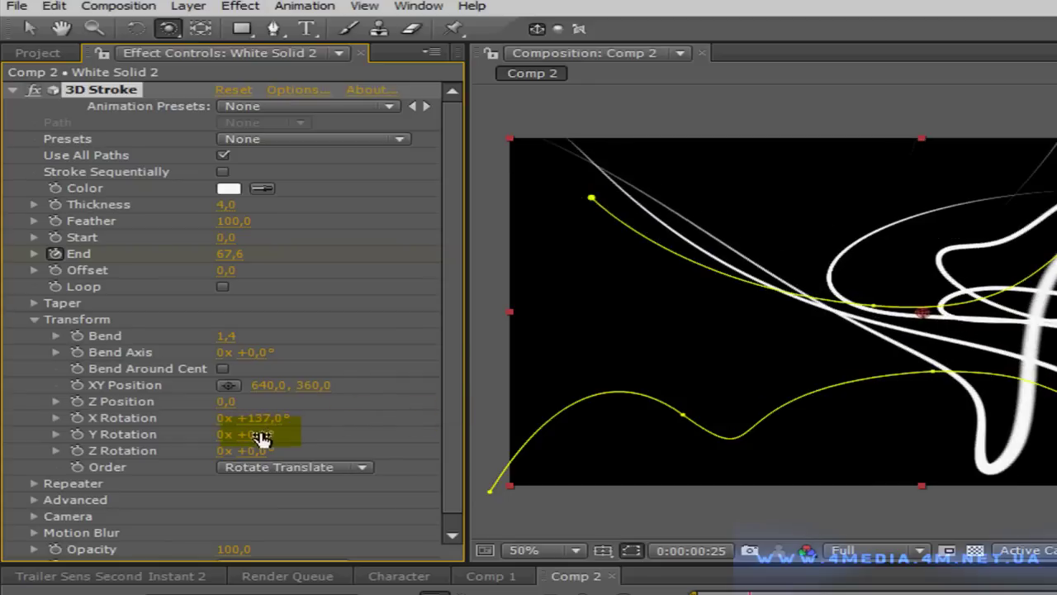
{"action": "left_click_drag", "start_coordinate": [282, 432], "coordinate": [521, 410]}
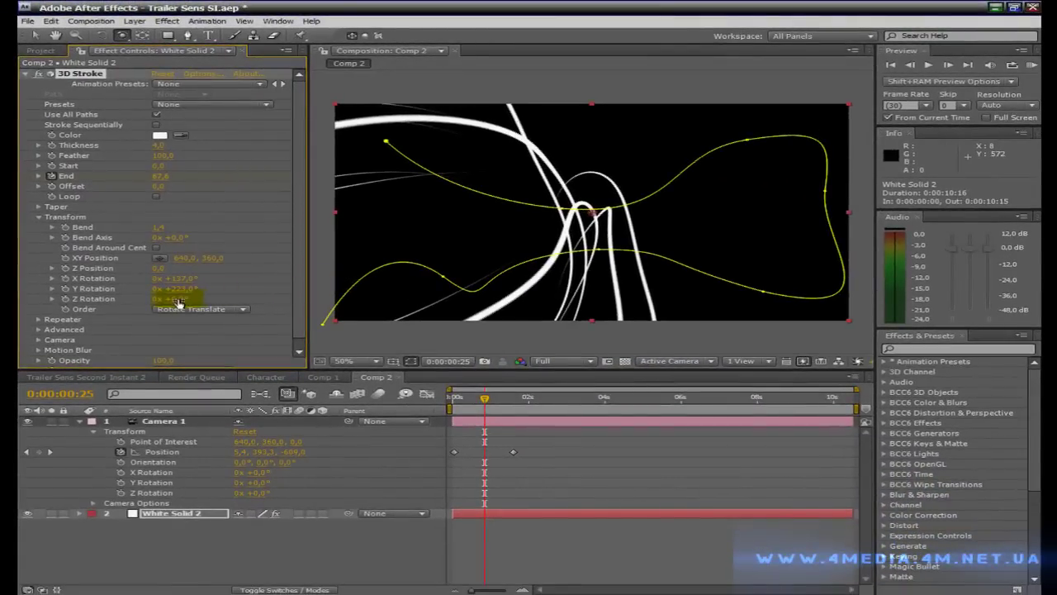
{"action": "left_click_drag", "start_coordinate": [158, 271], "coordinate": [158, 269]}
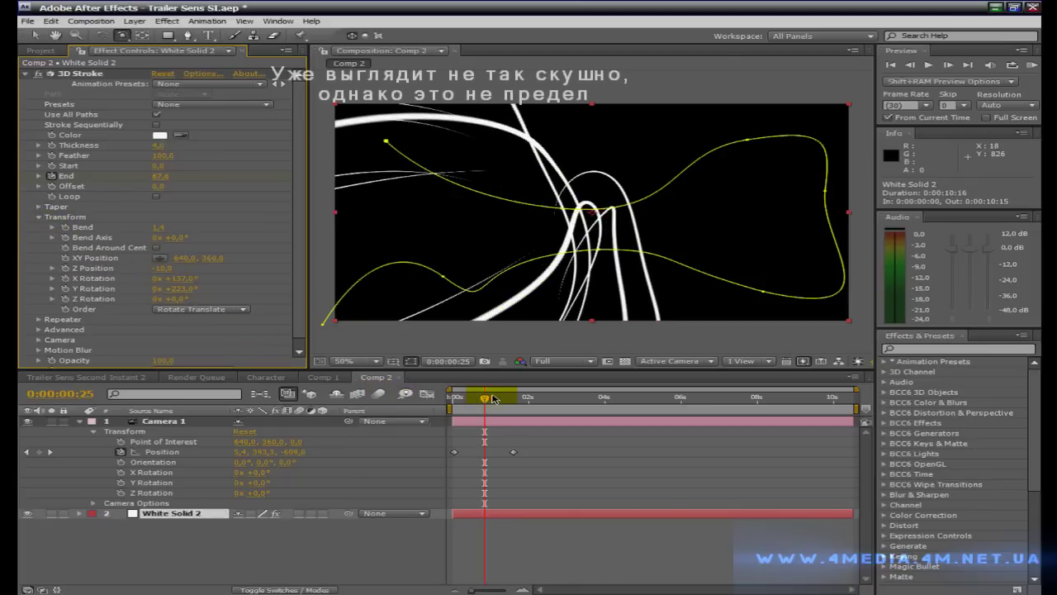
Play a RAM preview of the bent and rotated lines from the first frame
{"action": "left_click_drag", "start_coordinate": [493, 399], "coordinate": [452, 399]}
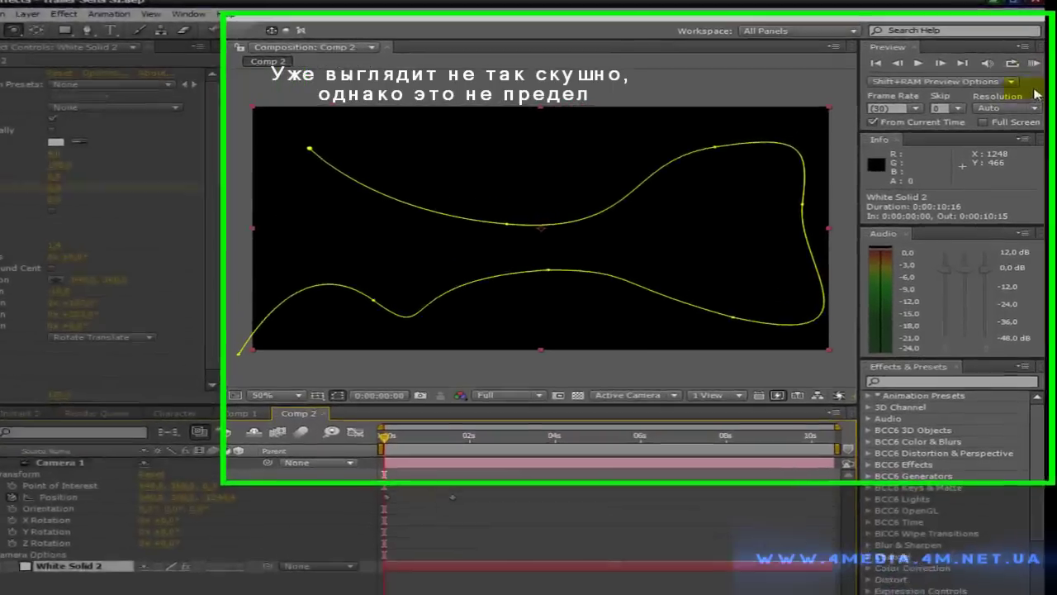
{"action": "left_click", "coordinate": [1034, 62]}
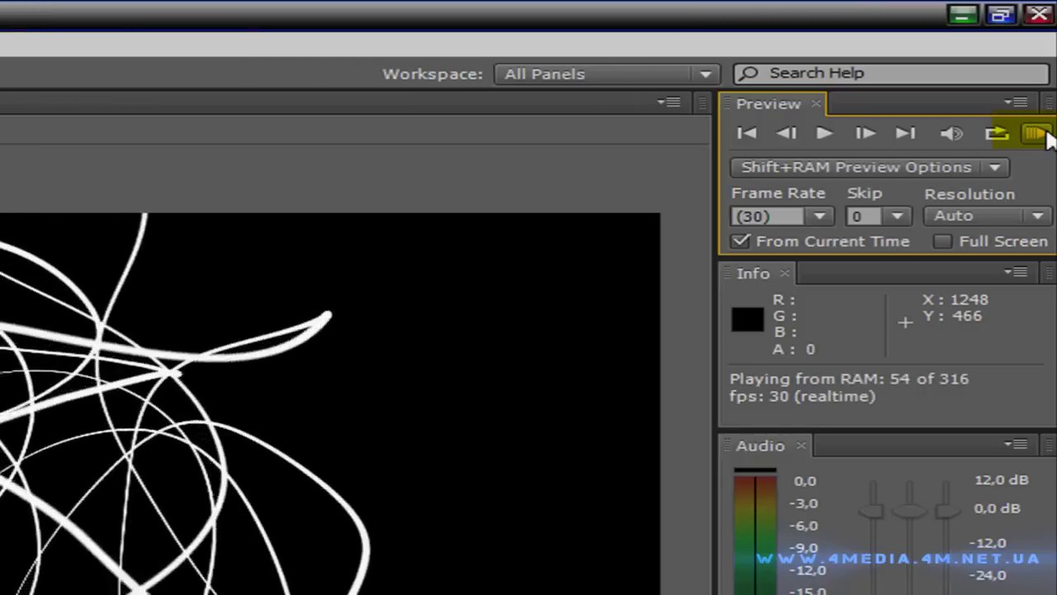
{"action": "left_click", "coordinate": [1038, 135]}
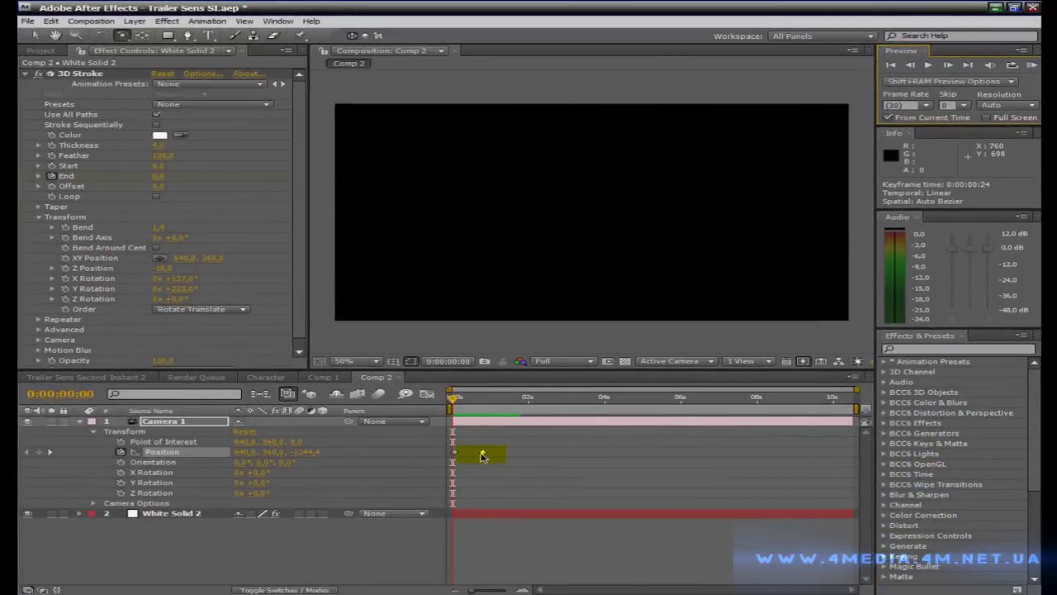
At 0:00:01:07, set White Solid 2's 3D Stroke End keyframe to 75
{"action": "left_click", "coordinate": [482, 453]}
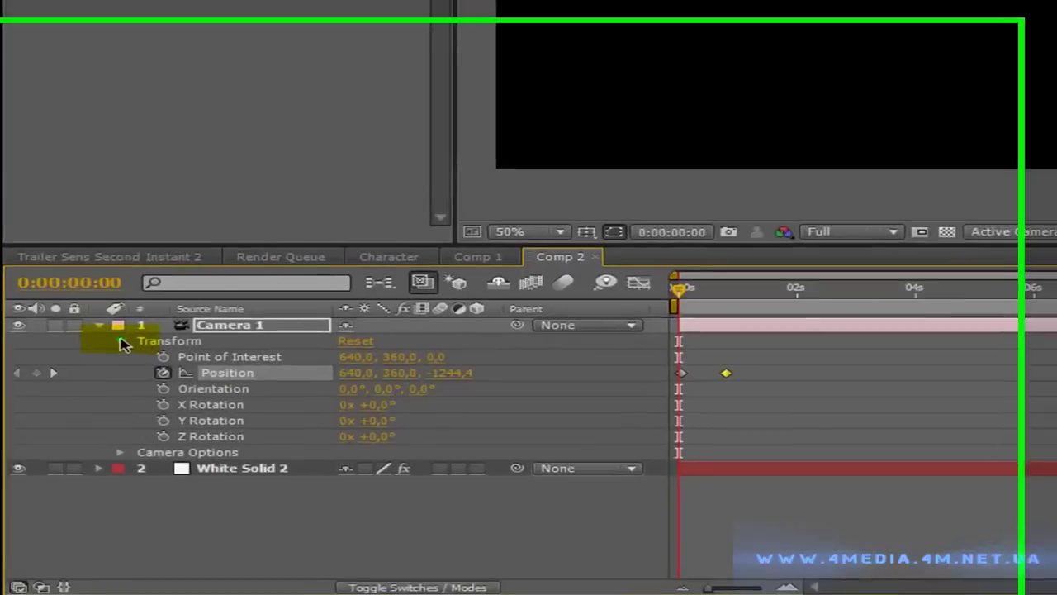
{"action": "left_click", "coordinate": [93, 431]}
{"action": "left_click", "coordinate": [104, 365]}
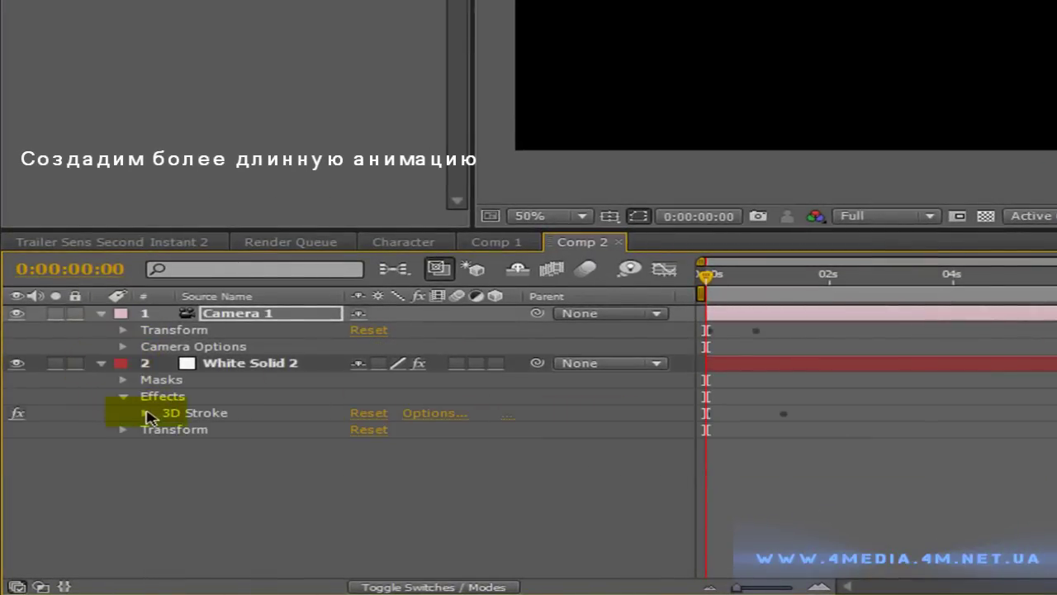
{"action": "left_click", "coordinate": [149, 415]}
{"action": "scroll", "coordinate": [248, 462], "scroll_direction": "down", "scroll_amount": 2}
{"action": "left_click", "coordinate": [489, 515]}
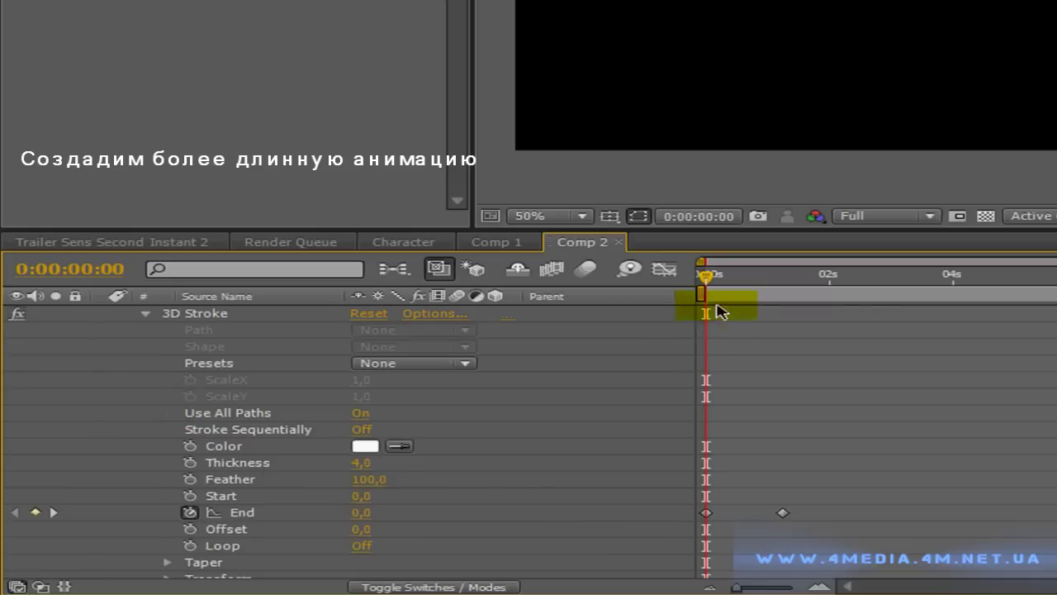
{"action": "left_click_drag", "start_coordinate": [751, 286], "coordinate": [787, 293]}
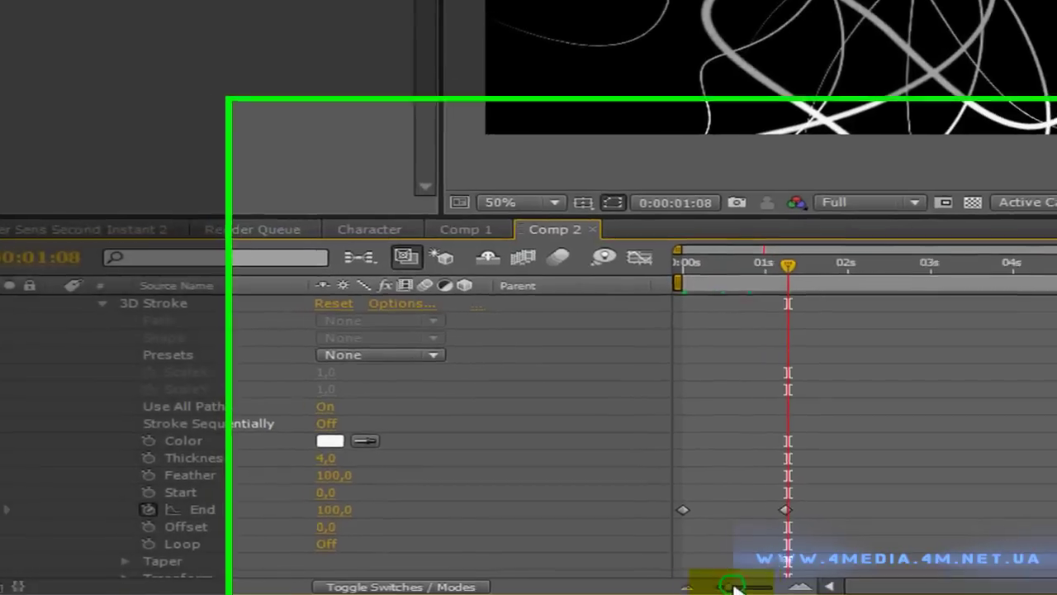
{"action": "left_click_drag", "start_coordinate": [736, 587], "coordinate": [789, 587]}
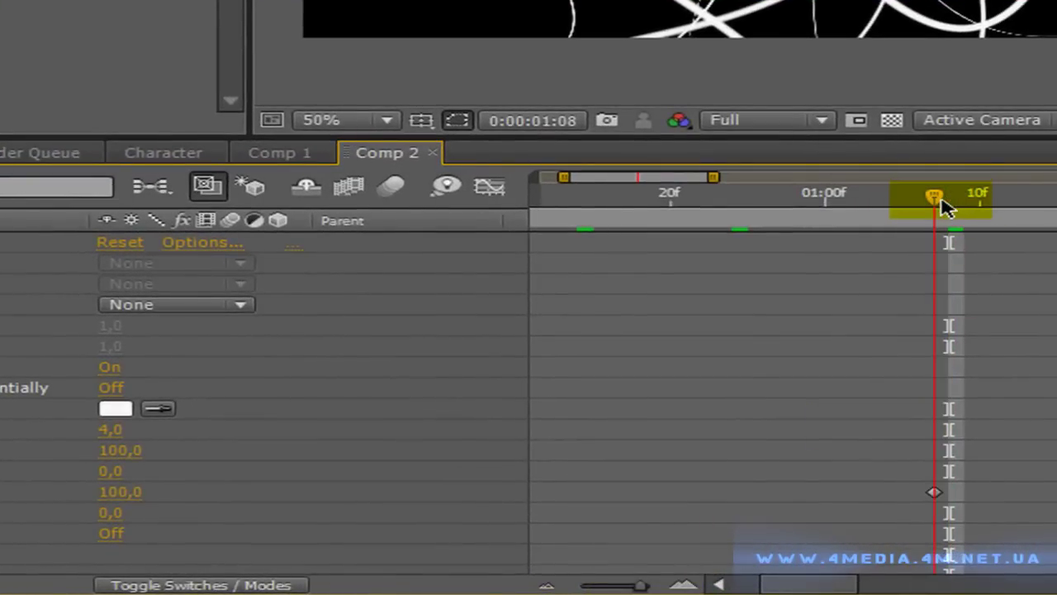
{"action": "left_click_drag", "start_coordinate": [946, 206], "coordinate": [934, 202]}
{"action": "left_click", "coordinate": [934, 492]}
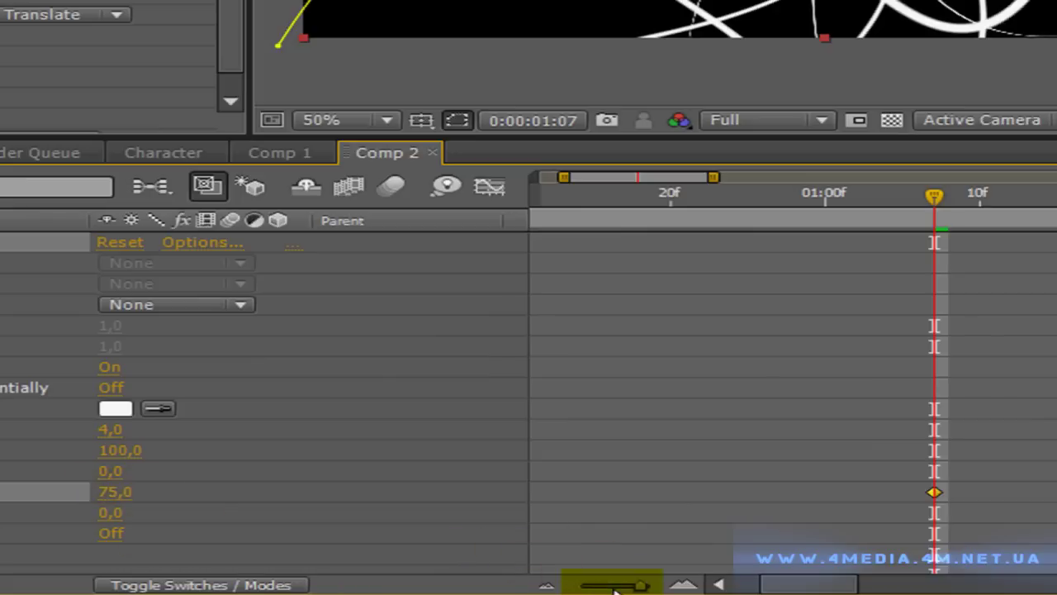
{"action": "left_click_drag", "start_coordinate": [615, 588], "coordinate": [578, 586]}
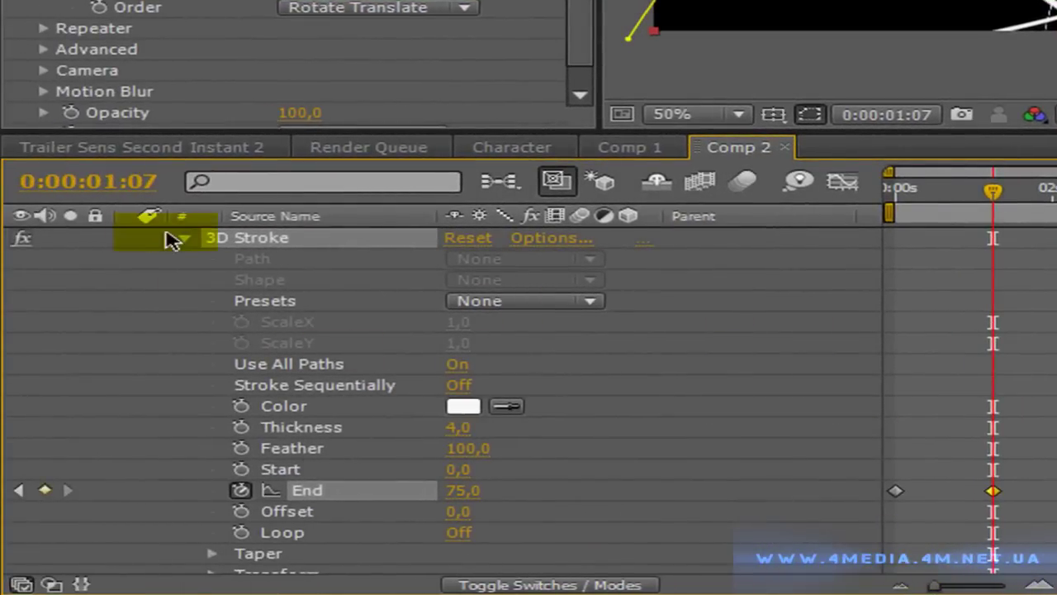
At 0:00:02:01, orbit Camera 1 to add a Position keyframe at about -585.1, 392.6, -216.0
{"action": "left_click", "coordinate": [185, 240]}
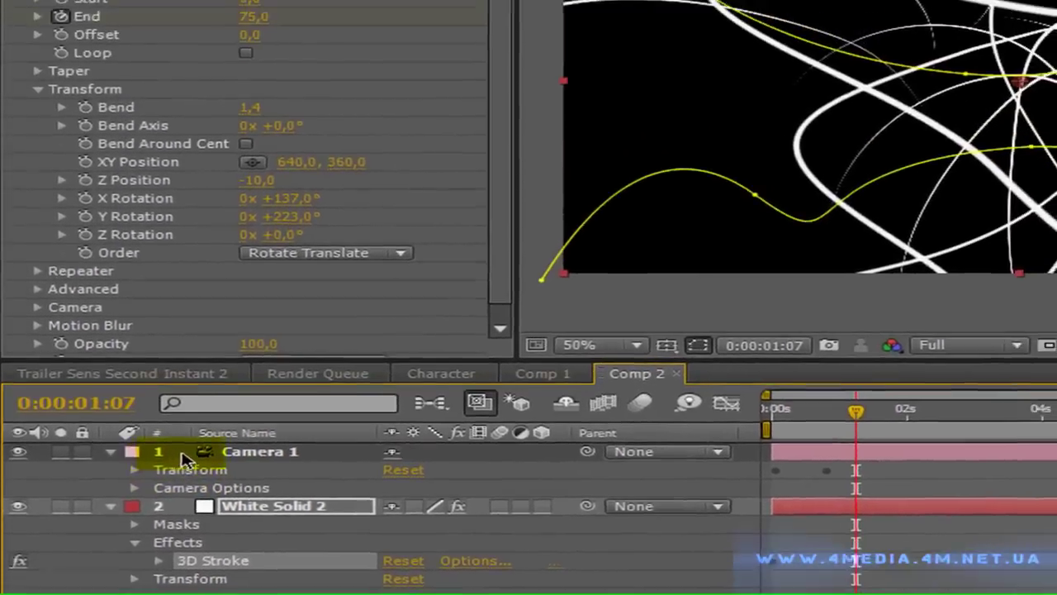
{"action": "left_click", "coordinate": [185, 459]}
{"action": "left_click", "coordinate": [134, 470]}
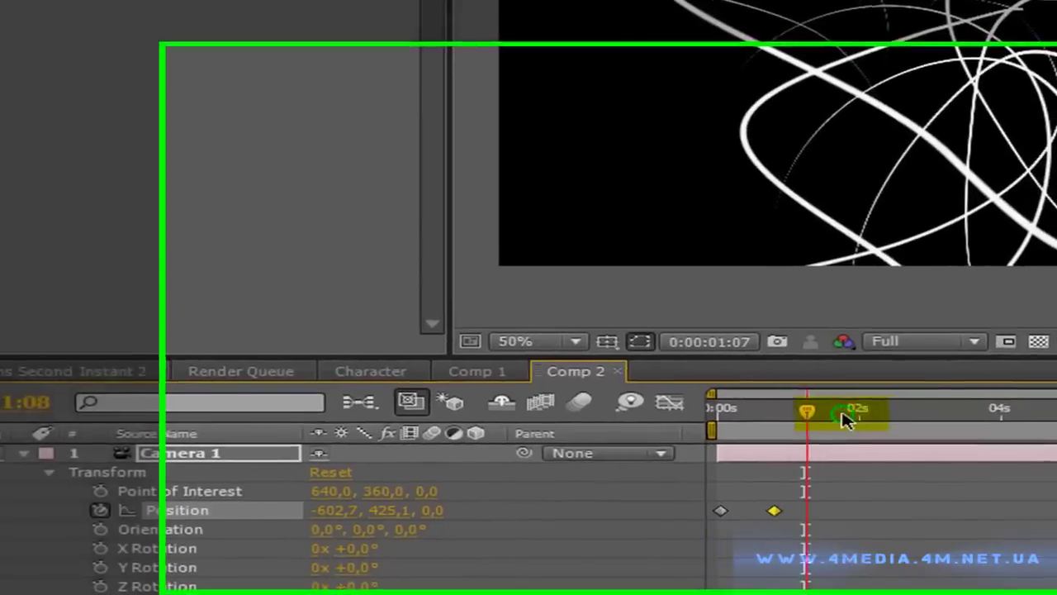
{"action": "left_click", "coordinate": [906, 415]}
{"action": "left_click_drag", "start_coordinate": [940, 126], "coordinate": [919, 128]}
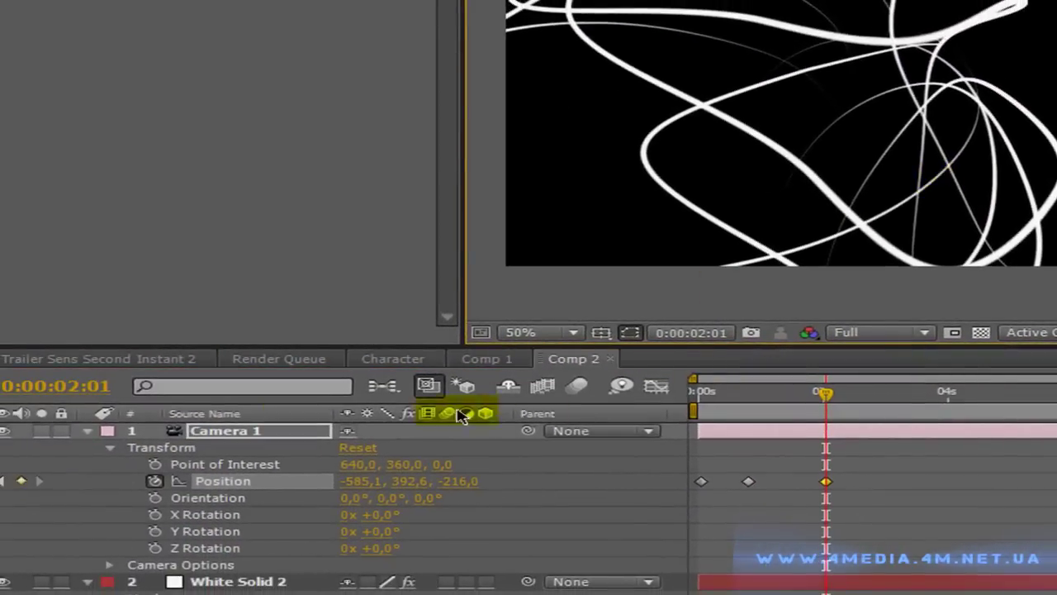
{"action": "left_click", "coordinate": [86, 431]}
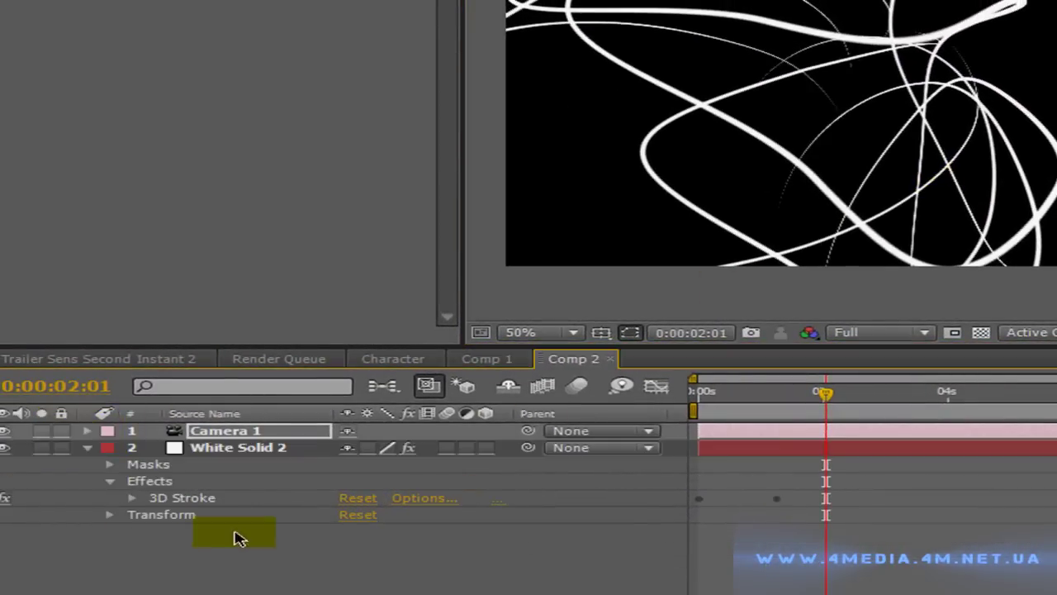
Try a 3D Stroke Transform Z Position of about 110 on White Solid 2, and restore it to -10
{"action": "left_click", "coordinate": [237, 459]}
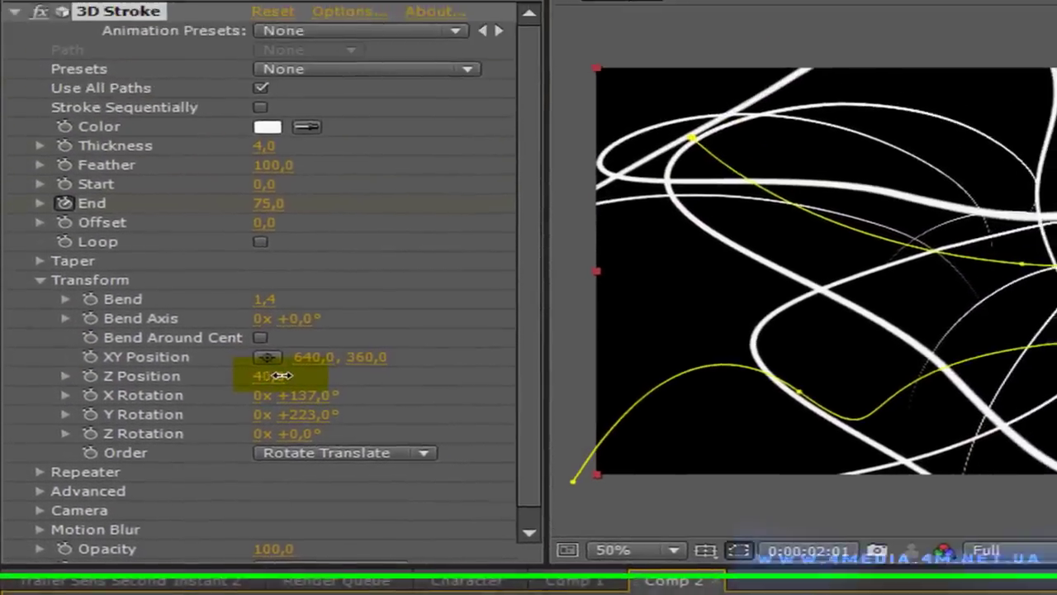
{"action": "left_click_drag", "start_coordinate": [281, 376], "coordinate": [283, 378]}
{"action": "right_click", "coordinate": [283, 377]}
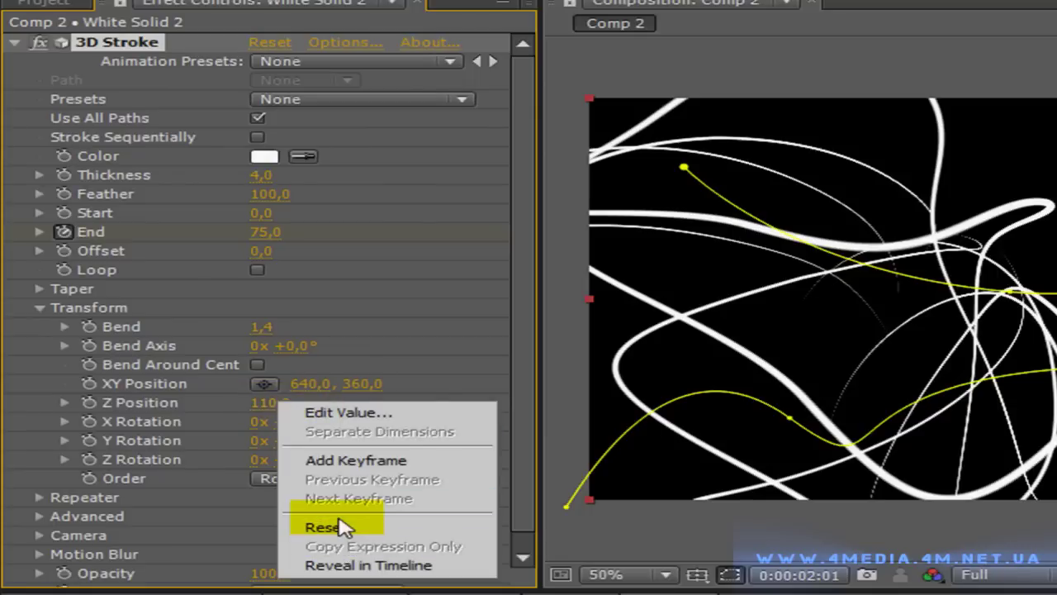
{"action": "left_click", "coordinate": [331, 526]}
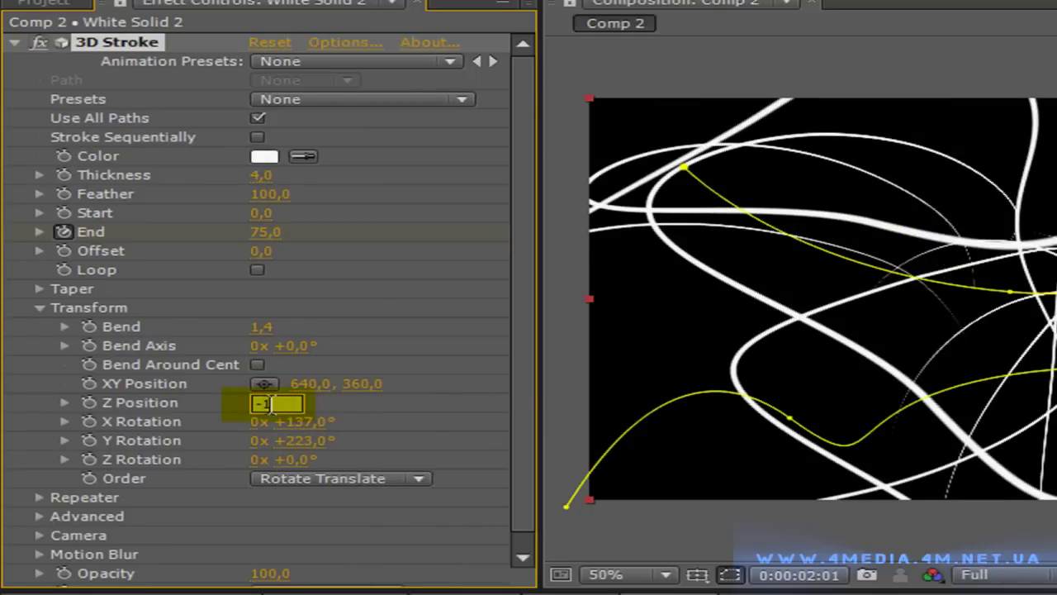
{"action": "left_click_drag", "start_coordinate": [272, 413], "coordinate": [270, 413]}
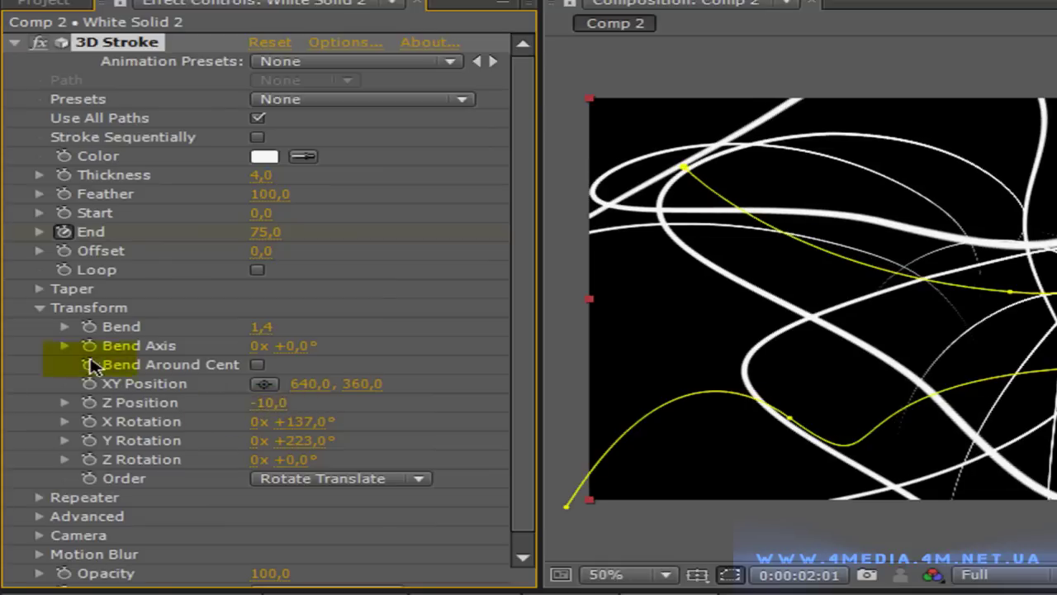
Try increasing the 3D Stroke Repeater's Z Displace to about 260, and reset it to 30
{"action": "left_click", "coordinate": [39, 310]}
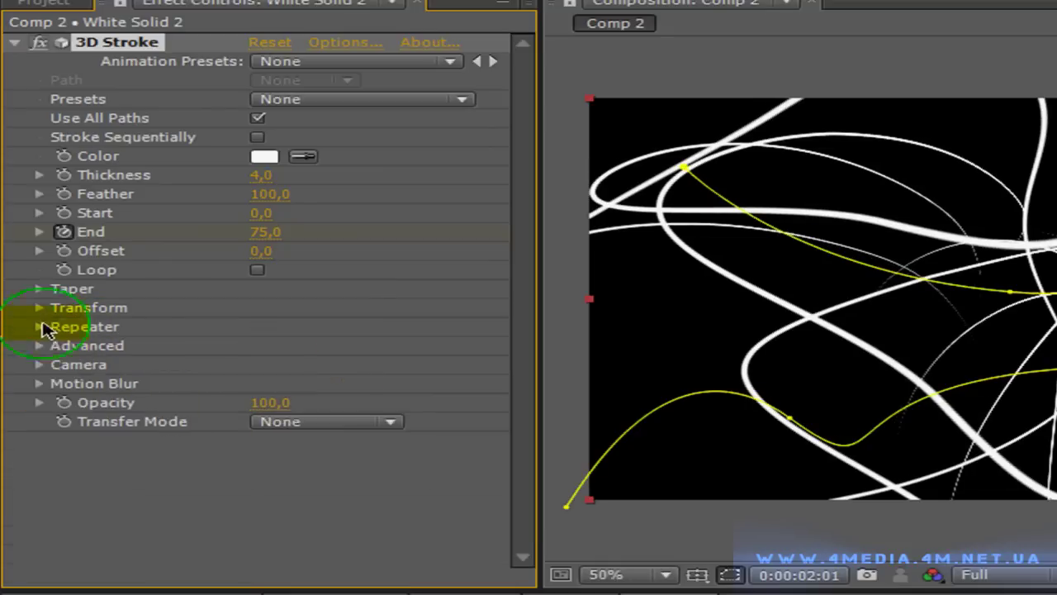
{"action": "left_click", "coordinate": [39, 327]}
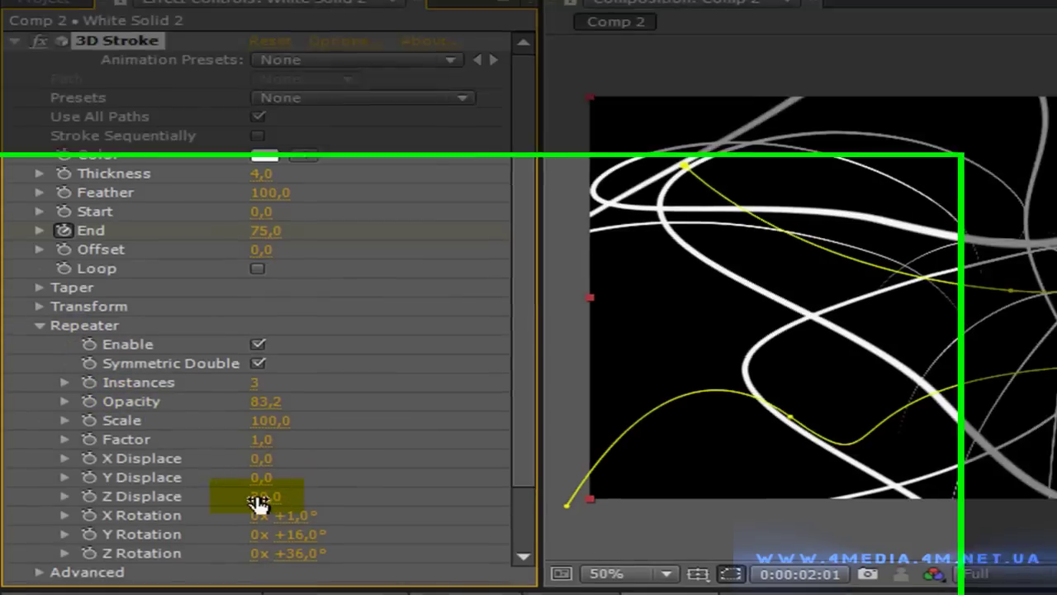
{"action": "left_click_drag", "start_coordinate": [260, 497], "coordinate": [297, 497]}
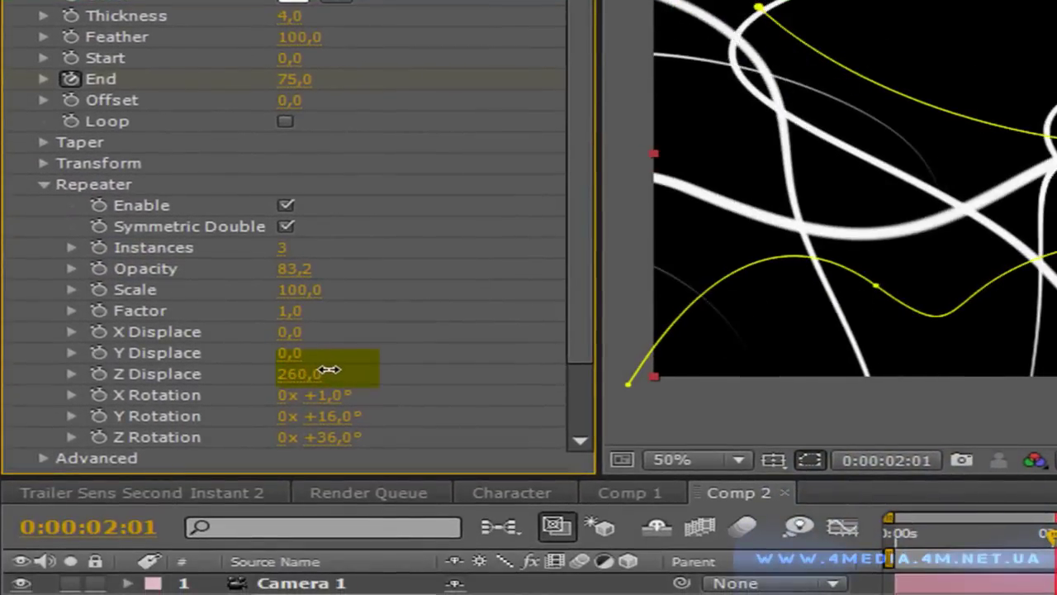
{"action": "left_click_drag", "start_coordinate": [329, 369], "coordinate": [322, 369]}
{"action": "right_click", "coordinate": [292, 371]}
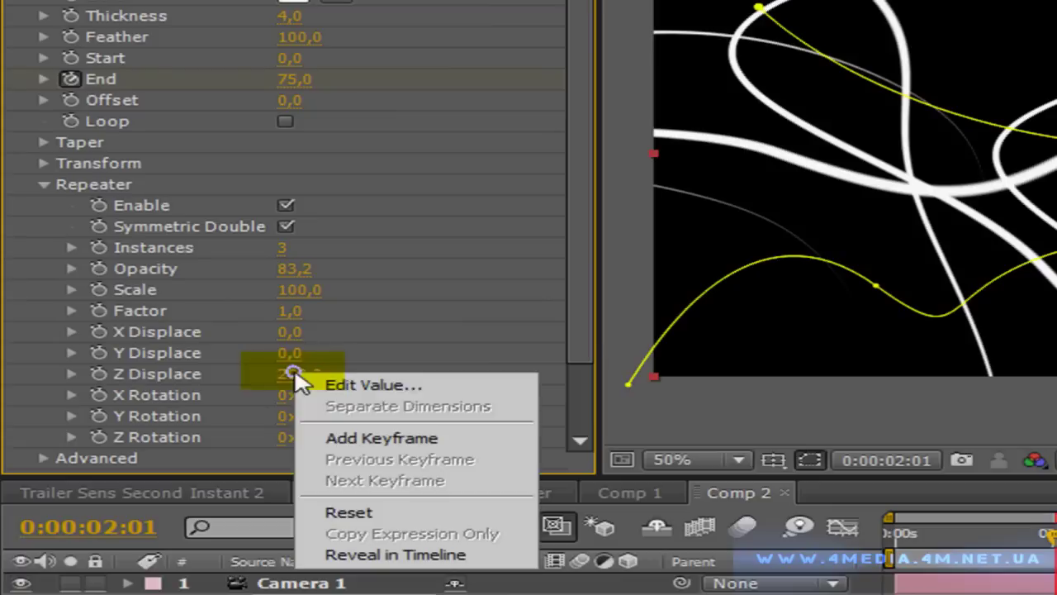
{"action": "left_click", "coordinate": [393, 512]}
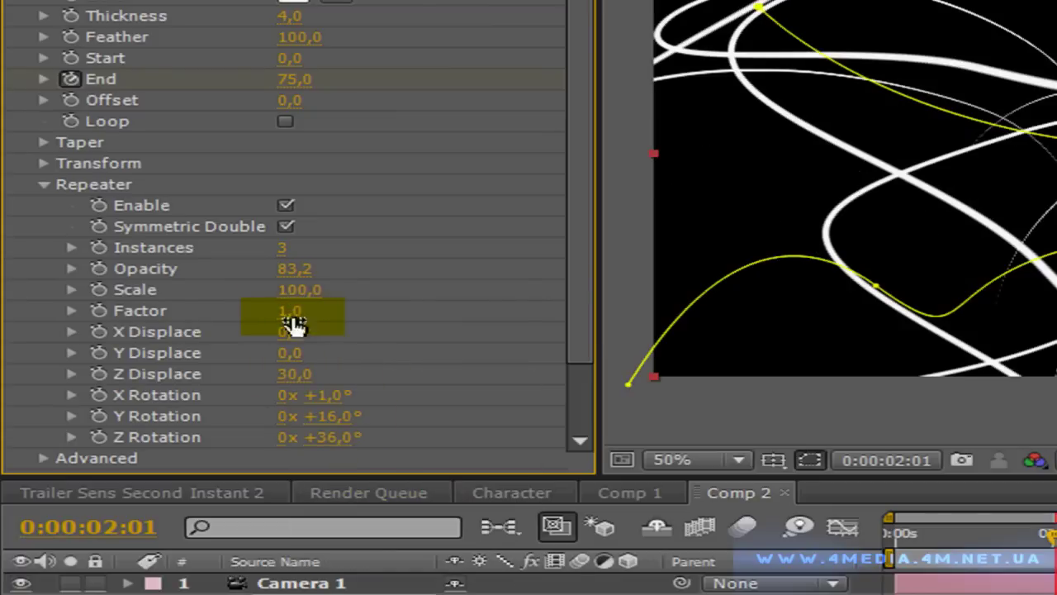
Animate the Repeater's Scale with keyframes of 144 at 0:00:02:01 and 100 at 0:00:00:00
{"action": "left_click_drag", "start_coordinate": [326, 291], "coordinate": [339, 290]}
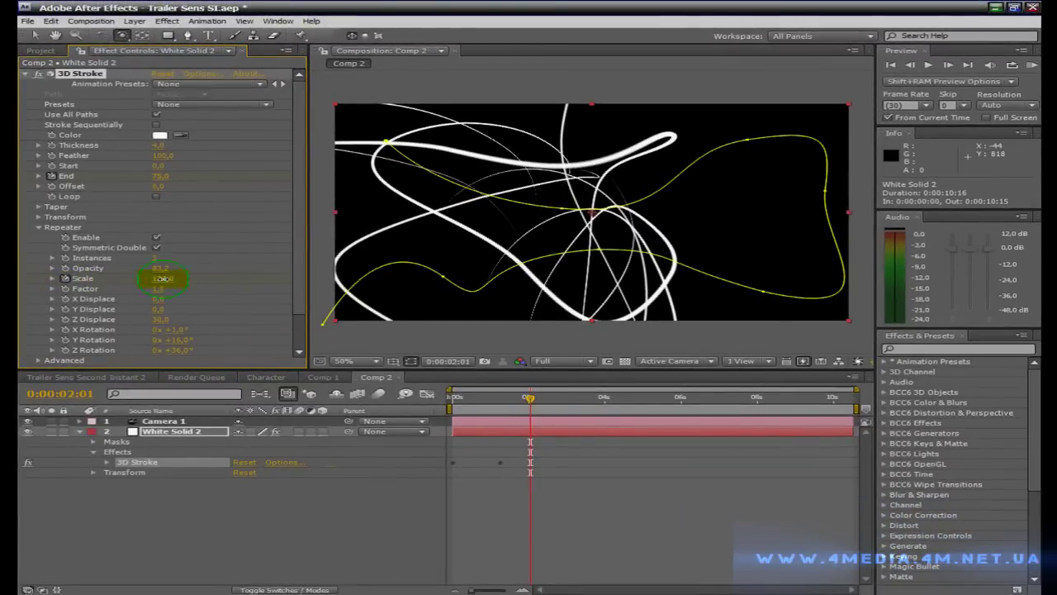
{"action": "left_click_drag", "start_coordinate": [163, 279], "coordinate": [176, 279]}
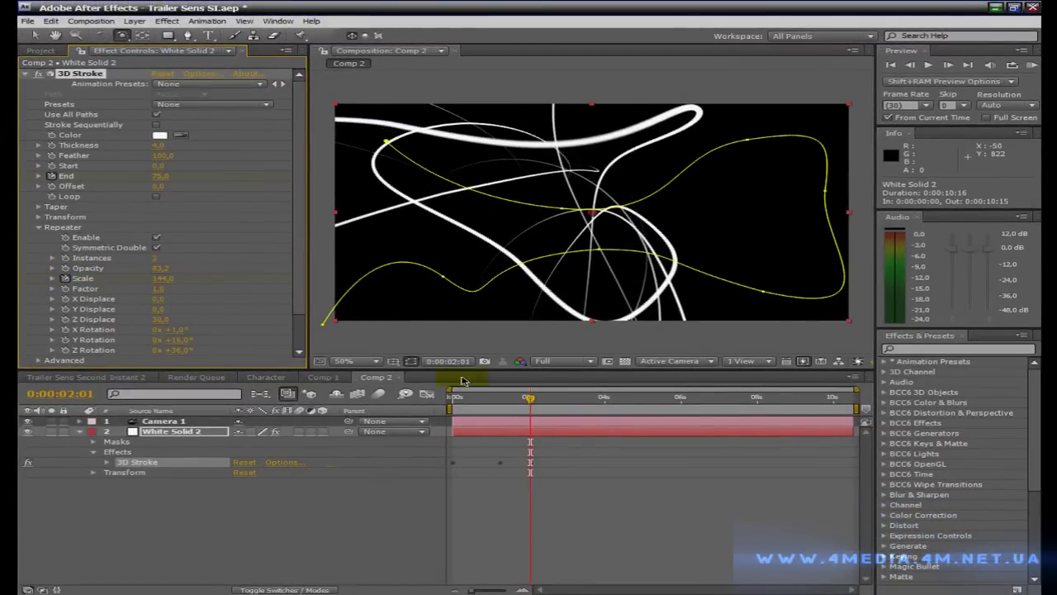
{"action": "left_click_drag", "start_coordinate": [531, 400], "coordinate": [450, 400]}
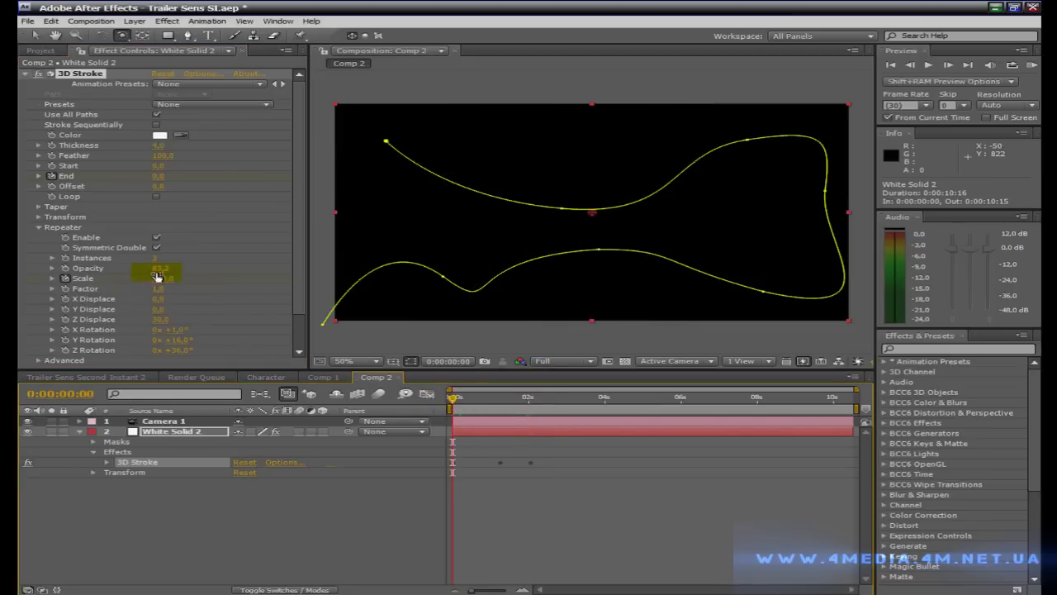
{"action": "left_click", "coordinate": [162, 277]}
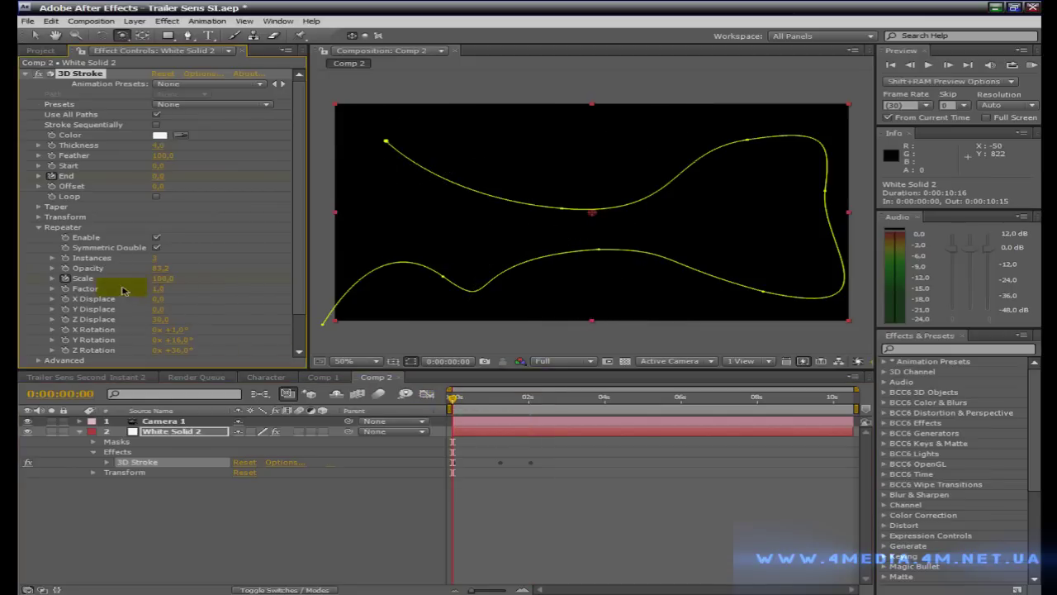
Play a RAM preview of the Repeater Scale animation from the first frame
{"action": "left_click", "coordinate": [1032, 65]}
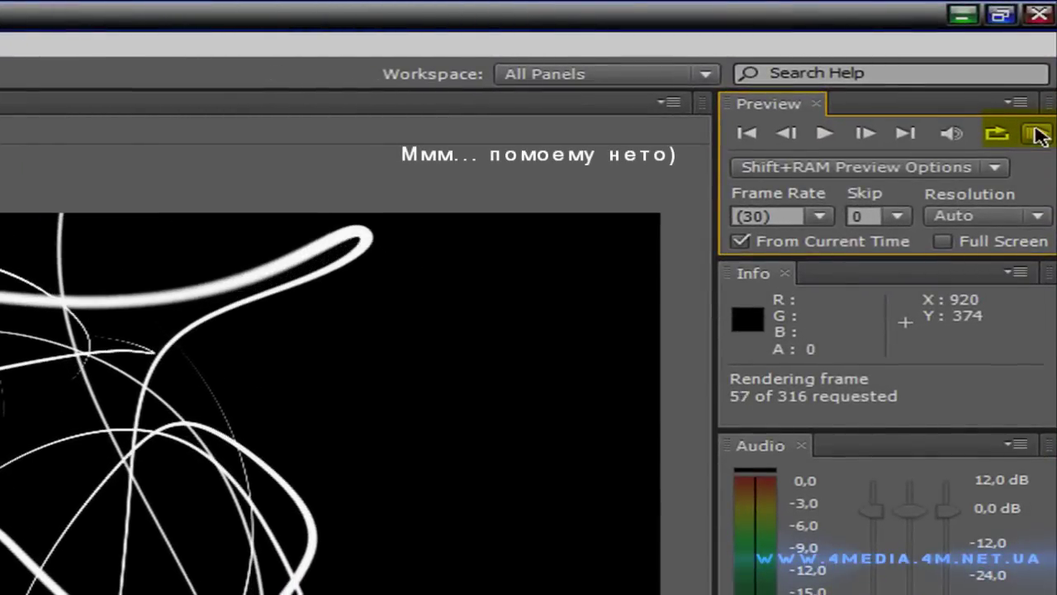
{"action": "left_click", "coordinate": [1036, 135]}
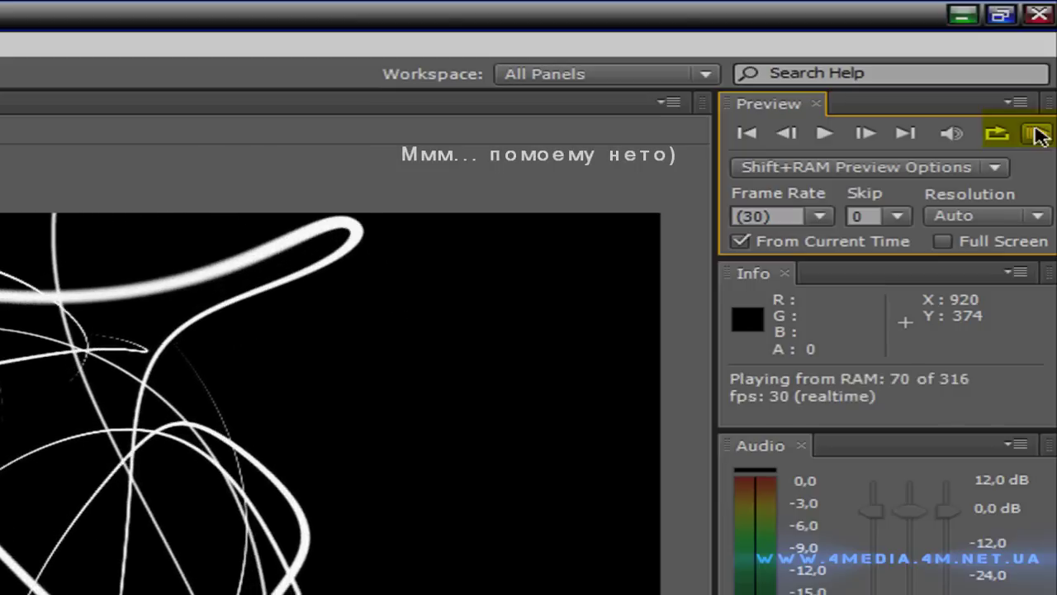
{"action": "left_click", "coordinate": [1037, 134]}
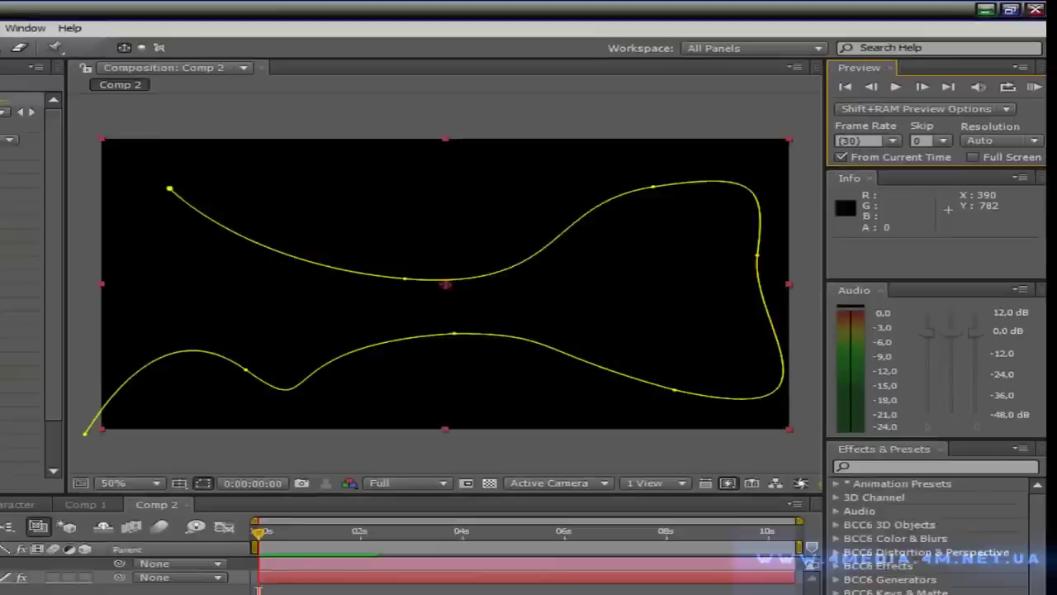
At 0:00:04:13, raise White Solid 2's 3D Stroke End value to add a third keyframe
{"action": "scroll", "coordinate": [277, 485], "scroll_direction": "down", "scroll_amount": 3}
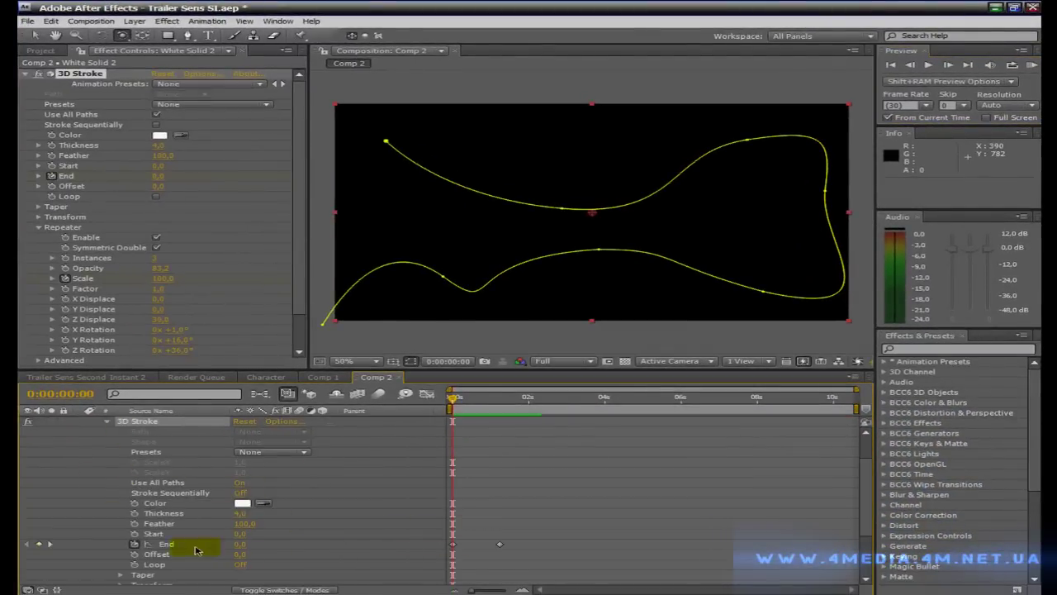
{"action": "scroll", "coordinate": [867, 530], "scroll_direction": "down", "scroll_amount": 3}
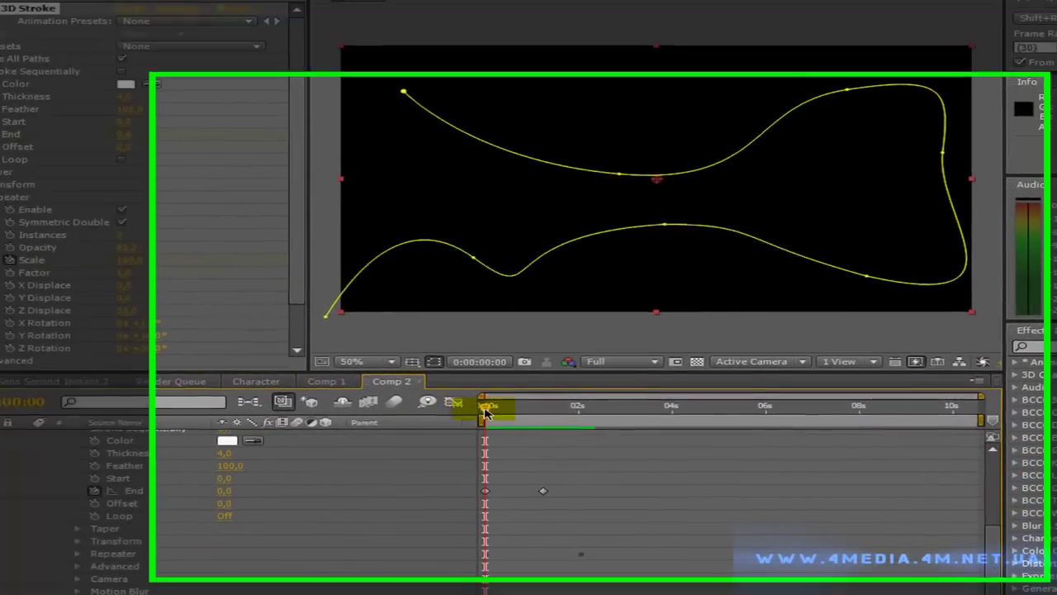
{"action": "left_click_drag", "start_coordinate": [477, 410], "coordinate": [653, 413]}
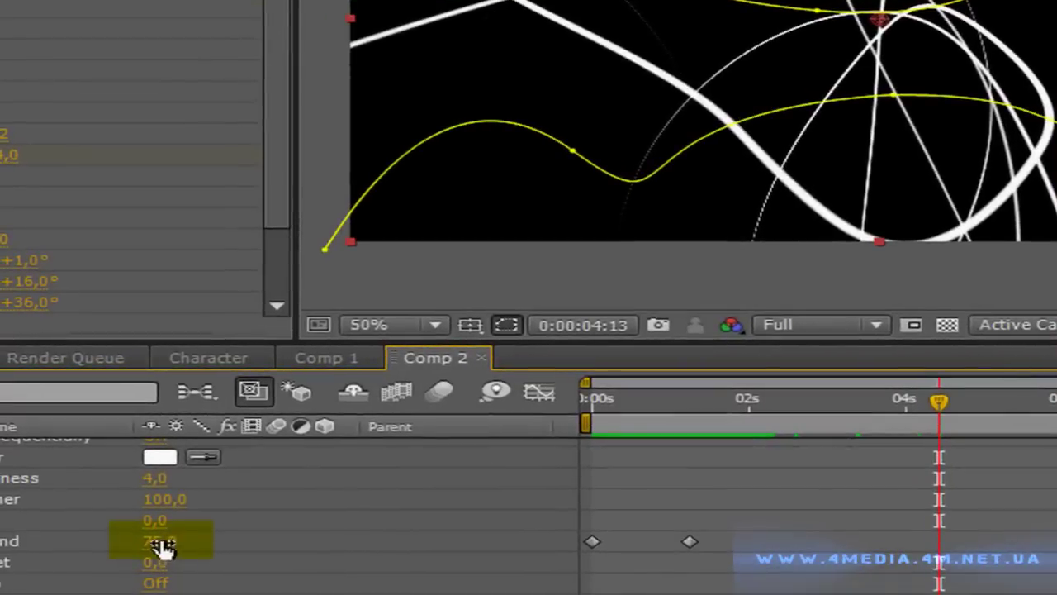
{"action": "left_click_drag", "start_coordinate": [135, 534], "coordinate": [441, 525]}
Change White Solid 2's Repeater Scale keyframe at 0:00:02:01 to 115
{"action": "left_click_drag", "start_coordinate": [941, 396], "coordinate": [745, 400]}
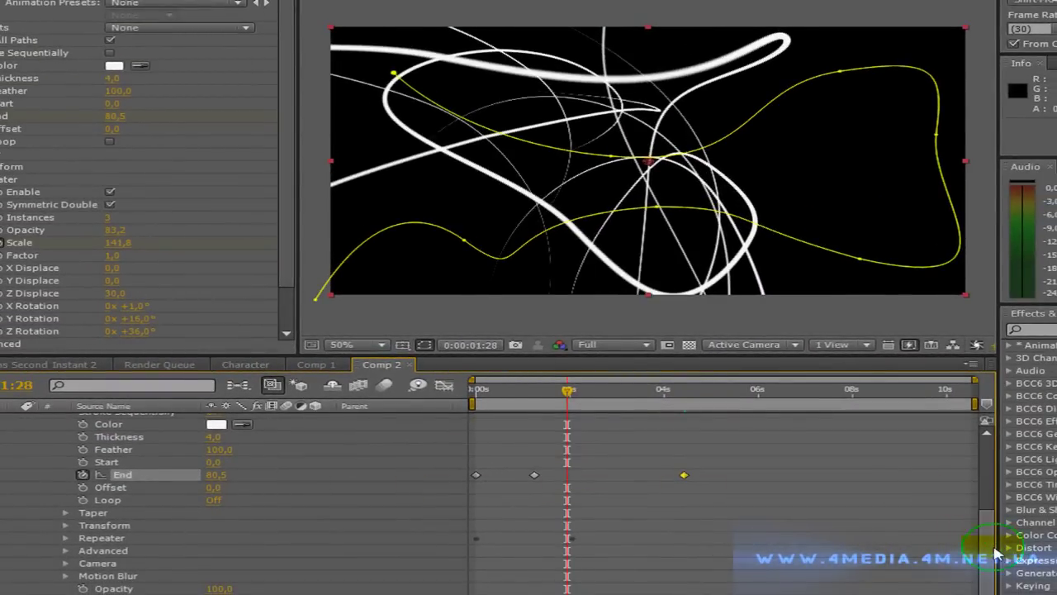
{"action": "left_click", "coordinate": [66, 539]}
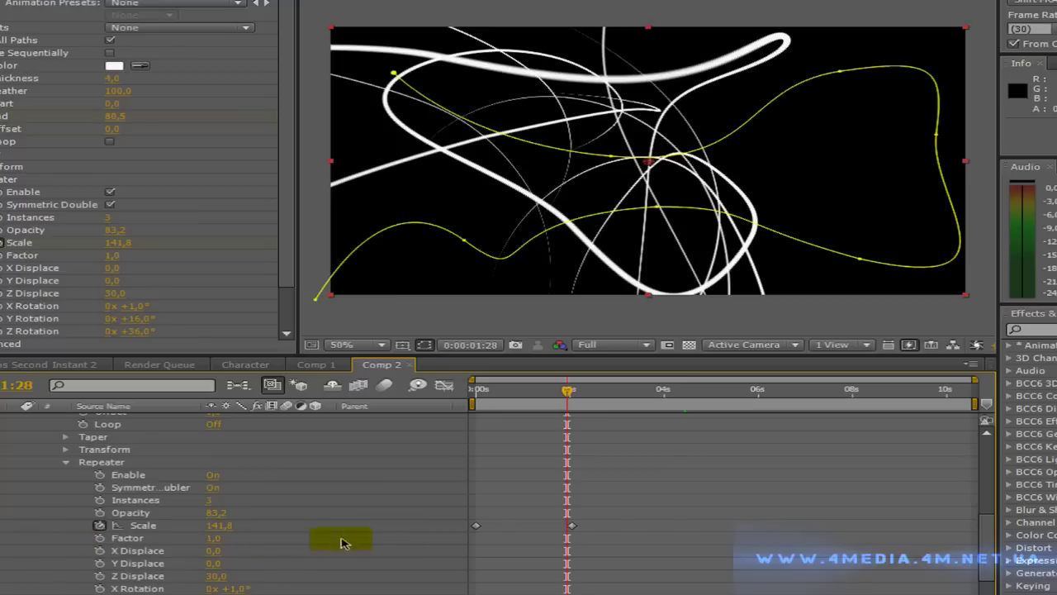
{"action": "left_click_drag", "start_coordinate": [570, 395], "coordinate": [574, 395]}
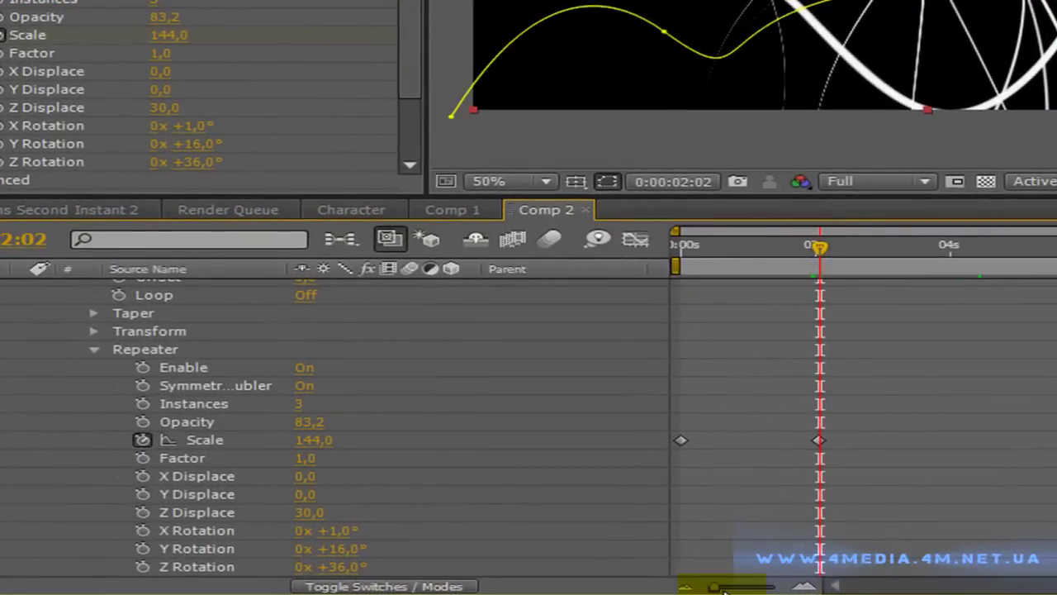
{"action": "left_click_drag", "start_coordinate": [724, 589], "coordinate": [774, 586]}
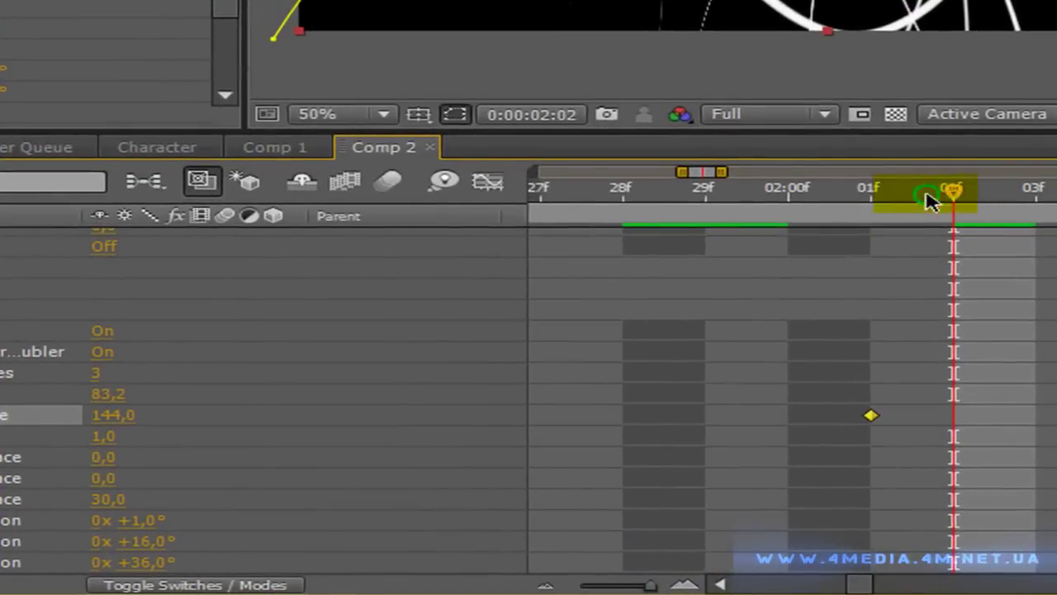
{"action": "left_click", "coordinate": [910, 207]}
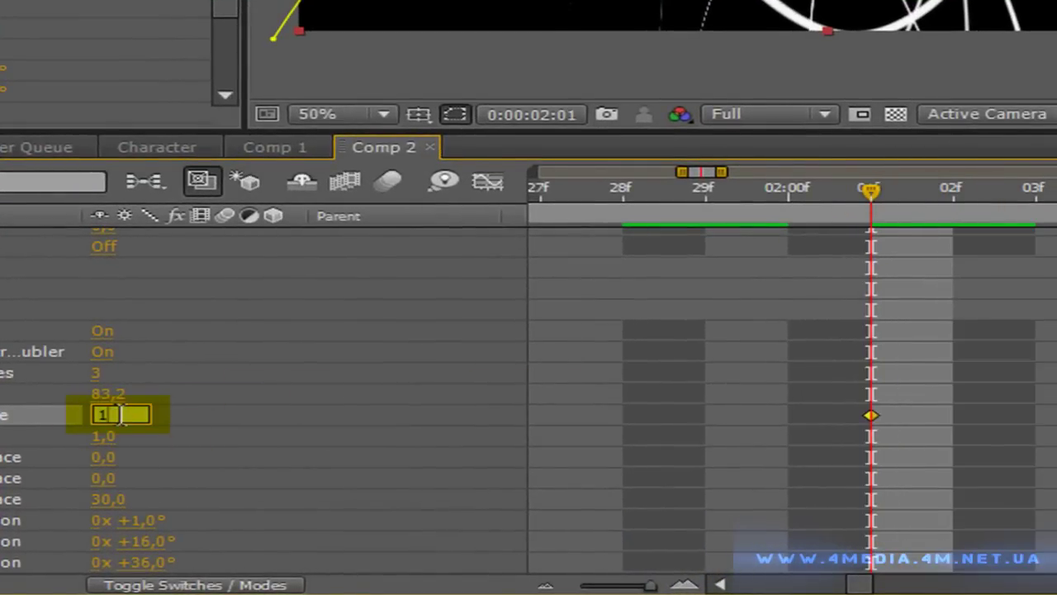
{"action": "type", "text": "5"}
{"action": "key", "text": "Return"}
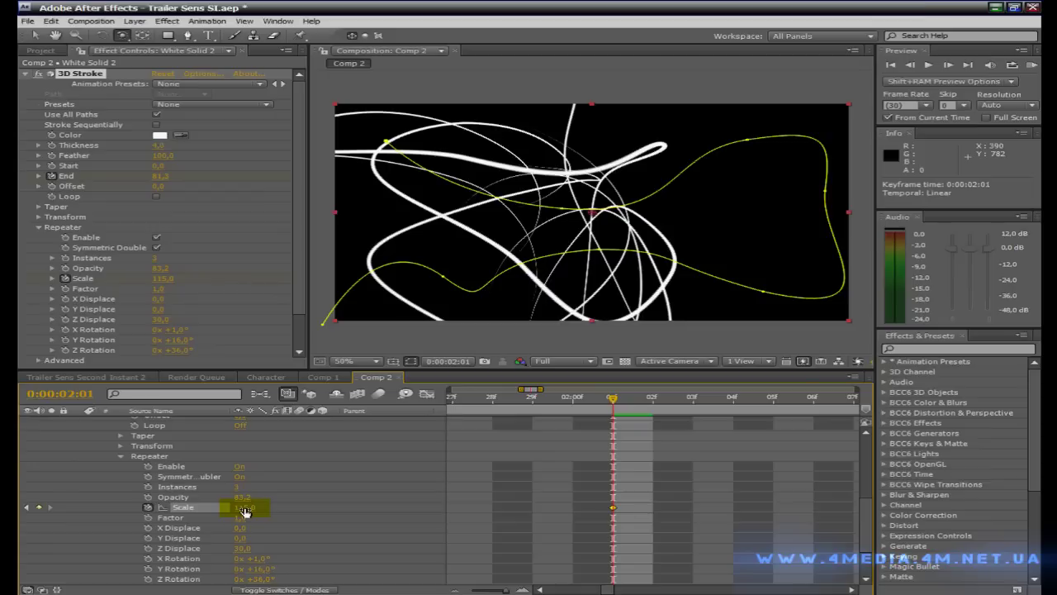
{"action": "left_click_drag", "start_coordinate": [506, 592], "coordinate": [471, 590]}
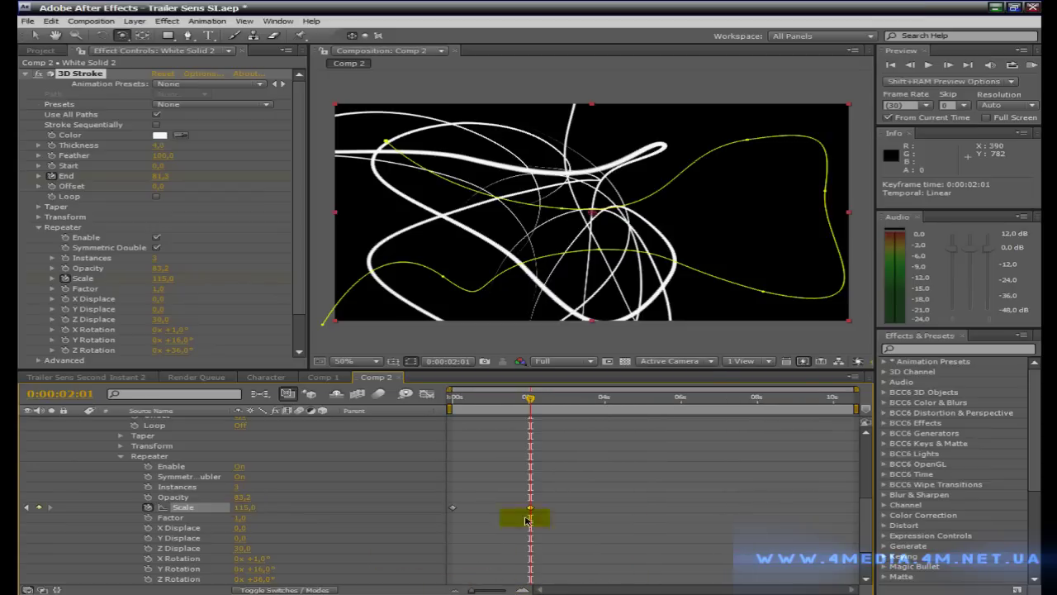
Play a RAM preview of the Repeater Scale animation and scrub through it to 0:00:02:01
{"action": "left_click", "coordinate": [1031, 65]}
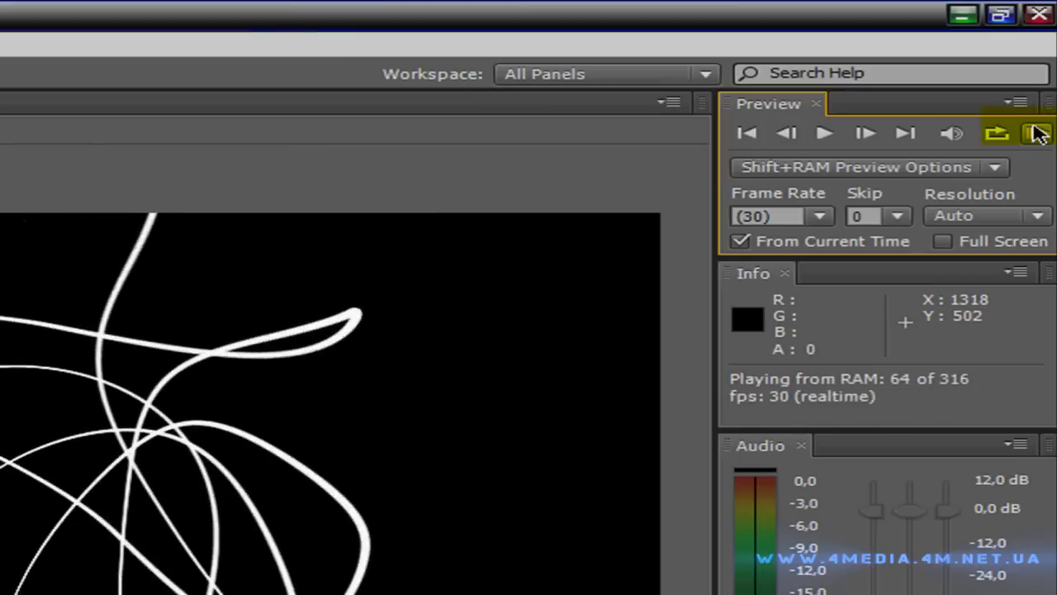
{"action": "left_click", "coordinate": [1038, 135]}
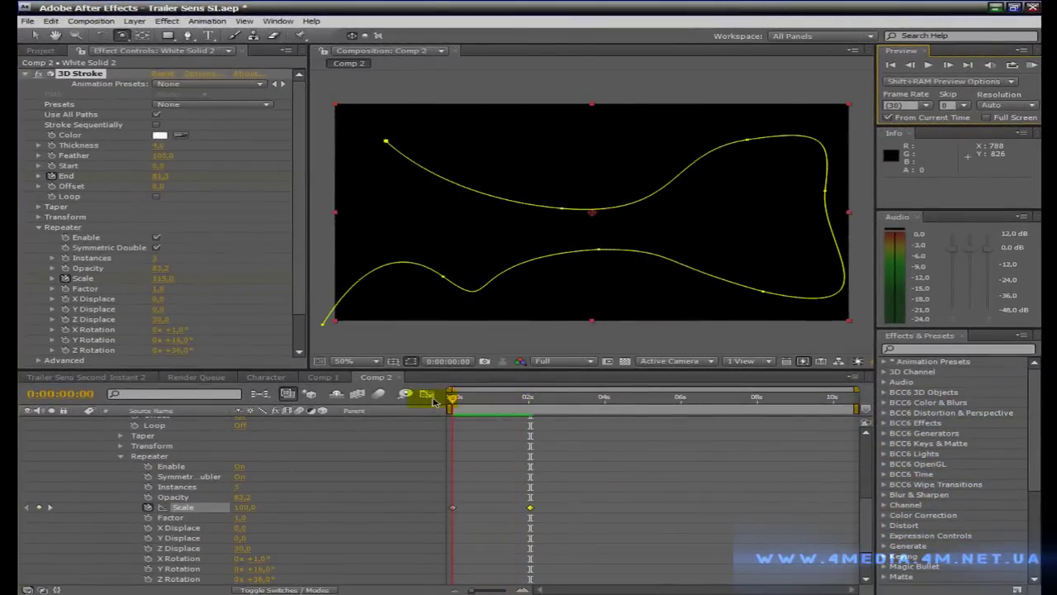
{"action": "left_click_drag", "start_coordinate": [465, 397], "coordinate": [518, 398]}
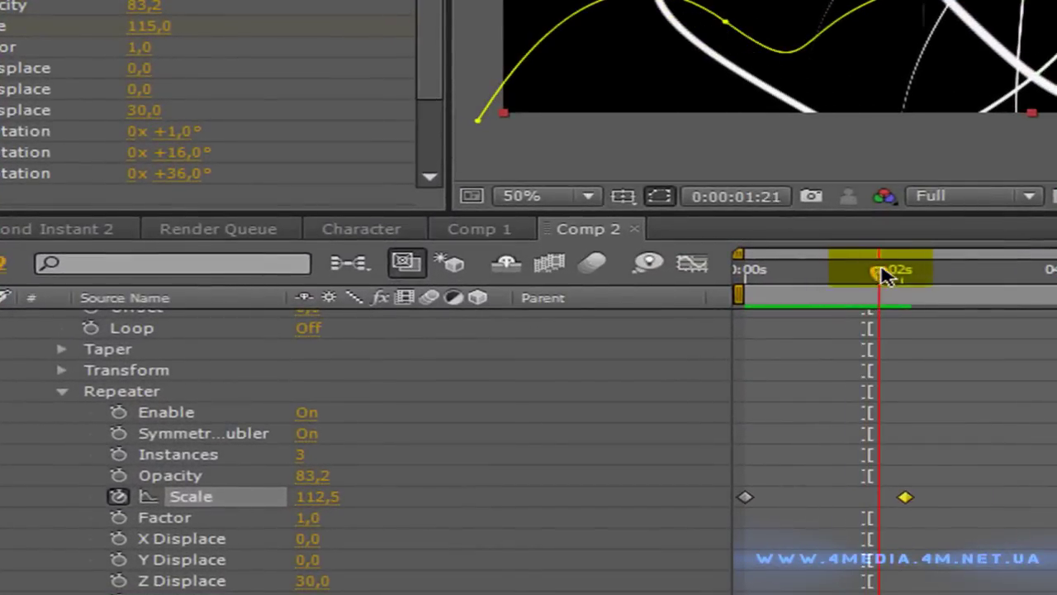
{"action": "left_click_drag", "start_coordinate": [884, 275], "coordinate": [903, 272]}
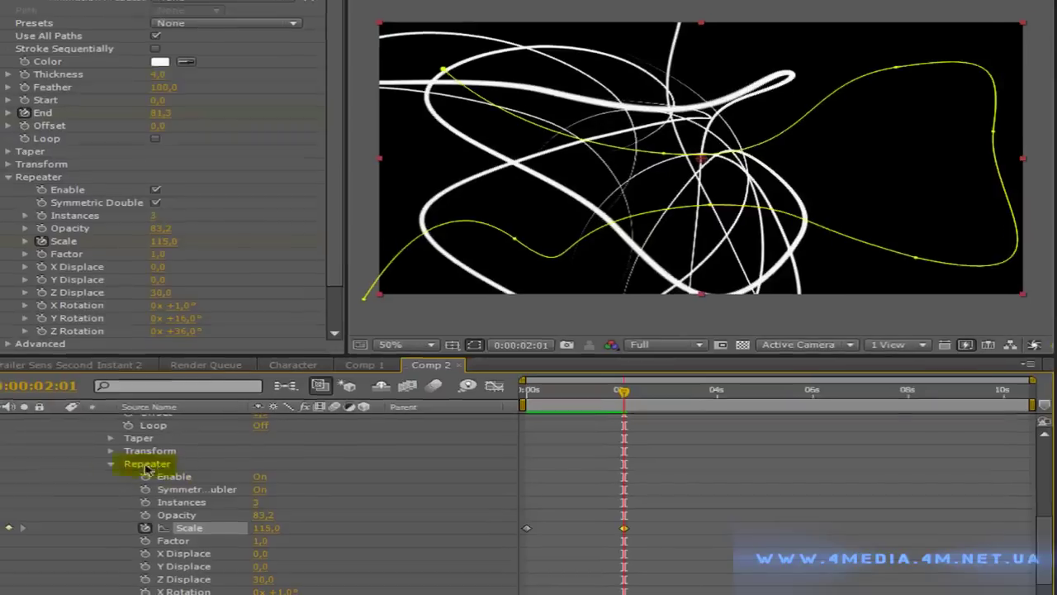
Collapse White Solid 2's properties and delete Camera 1's middle Position keyframe at 0:00:00:24
{"action": "left_click", "coordinate": [111, 464]}
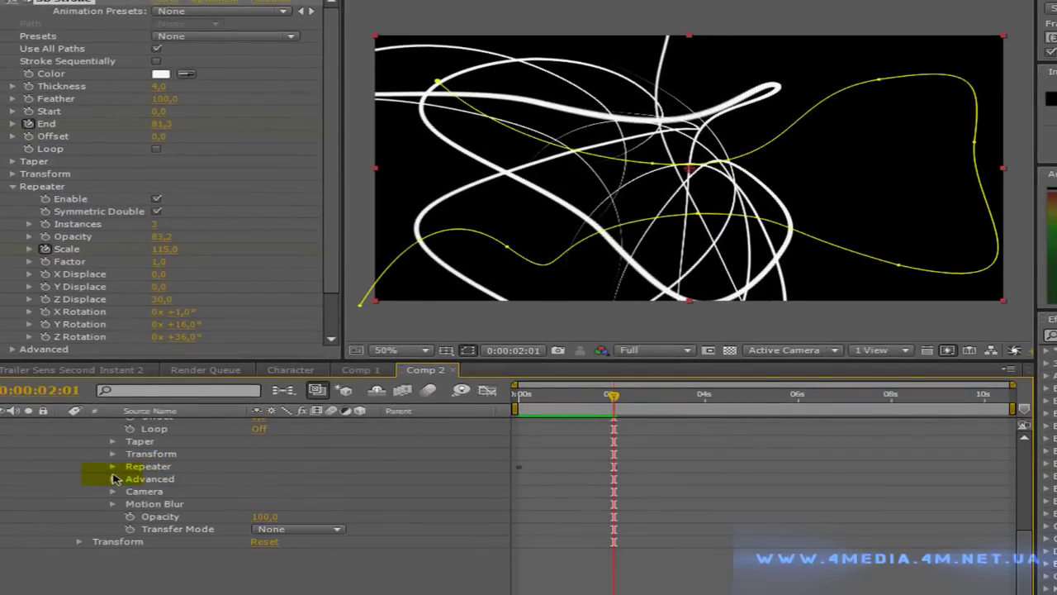
{"action": "scroll", "coordinate": [1004, 575], "scroll_direction": "up", "scroll_amount": 3}
{"action": "left_click_drag", "start_coordinate": [1022, 569], "coordinate": [1028, 493]}
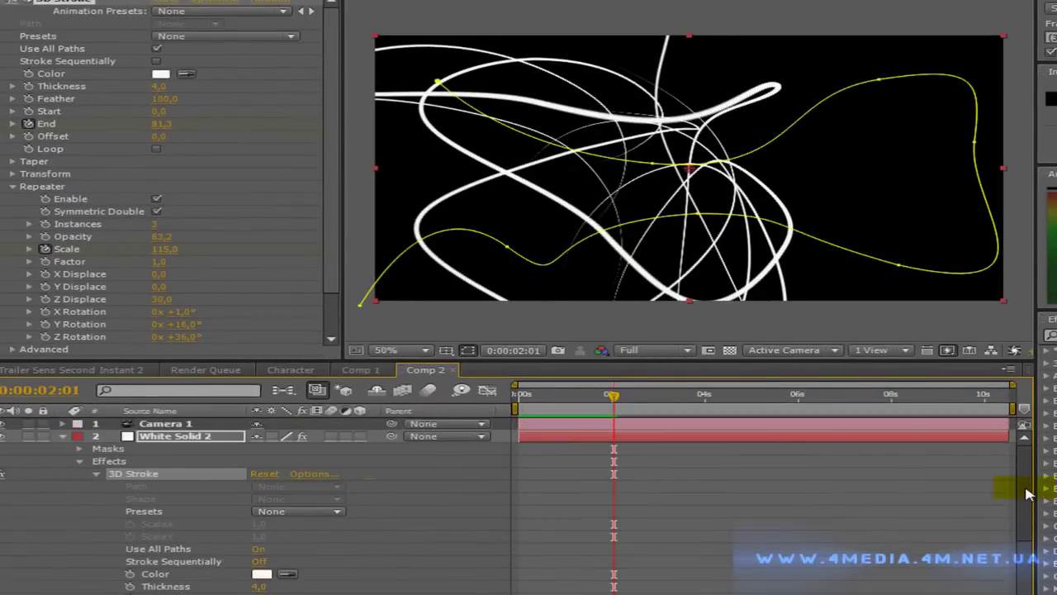
{"action": "left_click", "coordinate": [63, 437]}
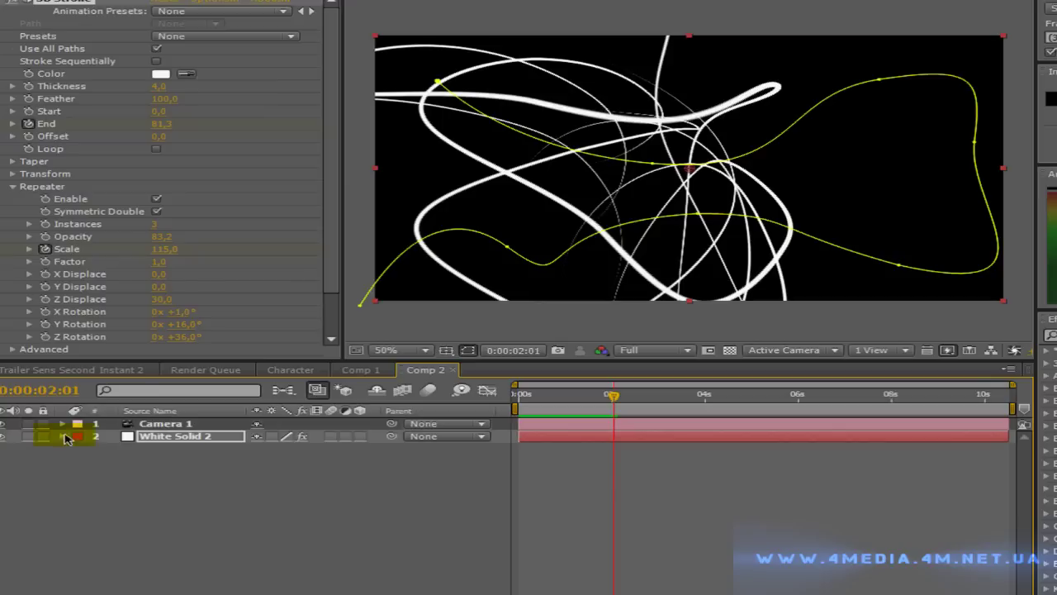
{"action": "left_click", "coordinate": [64, 424]}
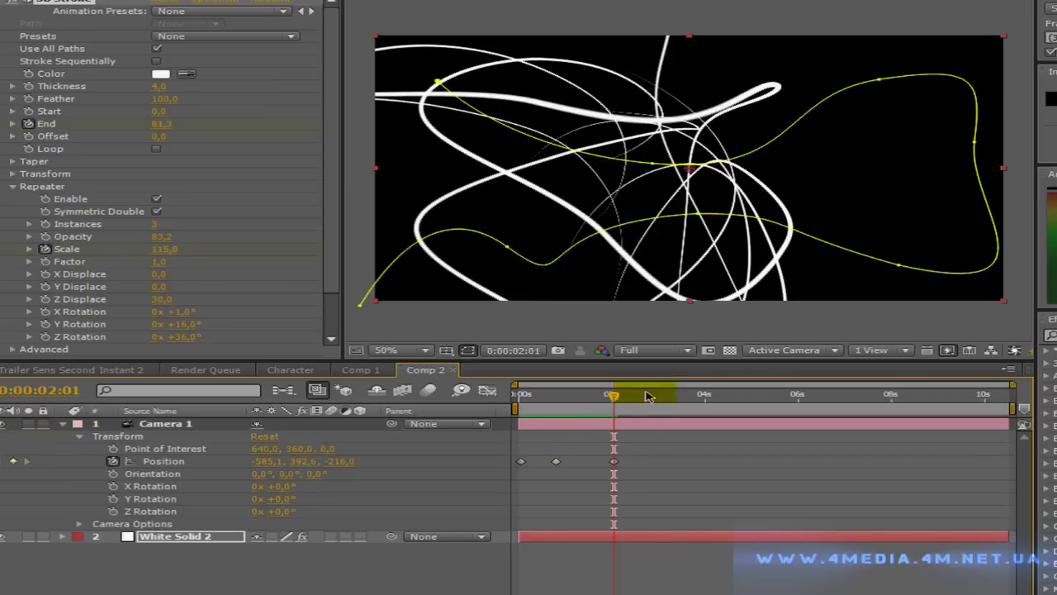
{"action": "left_click_drag", "start_coordinate": [616, 399], "coordinate": [516, 400]}
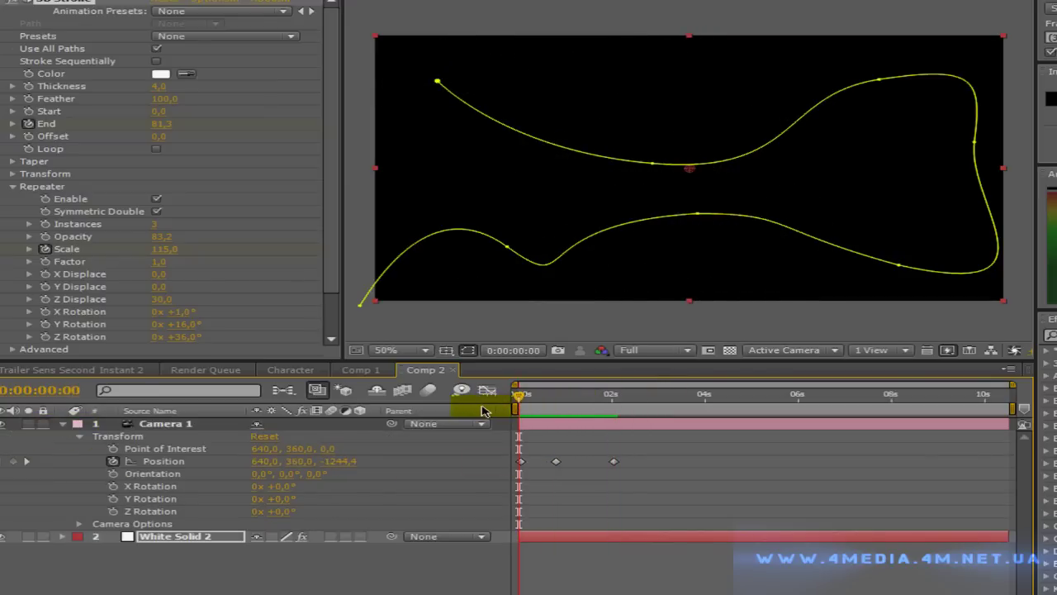
{"action": "left_click_drag", "start_coordinate": [438, 444], "coordinate": [464, 443]}
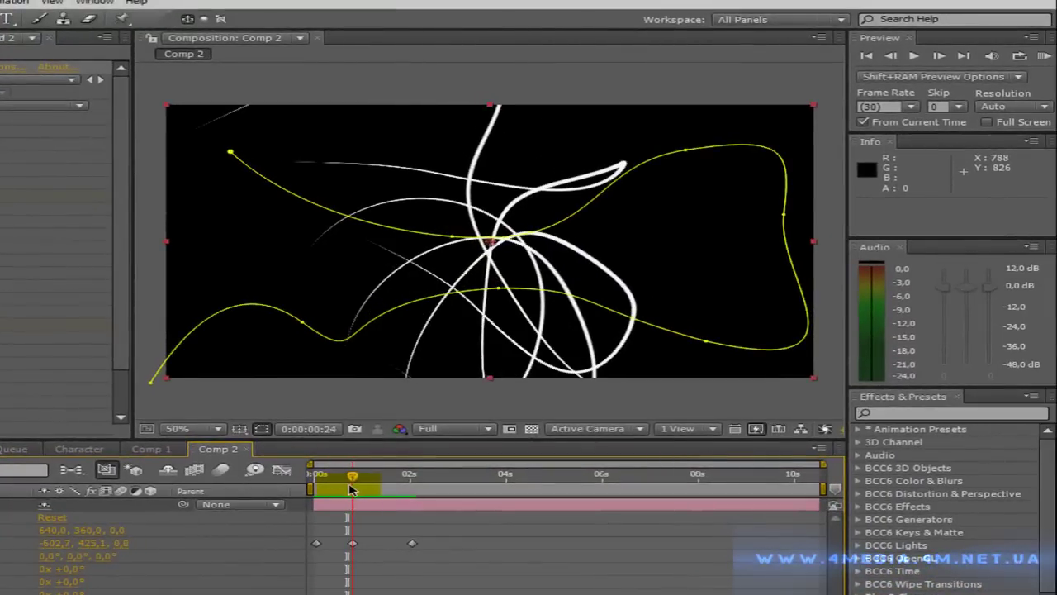
{"action": "key", "text": "Delete"}
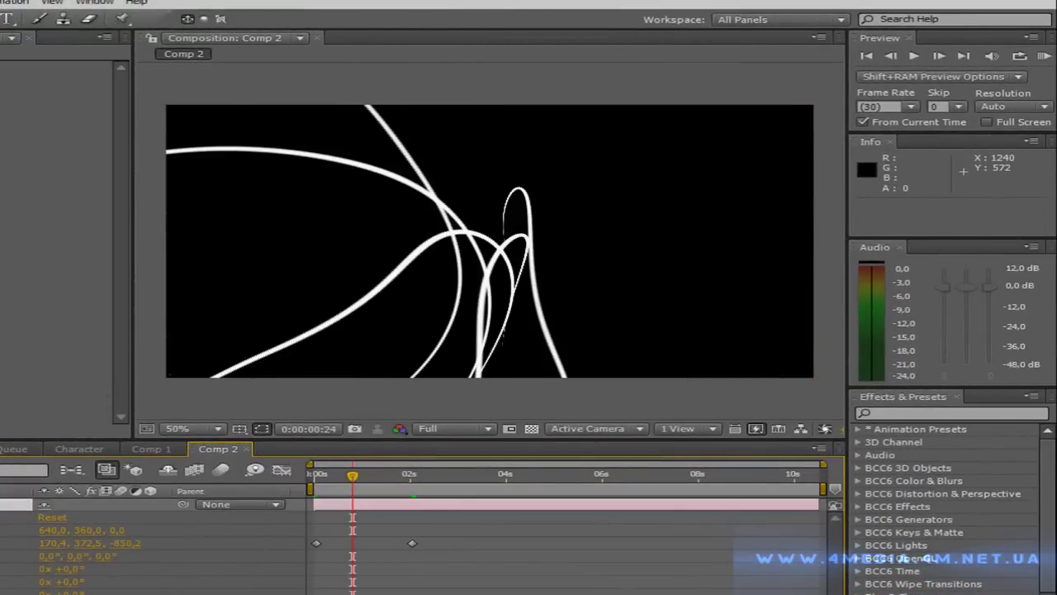
Preview the camera move in RAM and shift Camera 1's last Position keyframe to 0:00:08:06
{"action": "left_click", "coordinate": [1045, 54]}
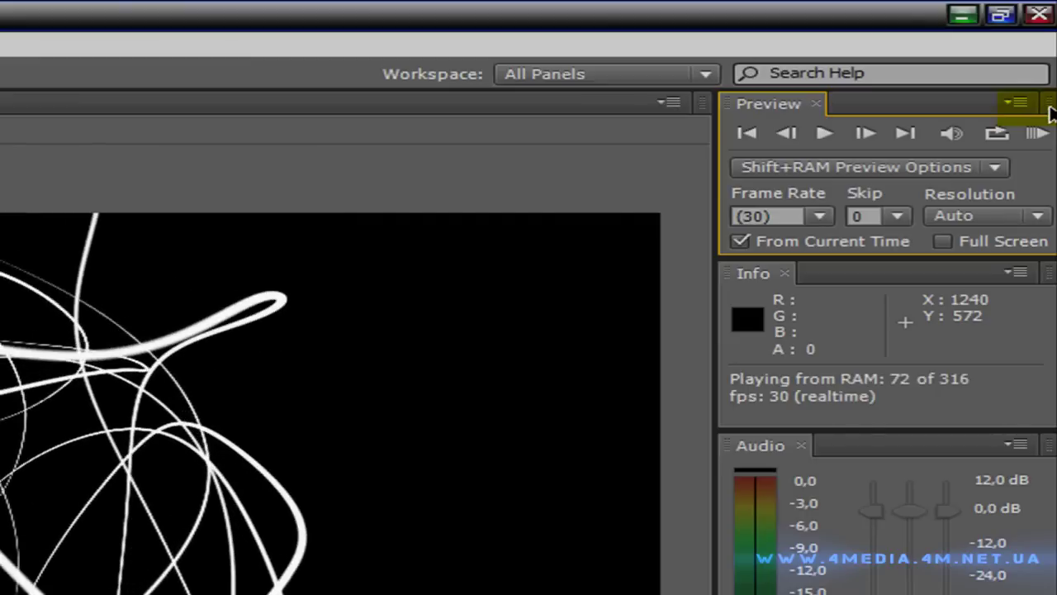
{"action": "key", "text": "space"}
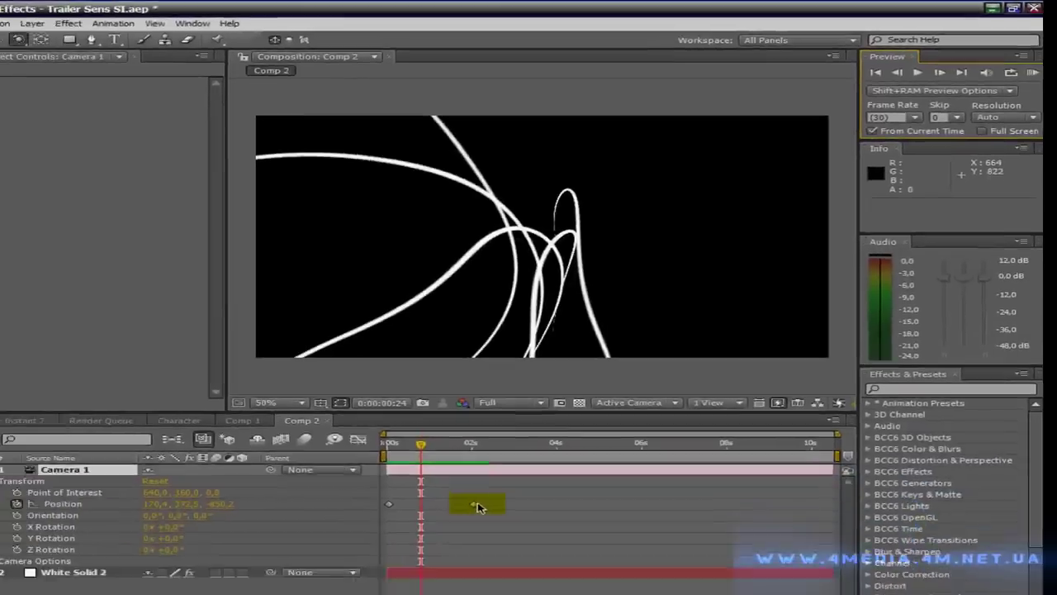
{"action": "left_click_drag", "start_coordinate": [549, 450], "coordinate": [767, 449]}
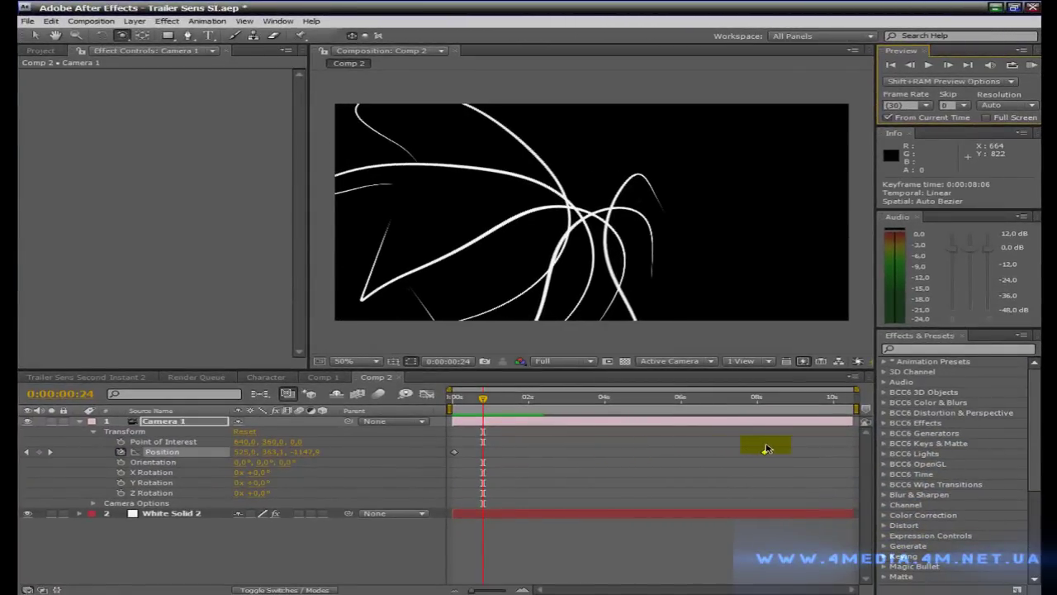
Play a RAM preview of the slower camera move, and return the current time to 0:00:00:00
{"action": "left_click", "coordinate": [1032, 64]}
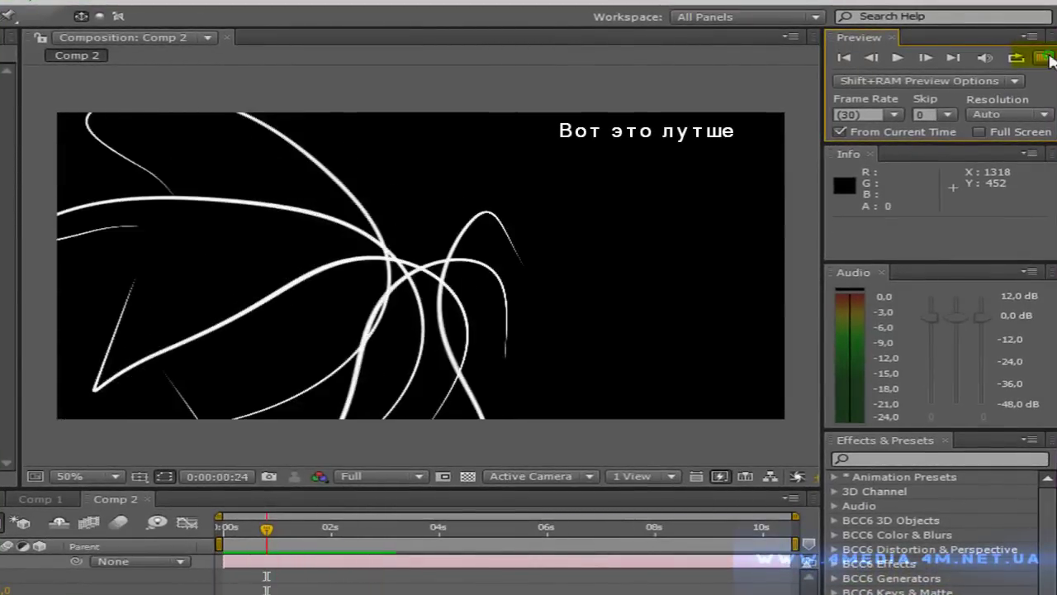
{"action": "left_click", "coordinate": [1045, 58]}
{"action": "left_click_drag", "start_coordinate": [399, 467], "coordinate": [359, 458]}
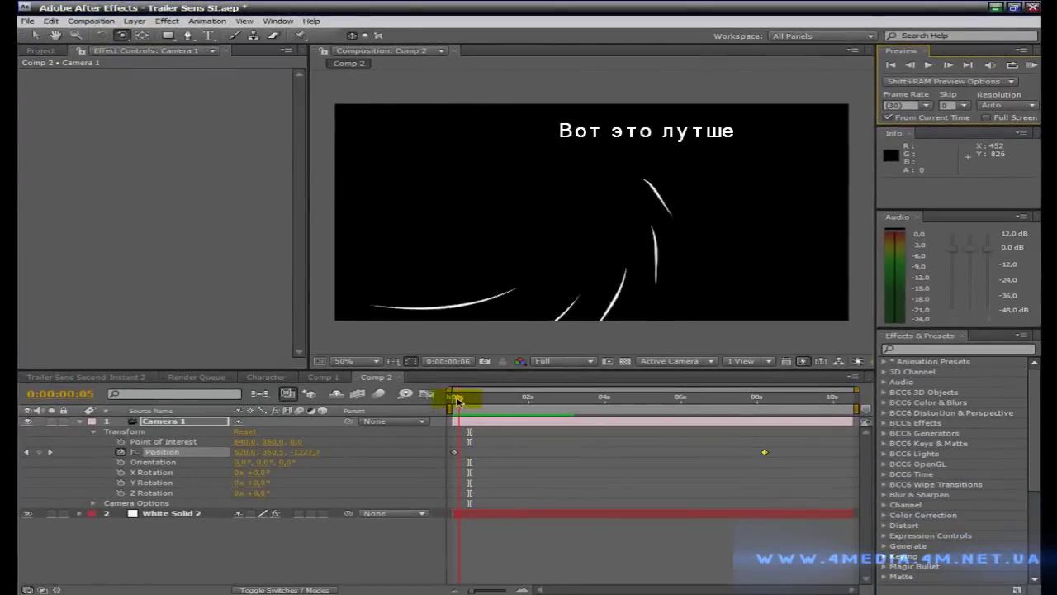
{"action": "mouse_move", "coordinate": [467, 403]}
{"action": "left_mouse_down"}
{"action": "mouse_move", "coordinate": [537, 405]}
{"action": "mouse_move", "coordinate": [451, 406]}
{"action": "left_mouse_up"}
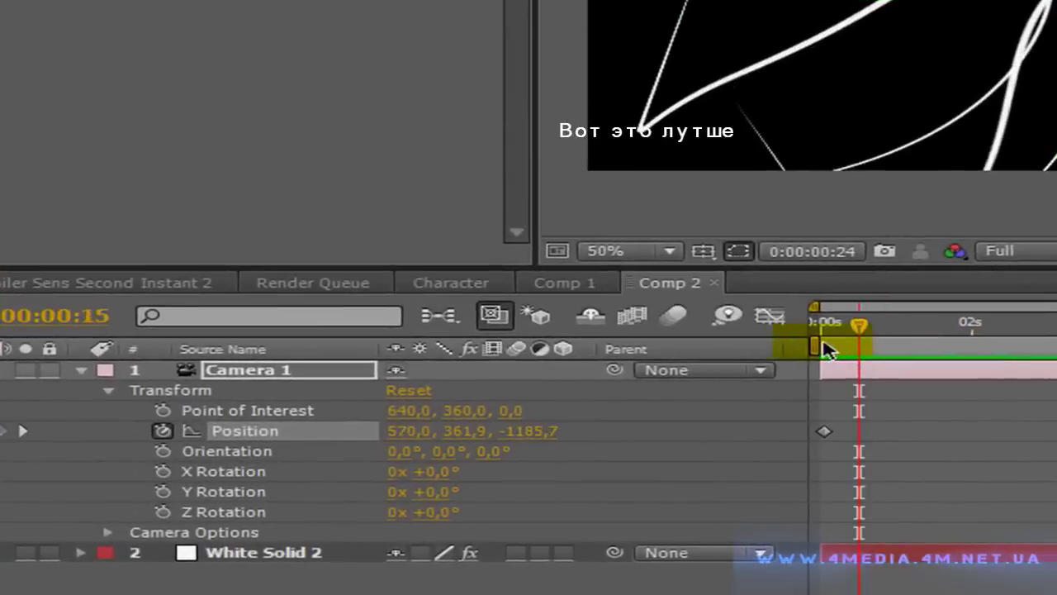
{"action": "left_click_drag", "start_coordinate": [825, 348], "coordinate": [789, 345]}
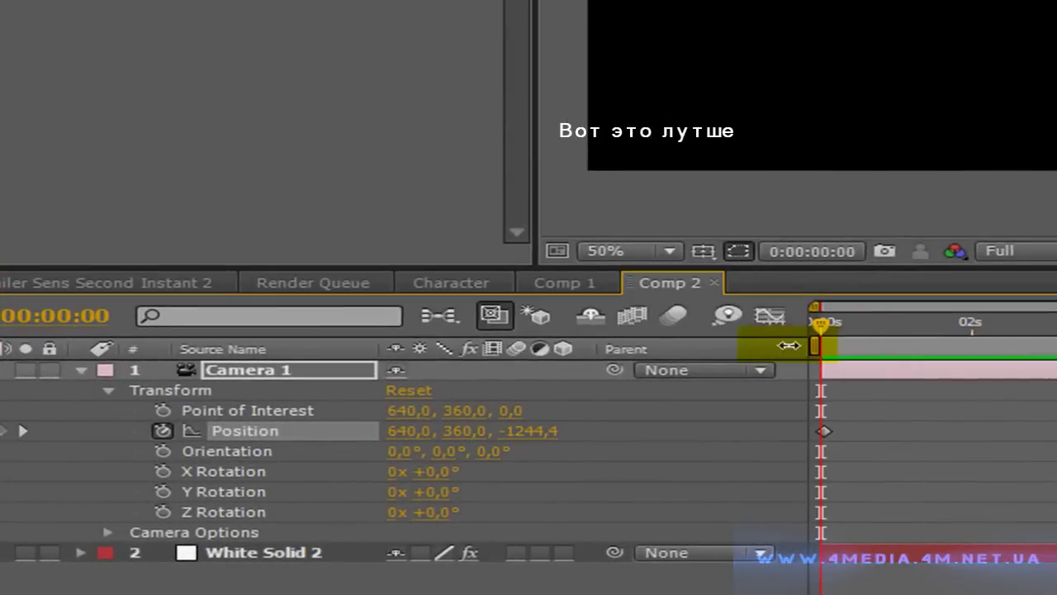
Animate the 3D Stroke Transform's Bend on White Solid 2 with keyframes at 0:00:00:00 and, set to 1.7, at 0:00:04:23
{"action": "left_click", "coordinate": [104, 391]}
{"action": "left_click", "coordinate": [80, 431]}
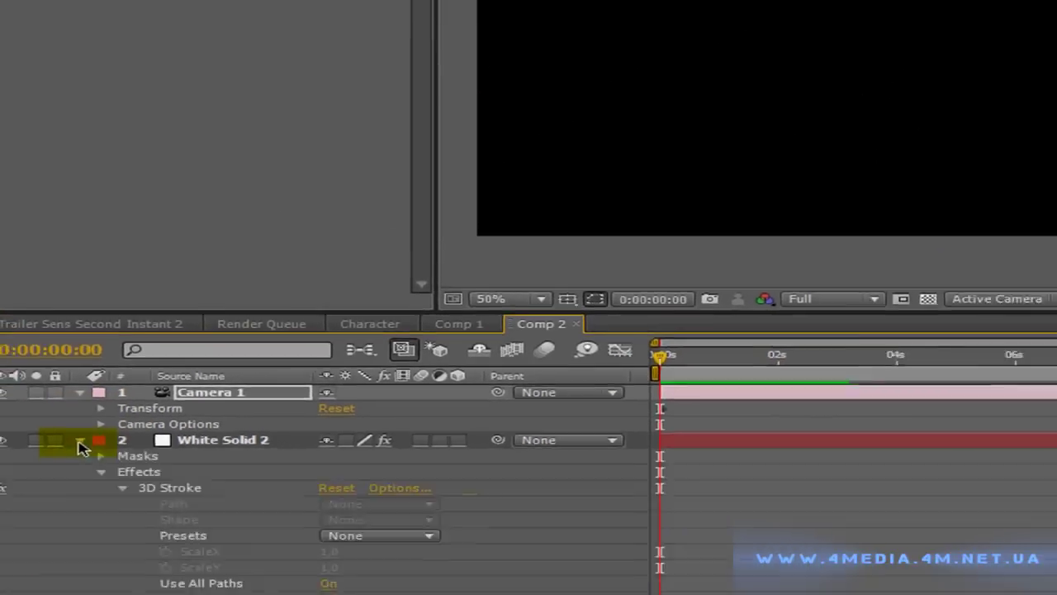
{"action": "scroll", "coordinate": [165, 496], "scroll_direction": "down", "scroll_amount": 2}
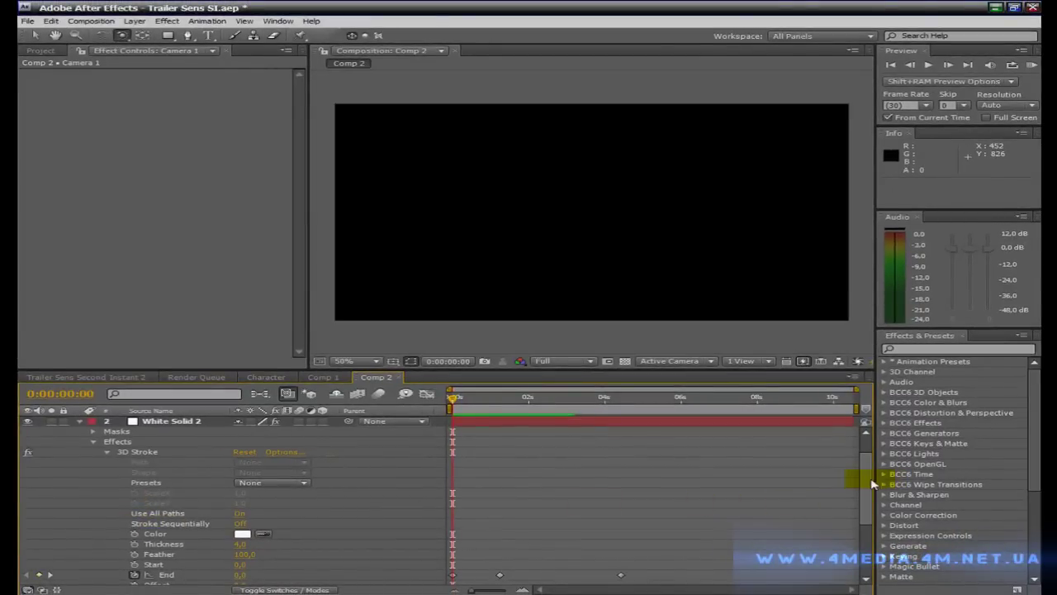
{"action": "left_click_drag", "start_coordinate": [864, 484], "coordinate": [863, 547]}
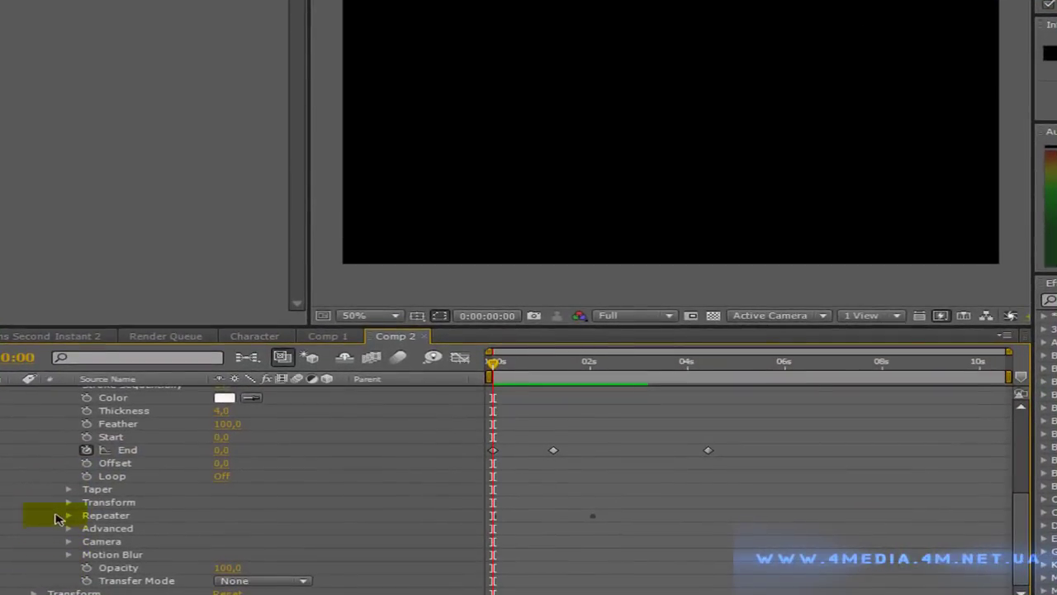
{"action": "left_click", "coordinate": [68, 502]}
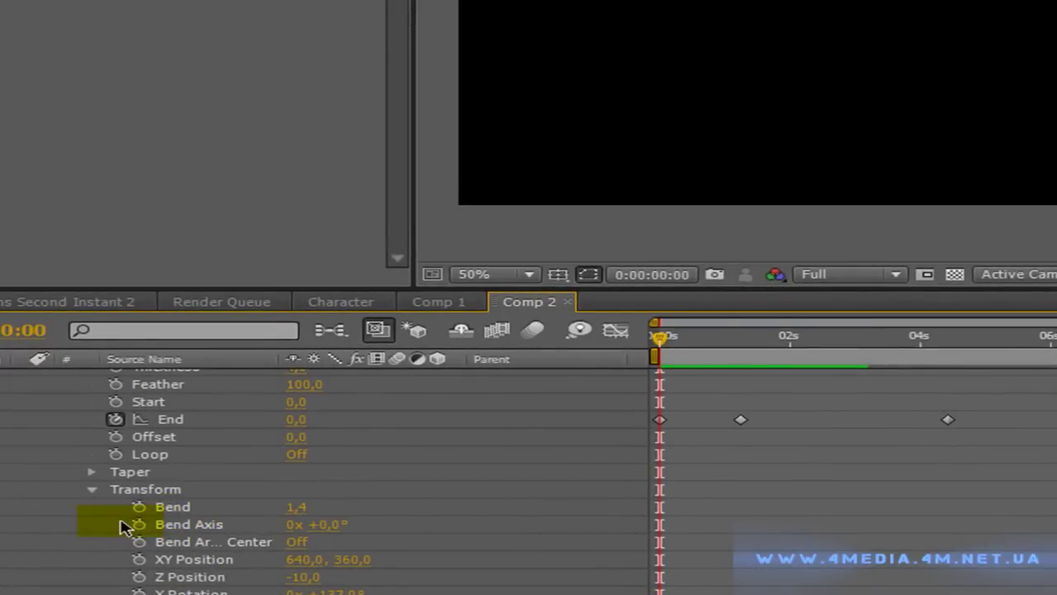
{"action": "left_click", "coordinate": [784, 366]}
{"action": "left_click", "coordinate": [970, 341]}
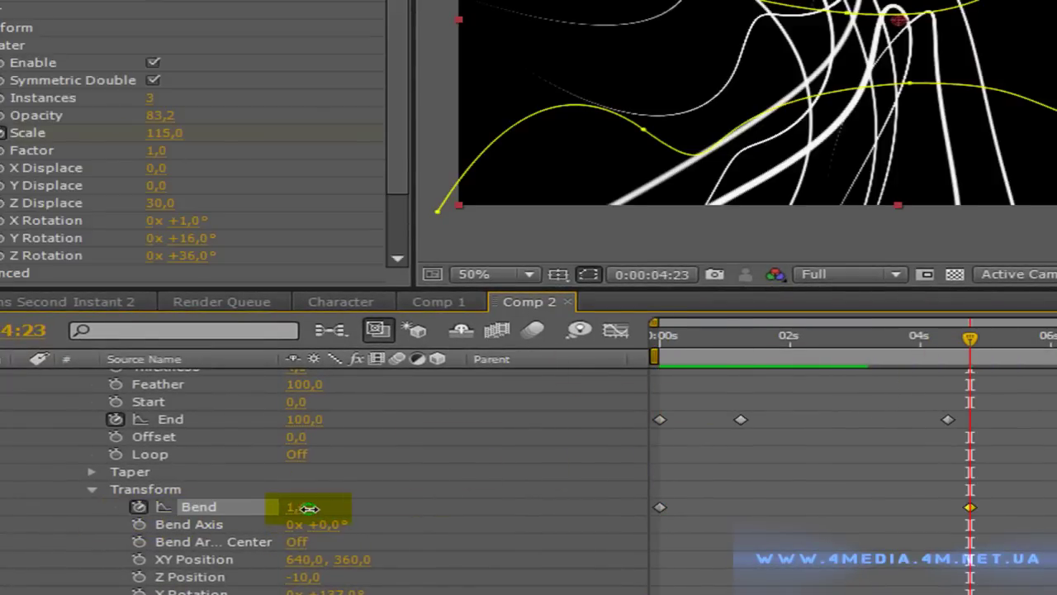
{"action": "left_click_drag", "start_coordinate": [308, 508], "coordinate": [357, 514]}
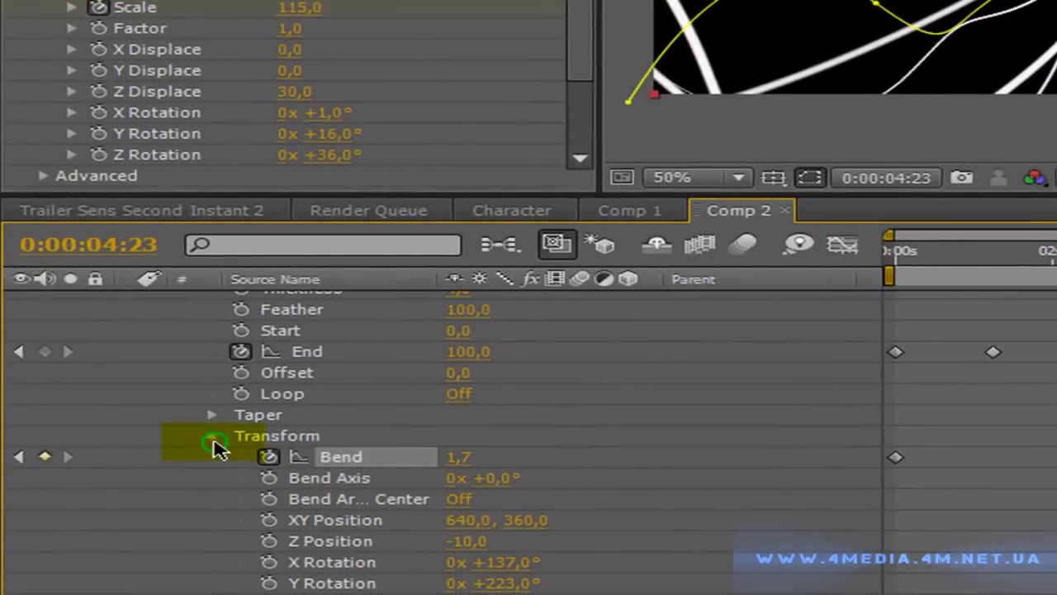
Set the Repeater's X Rotation to -4° at 0:00:04:23 and enable keyframing for it
{"action": "left_click", "coordinate": [213, 440]}
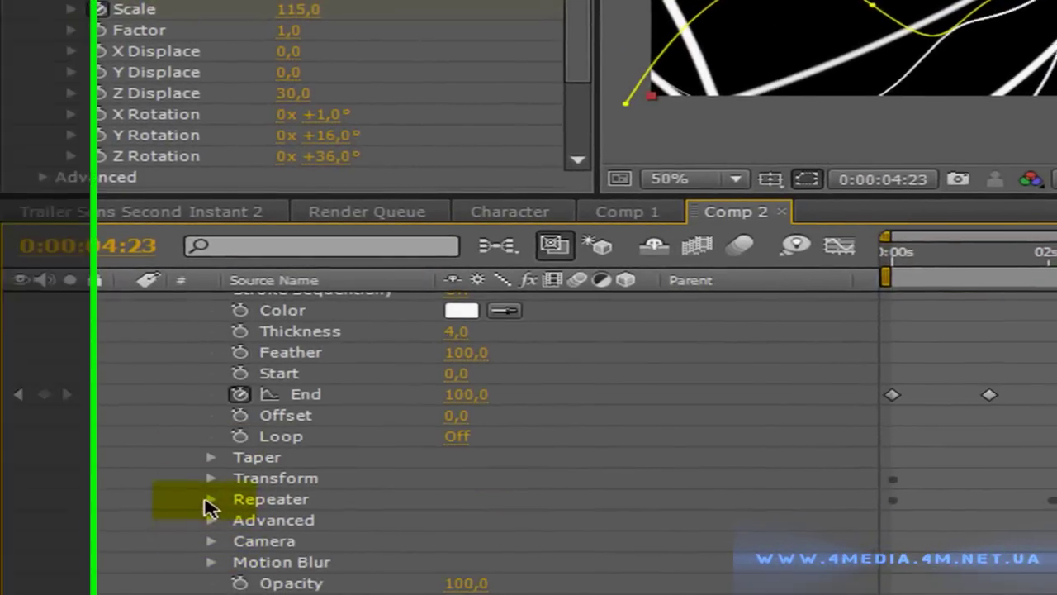
{"action": "left_click", "coordinate": [212, 500]}
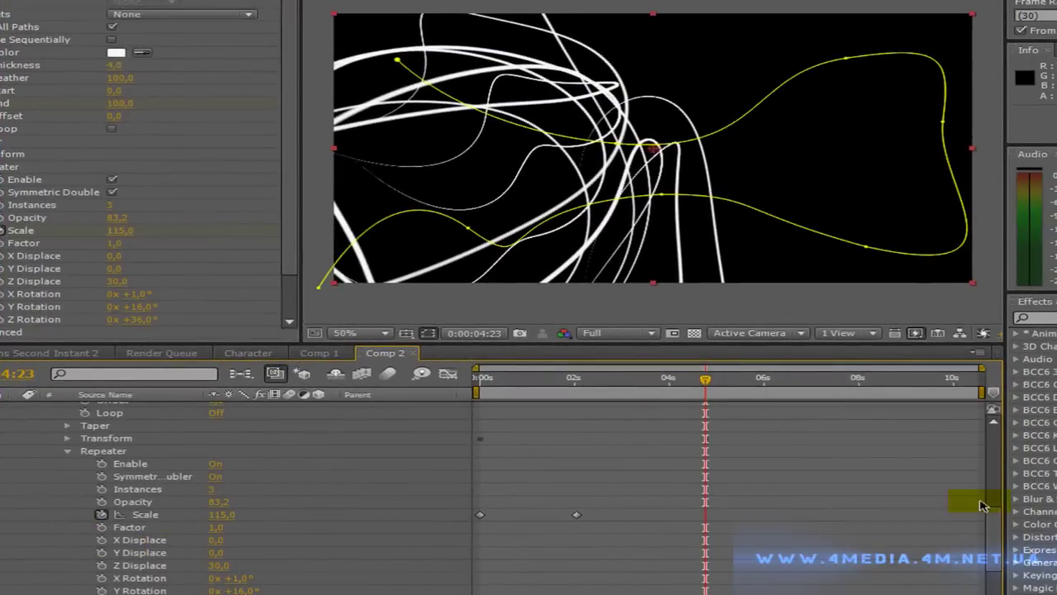
{"action": "left_click_drag", "start_coordinate": [995, 535], "coordinate": [991, 553]}
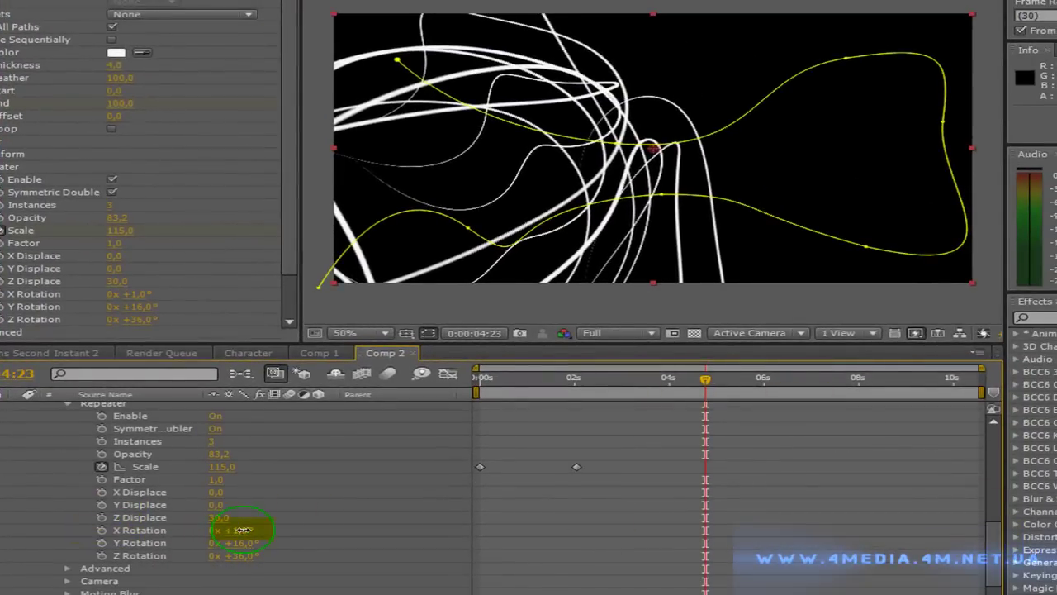
{"action": "mouse_move", "coordinate": [242, 529]}
{"action": "left_mouse_down"}
{"action": "mouse_move", "coordinate": [263, 537]}
{"action": "mouse_move", "coordinate": [245, 538]}
{"action": "left_mouse_up"}
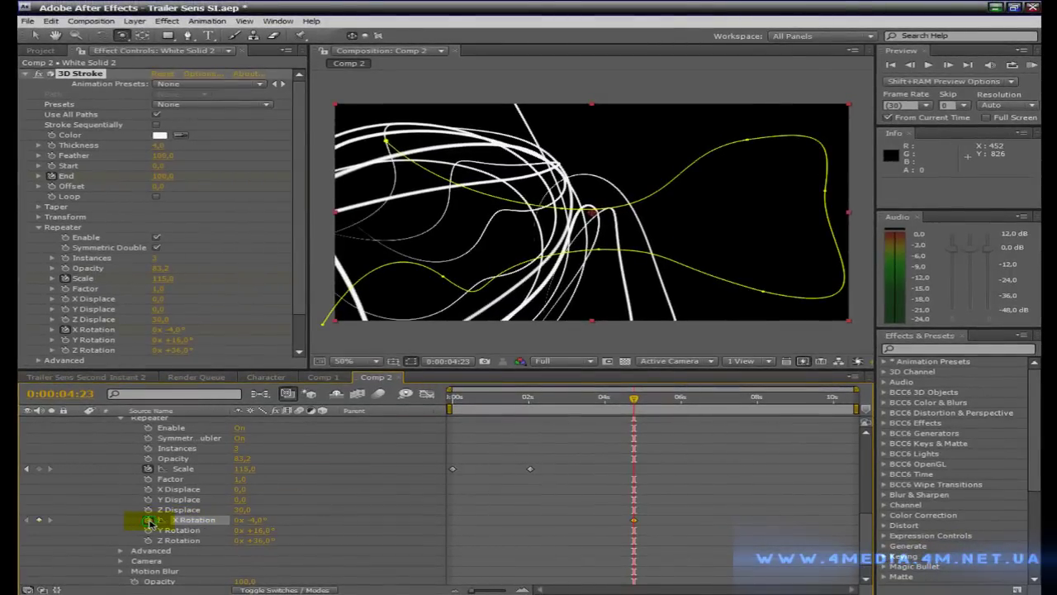
Set the Repeater's X Rotation on White Solid 2 to 4° at 0:00:04:23 and to 0° at 0:00:00:00
{"action": "left_click_drag", "start_coordinate": [251, 523], "coordinate": [262, 521]}
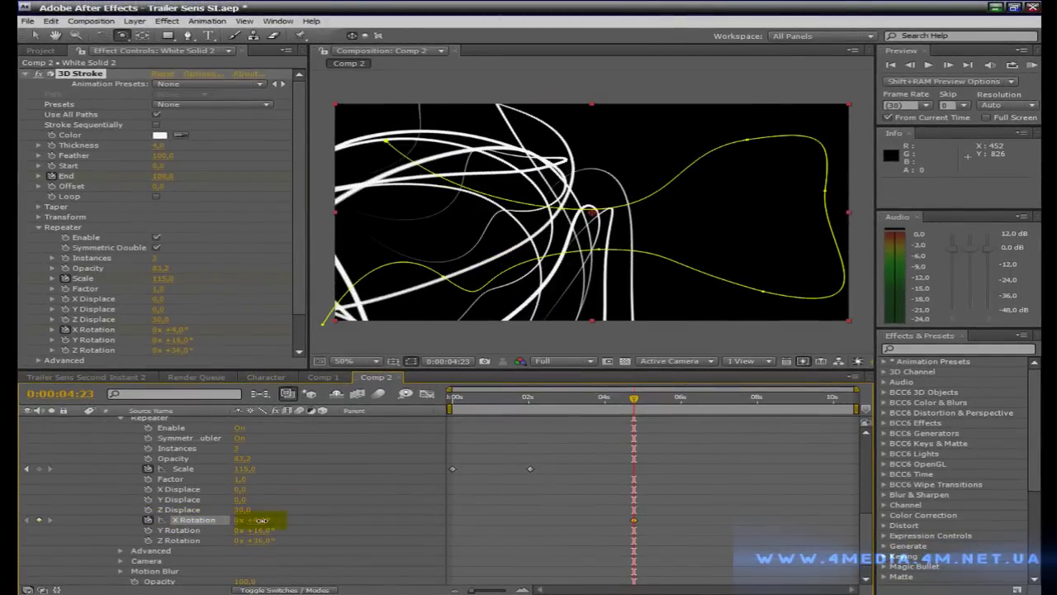
{"action": "left_click", "coordinate": [450, 400]}
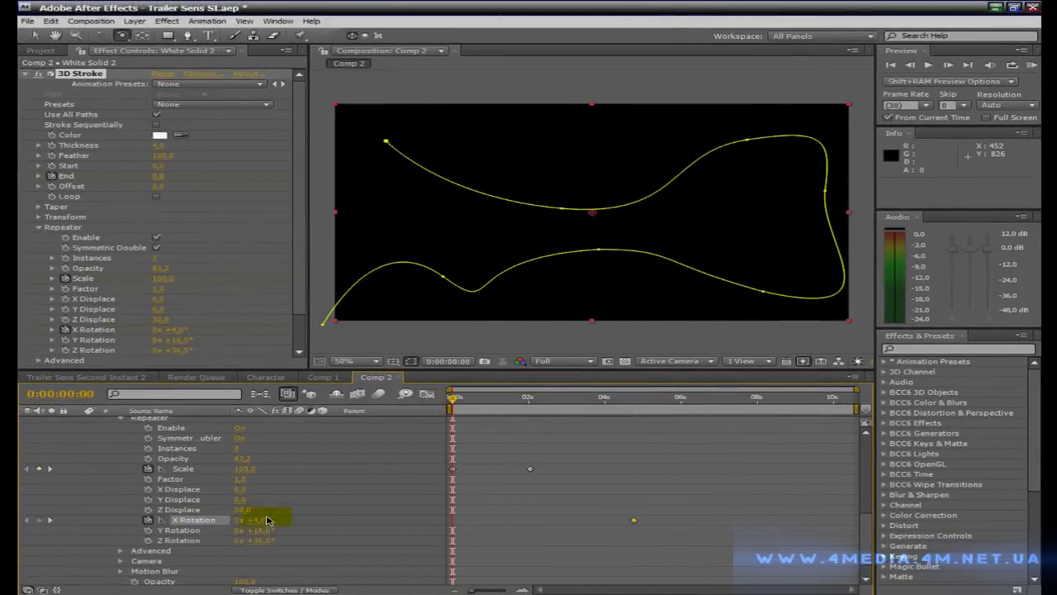
{"action": "type", "text": "0"}
{"action": "key", "text": "Return"}
Play a RAM preview of the animation with the keyframed Repeater X Rotation
{"action": "key", "text": "KP_0"}
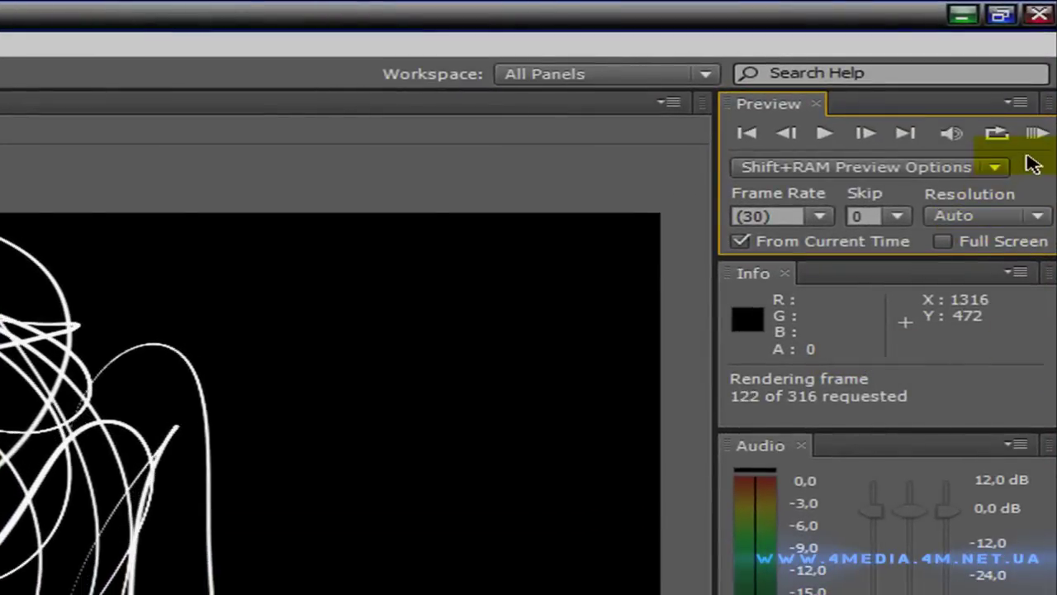
{"action": "left_click", "coordinate": [1038, 138]}
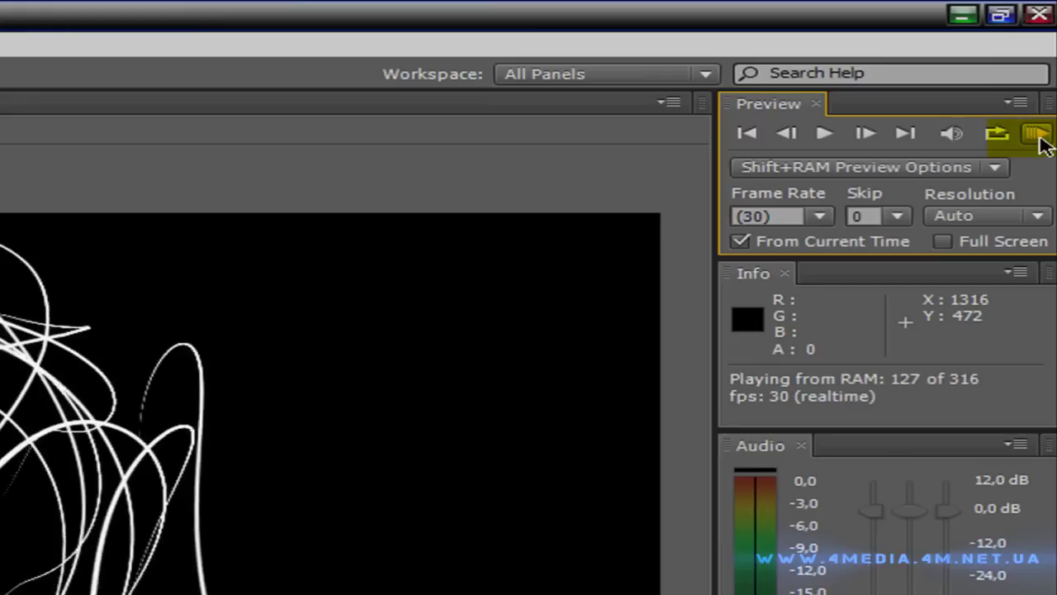
{"action": "left_click", "coordinate": [1040, 141]}
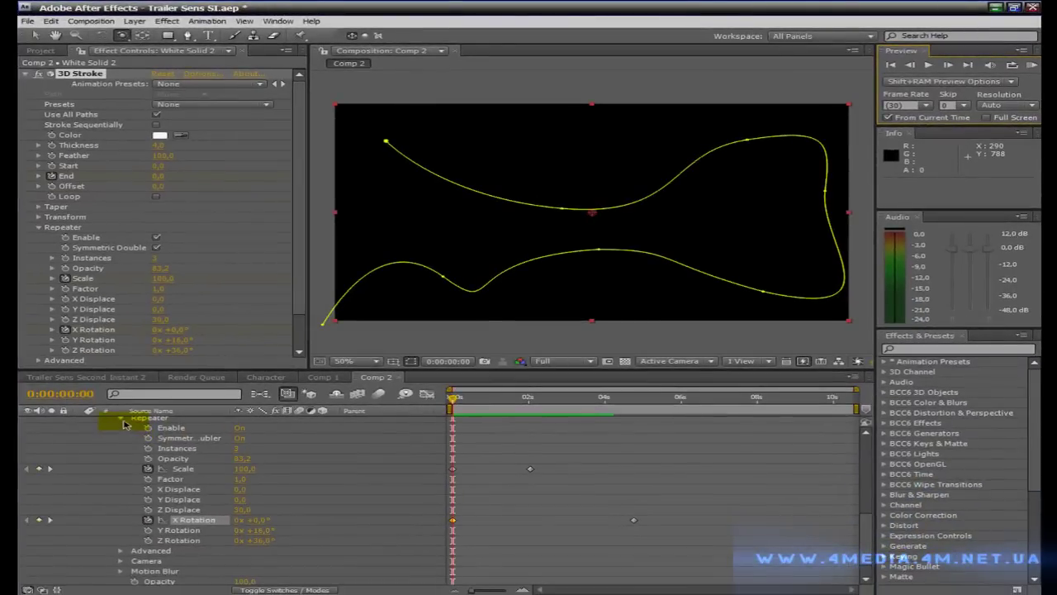
Collapse White Solid 2's properties in the timeline and apply the Stylize Glow effect to the layer
{"action": "left_click", "coordinate": [124, 424]}
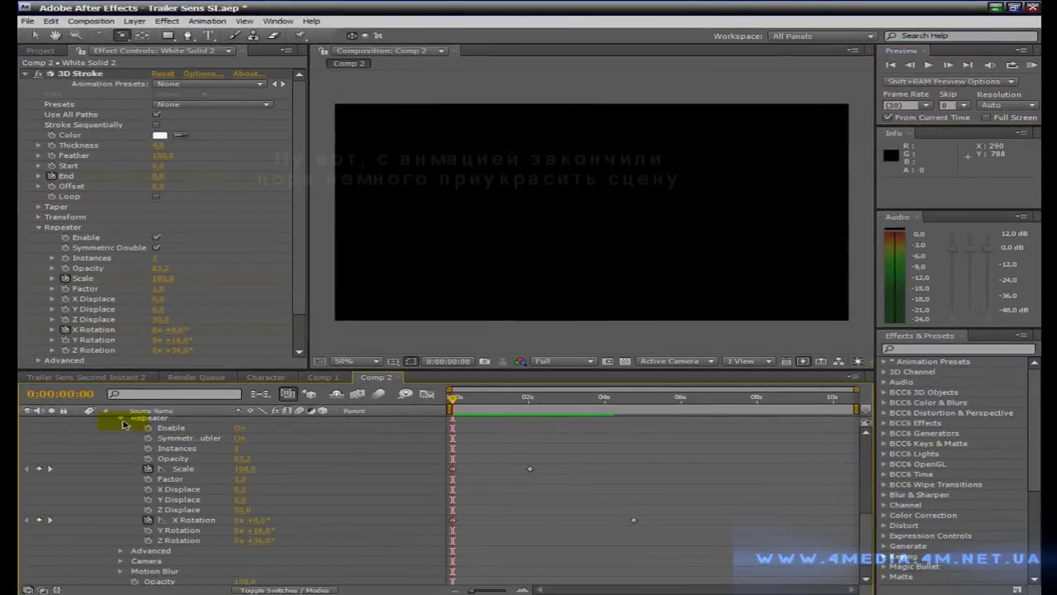
{"action": "scroll", "coordinate": [122, 421], "scroll_direction": "up", "scroll_amount": 5}
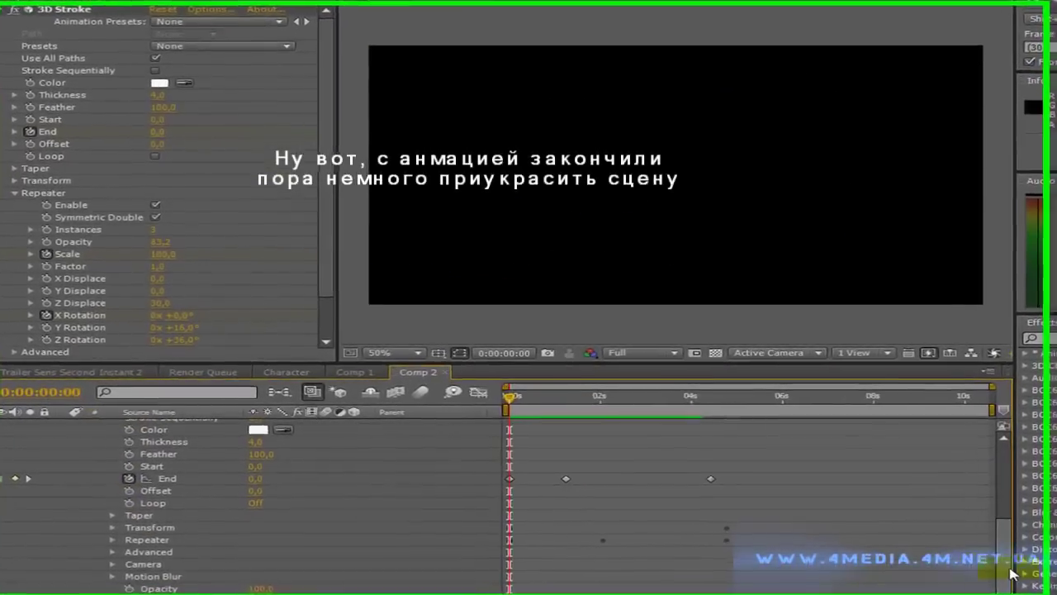
{"action": "scroll", "coordinate": [274, 451], "scroll_direction": "up", "scroll_amount": 3}
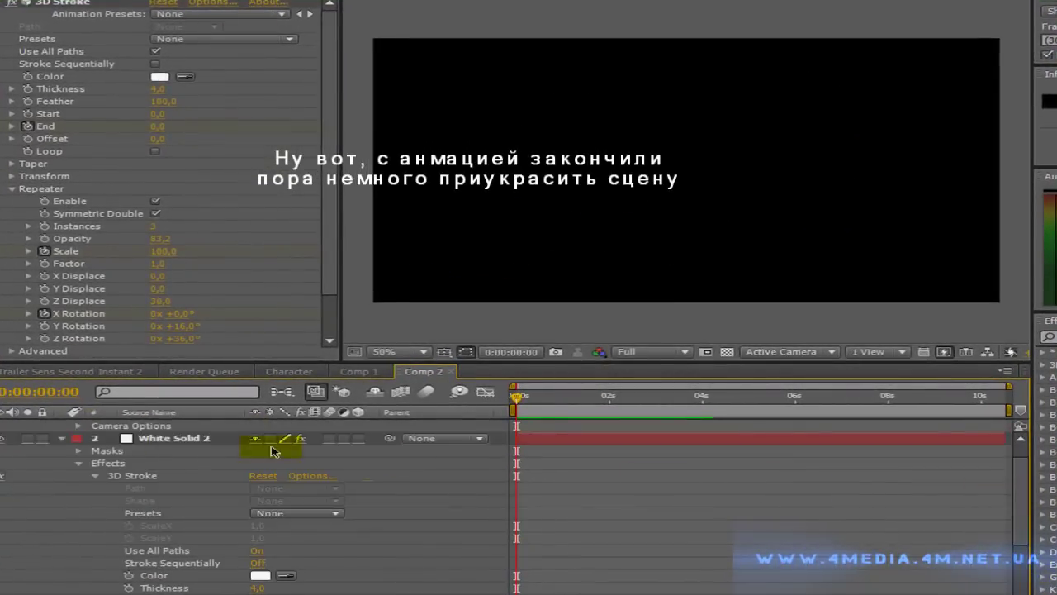
{"action": "left_click", "coordinate": [64, 443]}
{"action": "right_click", "coordinate": [144, 462]}
{"action": "mouse_move", "coordinate": [175, 425]}
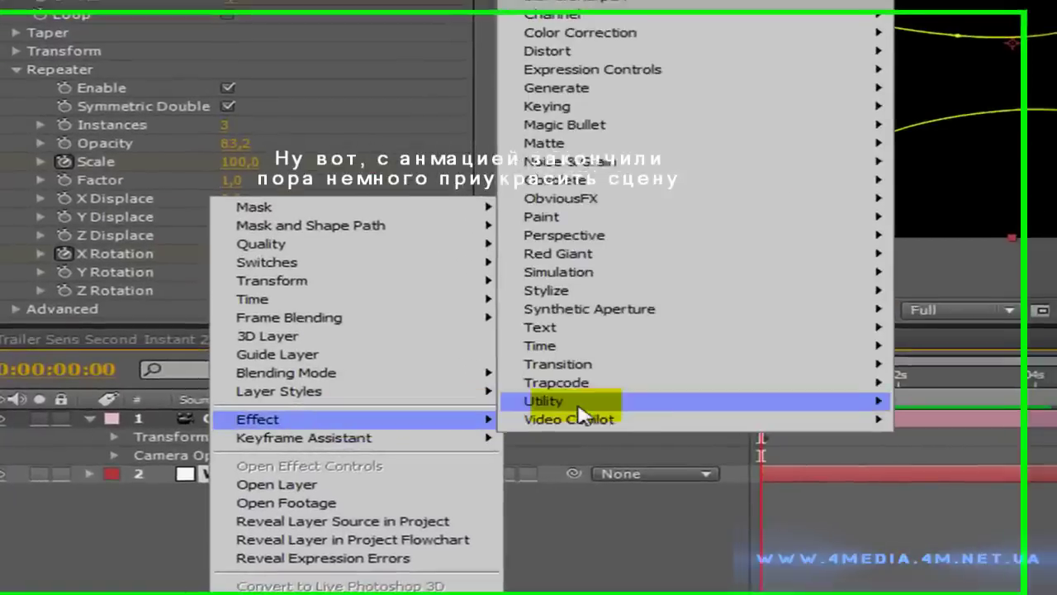
{"action": "mouse_move", "coordinate": [772, 290]}
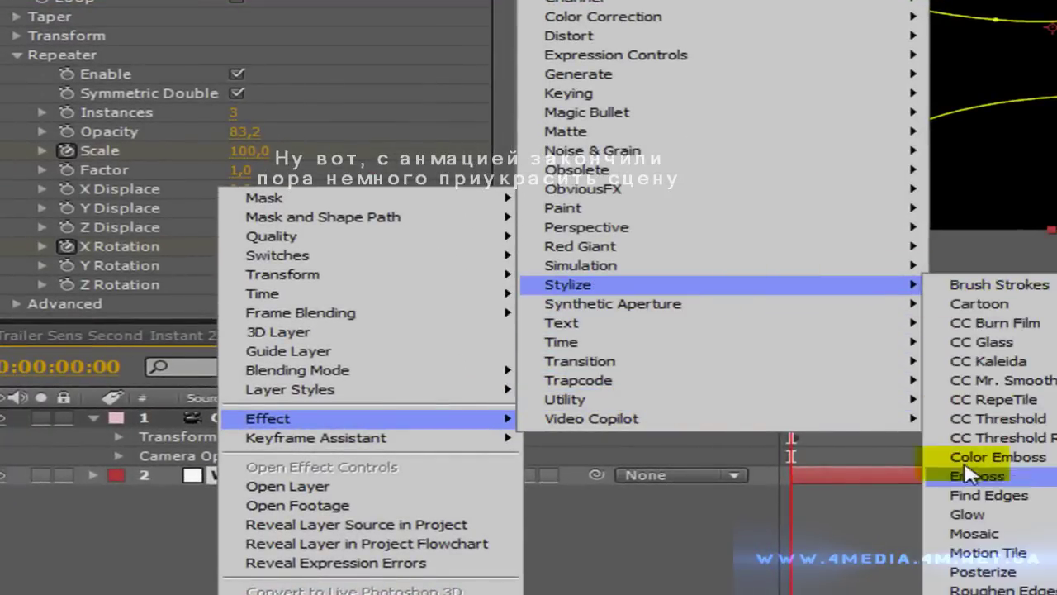
{"action": "left_click", "coordinate": [968, 514]}
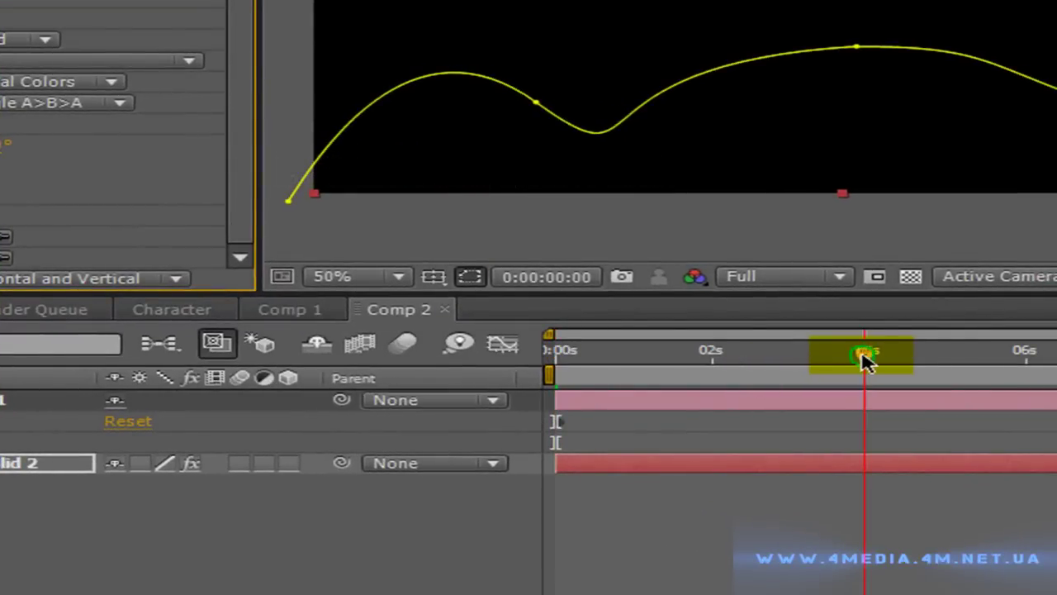
Move the current time to 0:00:05:02 and collapse the 3D Stroke settings above White Solid 2's Glow effect
{"action": "left_click", "coordinate": [865, 357]}
{"action": "left_click", "coordinate": [951, 356]}
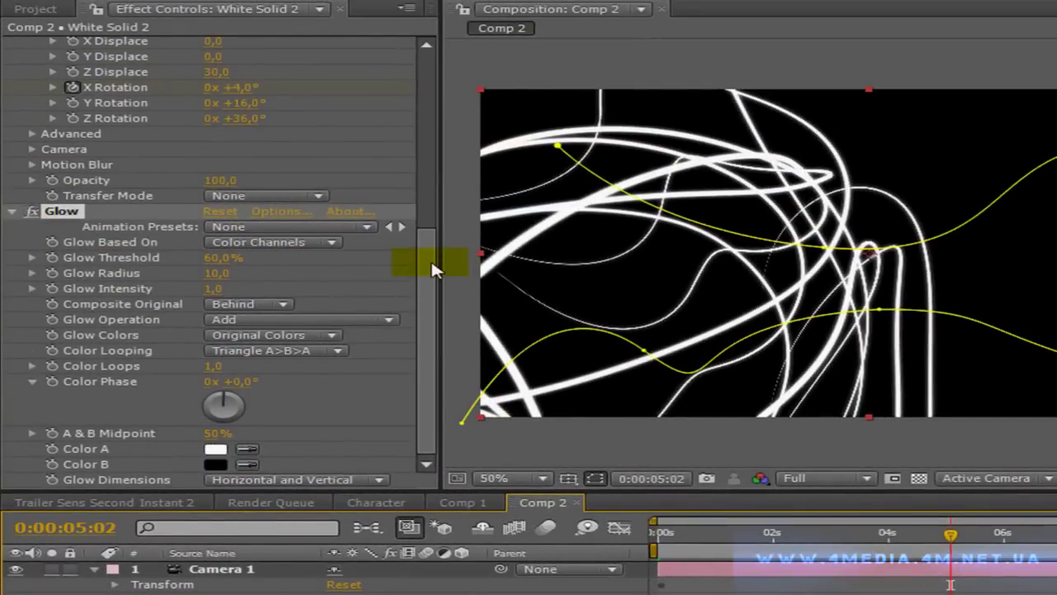
{"action": "left_click_drag", "start_coordinate": [430, 258], "coordinate": [424, 89]}
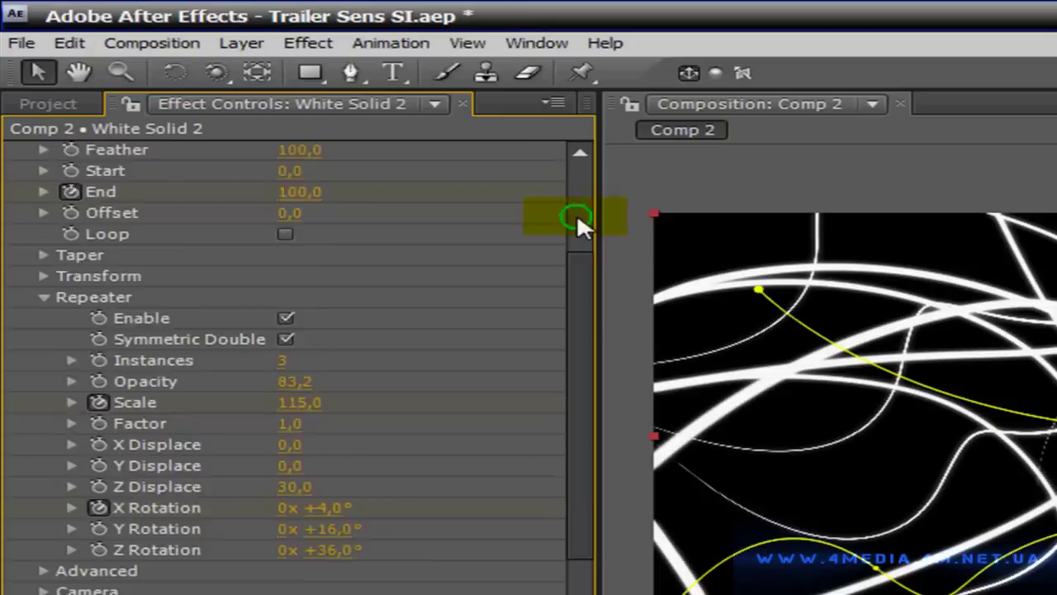
{"action": "left_click", "coordinate": [576, 213]}
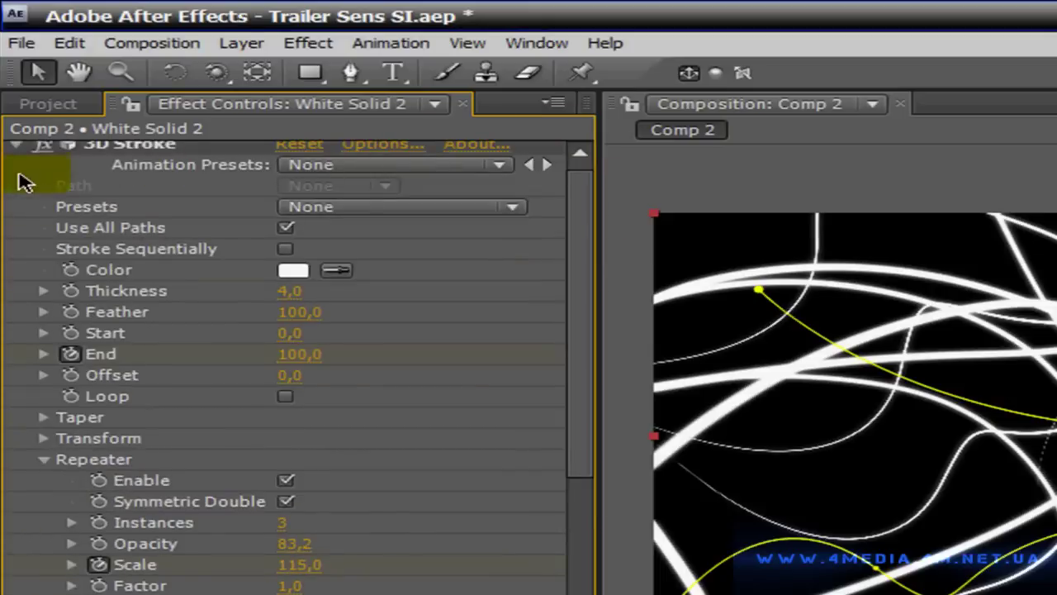
{"action": "left_click", "coordinate": [16, 148]}
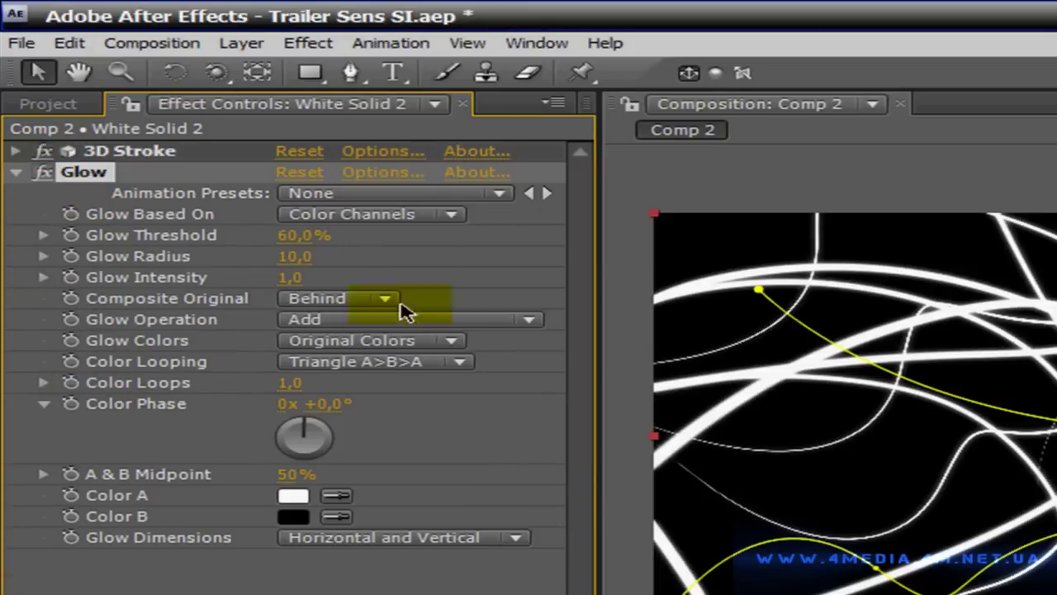
Set Glow Colors to A & B Colors and change Color B to a light violet-blue
{"action": "left_click", "coordinate": [433, 343]}
{"action": "left_click", "coordinate": [446, 364]}
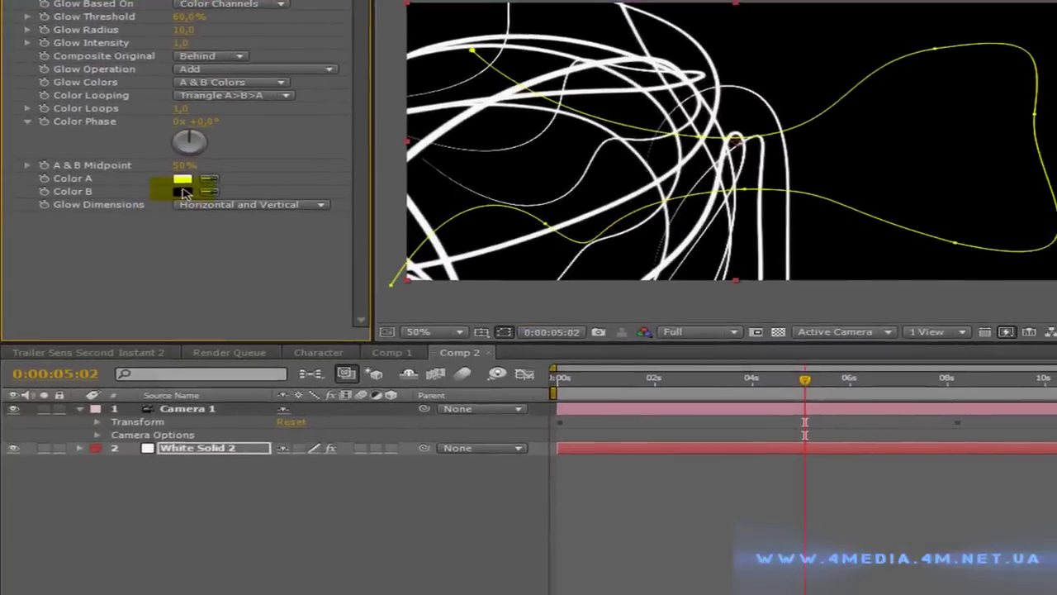
{"action": "left_click", "coordinate": [184, 192]}
{"action": "left_click", "coordinate": [797, 450]}
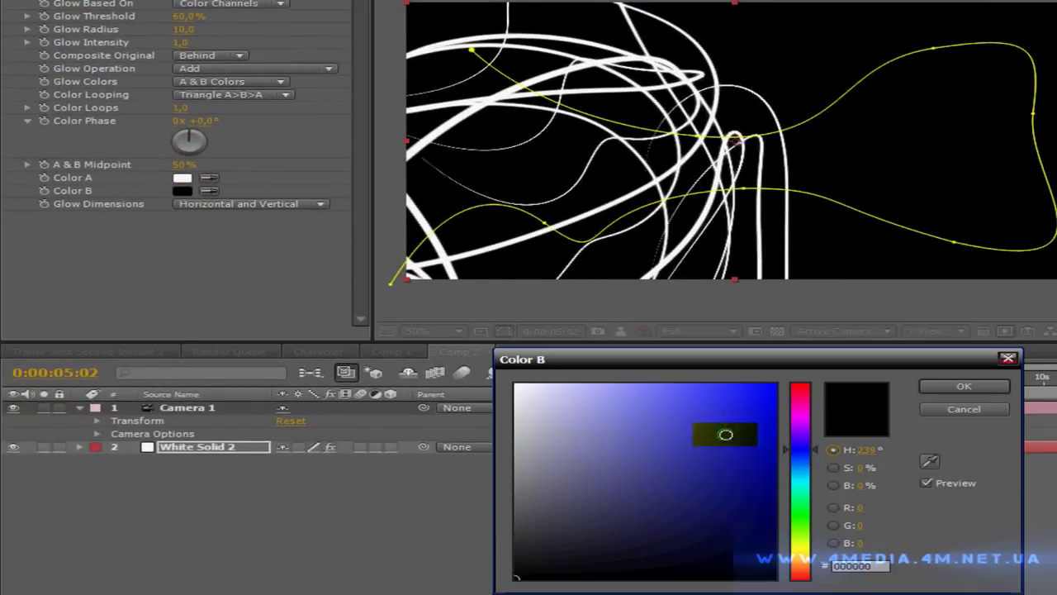
{"action": "left_click", "coordinate": [676, 382]}
{"action": "left_click", "coordinate": [966, 387]}
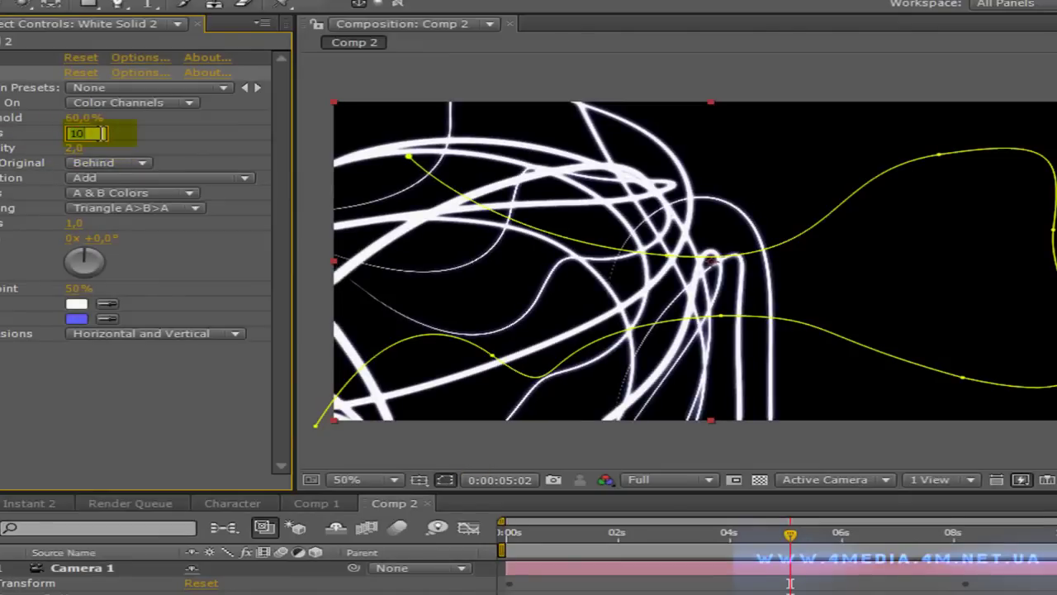
Set Glow Threshold to 75%, Glow Radius to 25 and Glow Intensity to 2, and check the glow at 0:00:01:23
{"action": "type", "text": "3"}
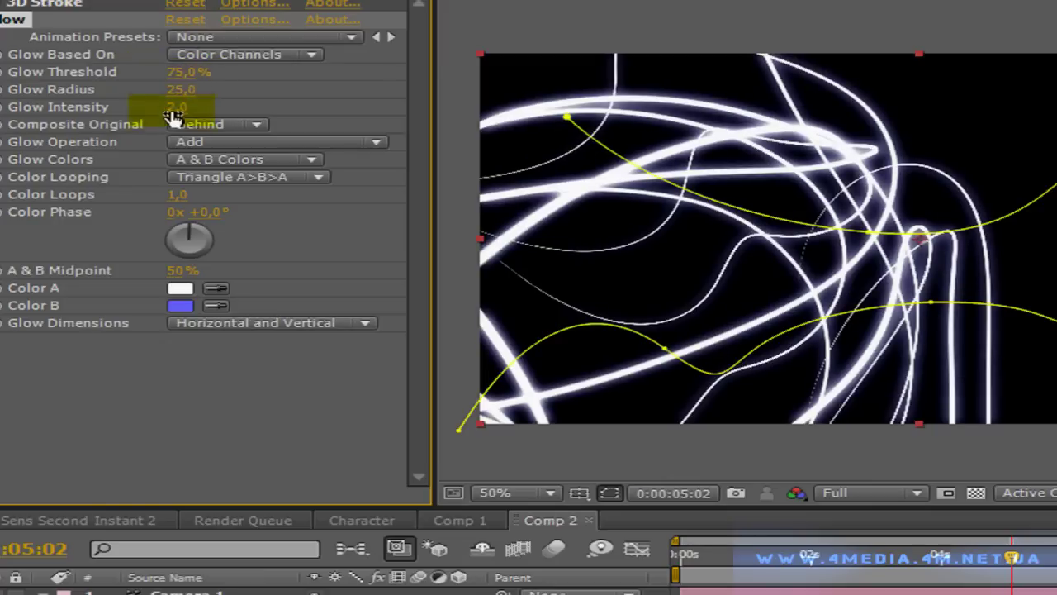
{"action": "left_click_drag", "start_coordinate": [955, 565], "coordinate": [802, 545]}
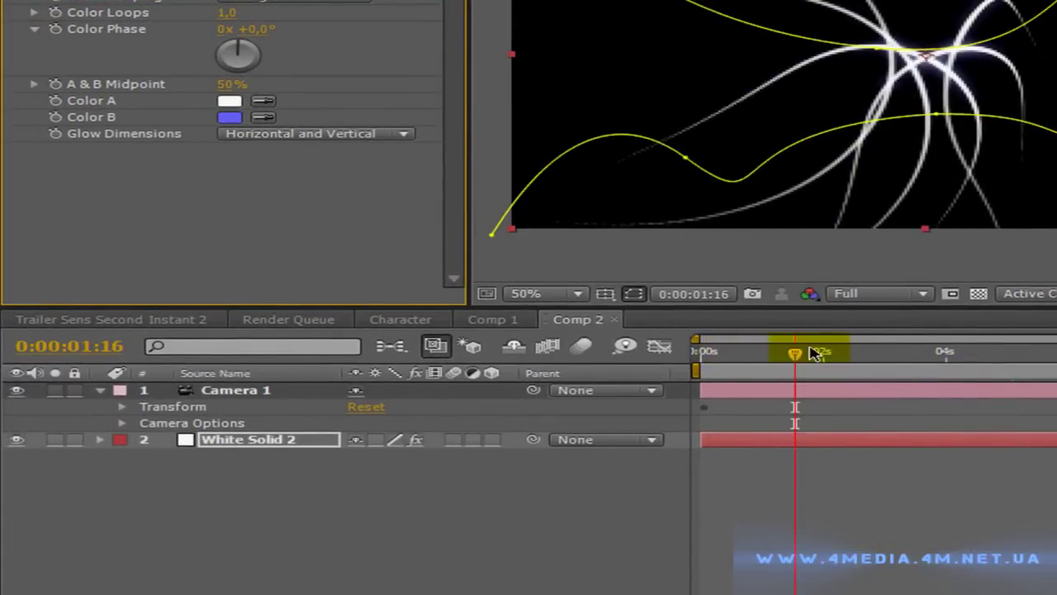
{"action": "left_click_drag", "start_coordinate": [813, 353], "coordinate": [809, 354]}
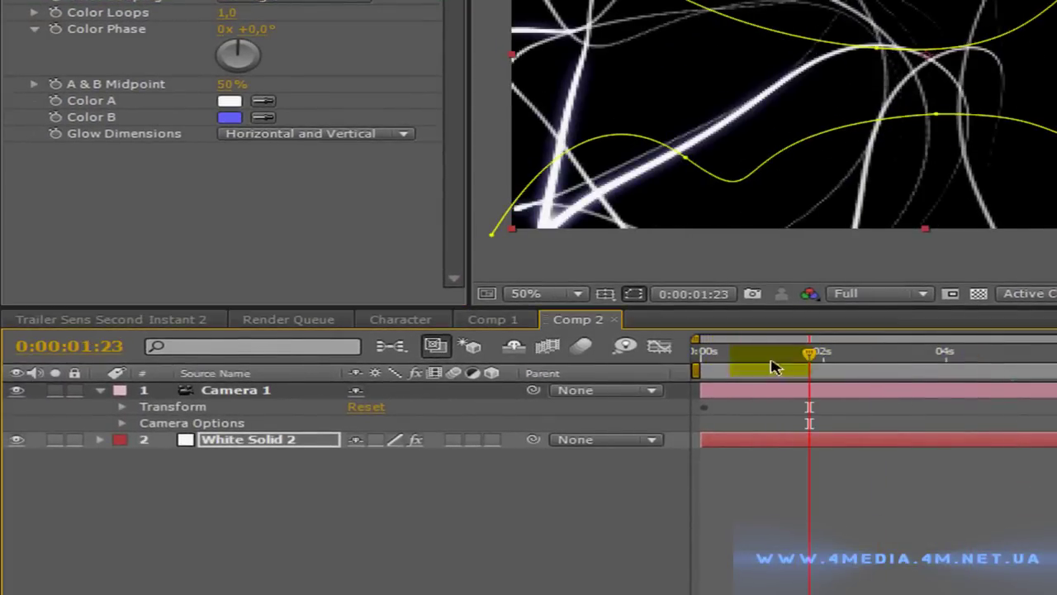
Create a new text layer in Comp 2 with the text "4m.media"
{"action": "right_click", "coordinate": [341, 500]}
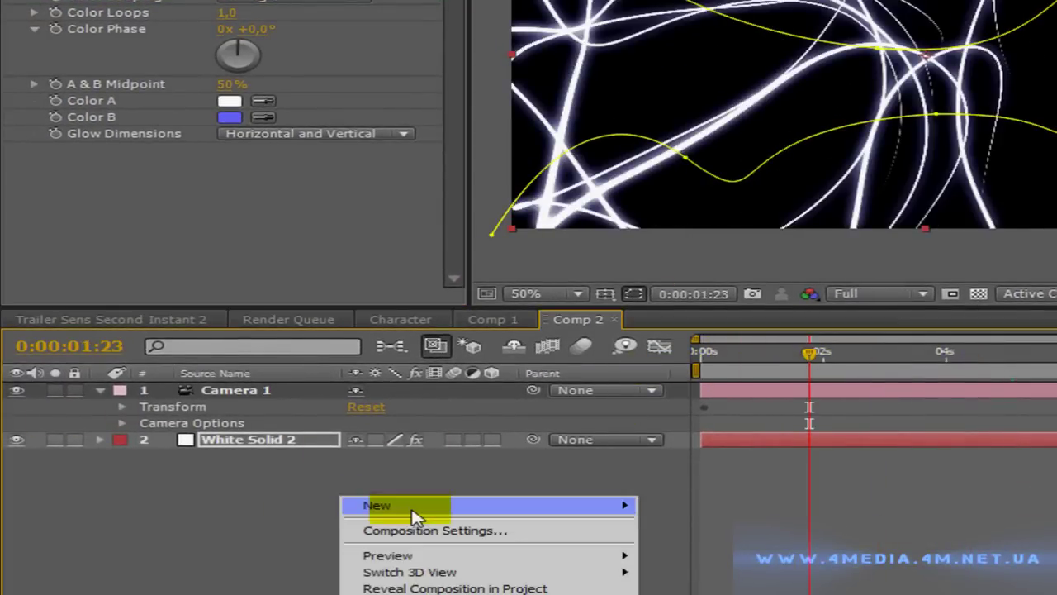
{"action": "mouse_move", "coordinate": [528, 507]}
{"action": "left_click", "coordinate": [826, 351]}
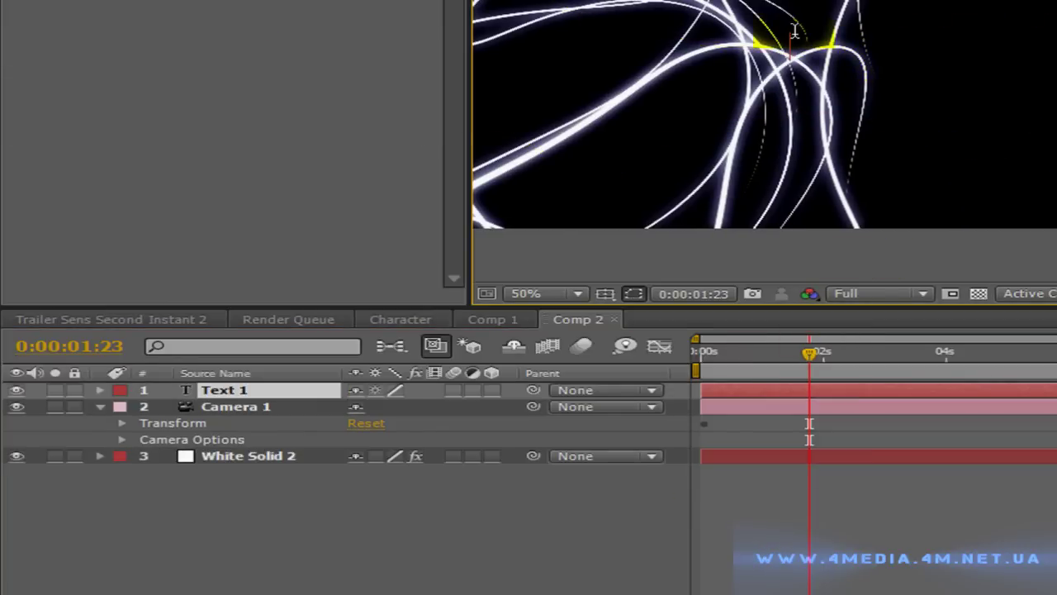
{"action": "type", "text": "4 m"}
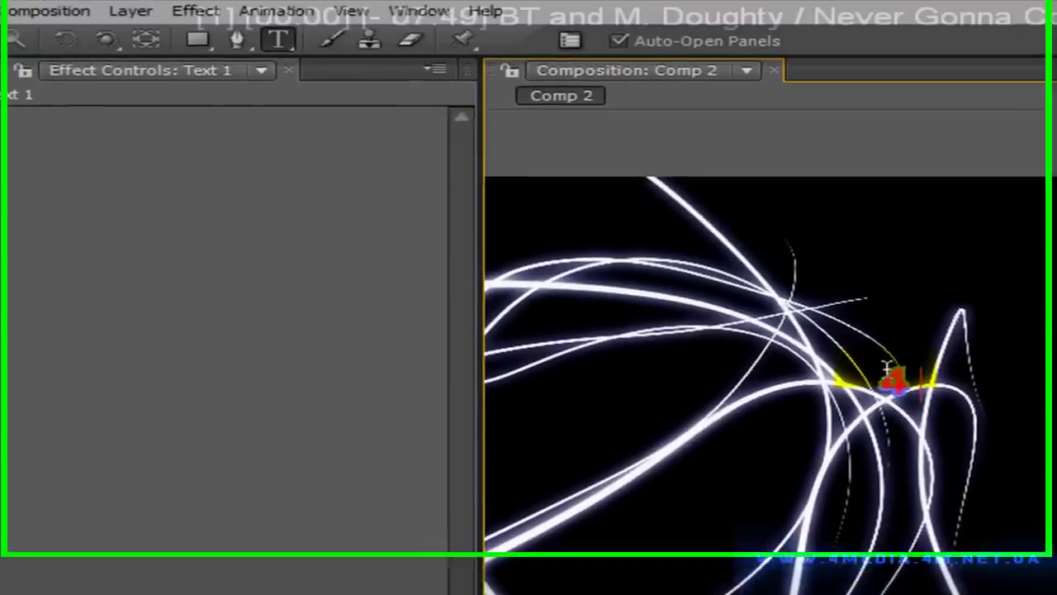
{"action": "type", "text": ".m"}
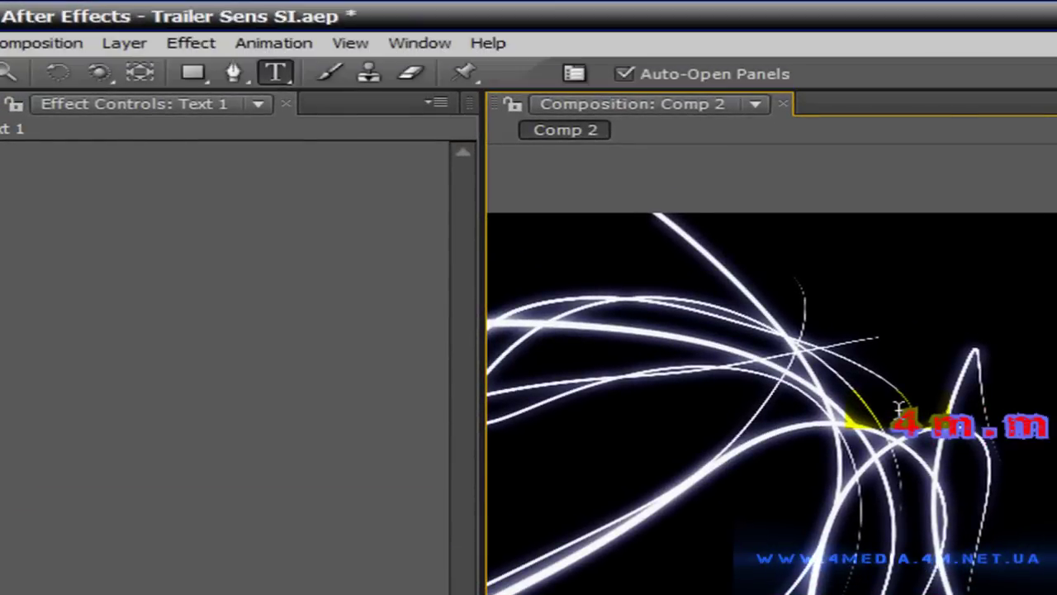
{"action": "type", "text": "edia"}
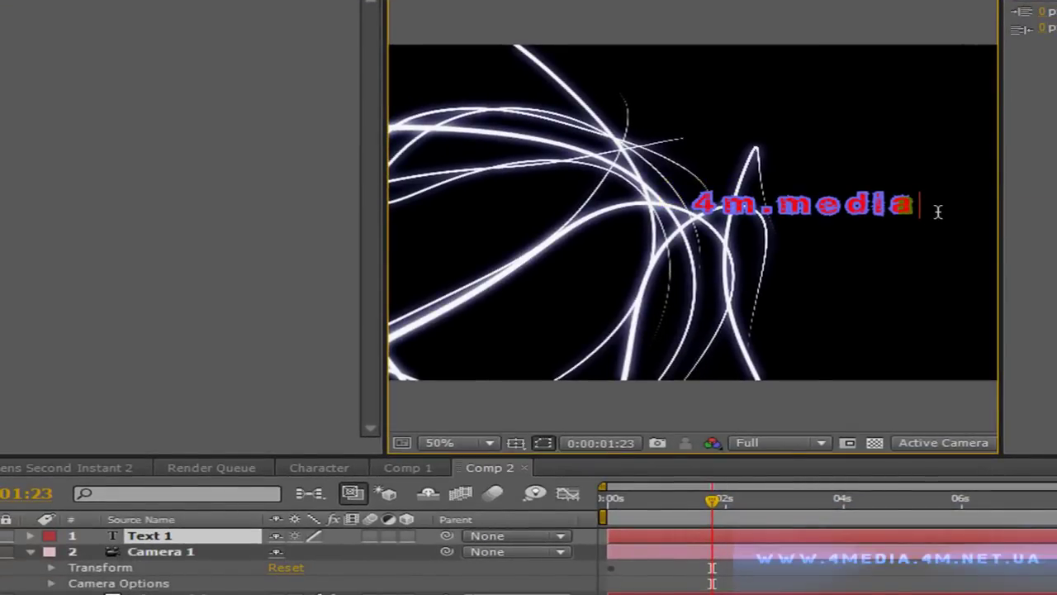
Open the text's character settings and start editing its font family
{"action": "left_click", "coordinate": [314, 469]}
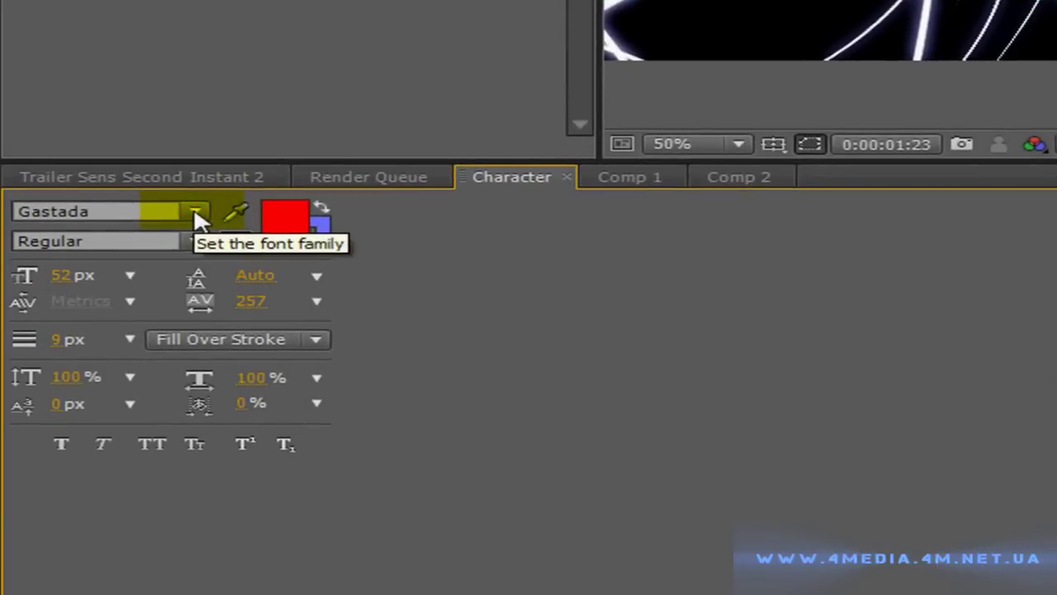
{"action": "left_click", "coordinate": [83, 494]}
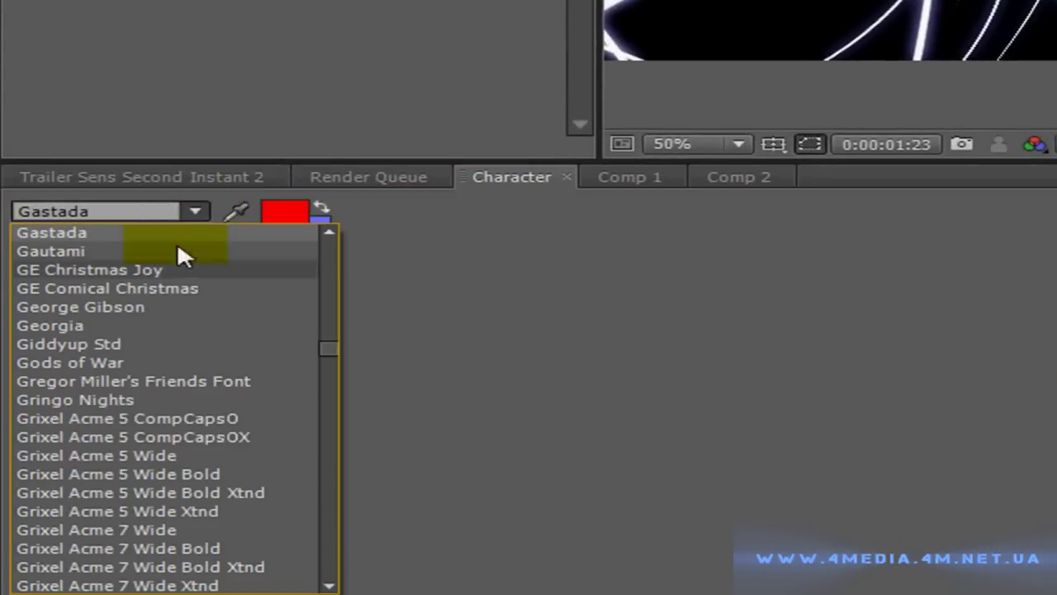
{"action": "left_click", "coordinate": [107, 209]}
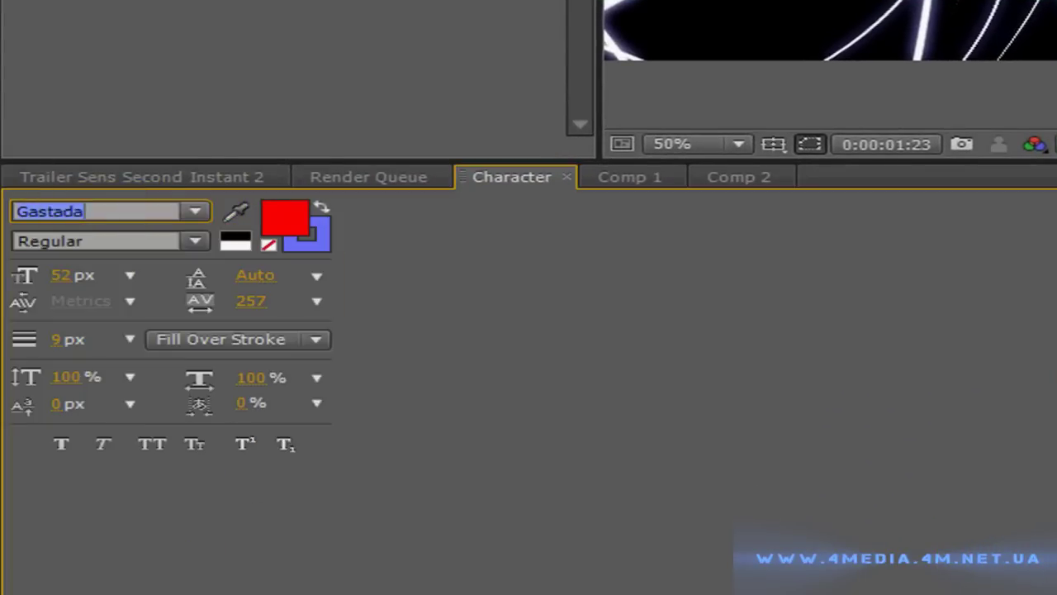